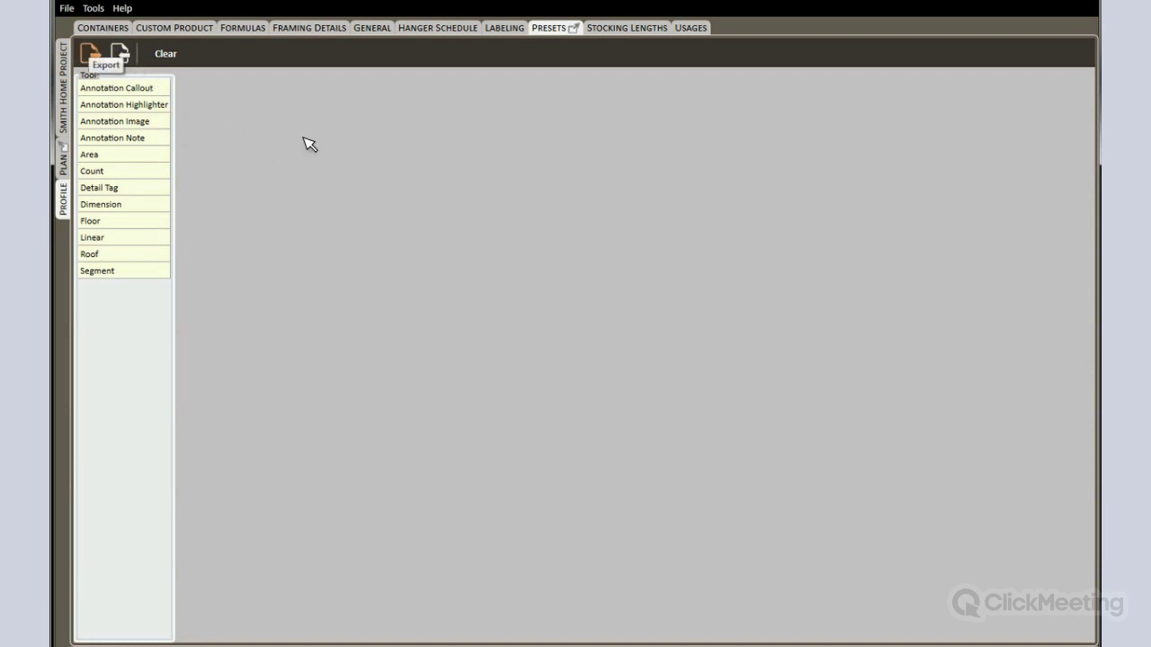
- View the list of presets available for export, leave it without exporting, and return to the floor plan
left_click(99, 59)
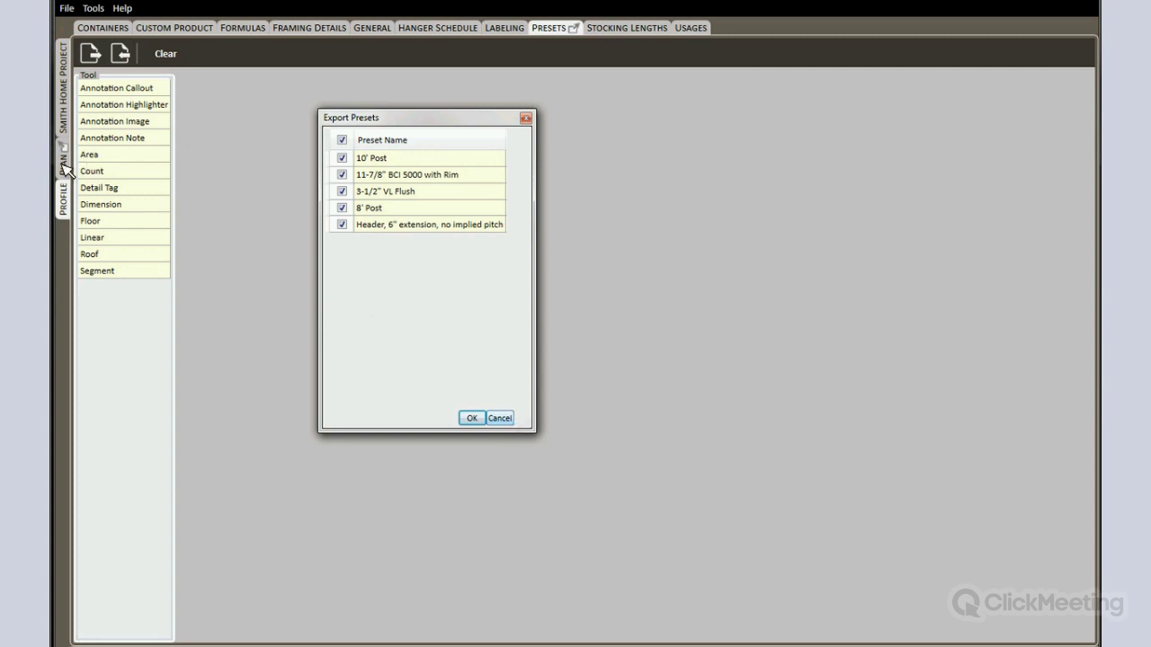
key("Escape")
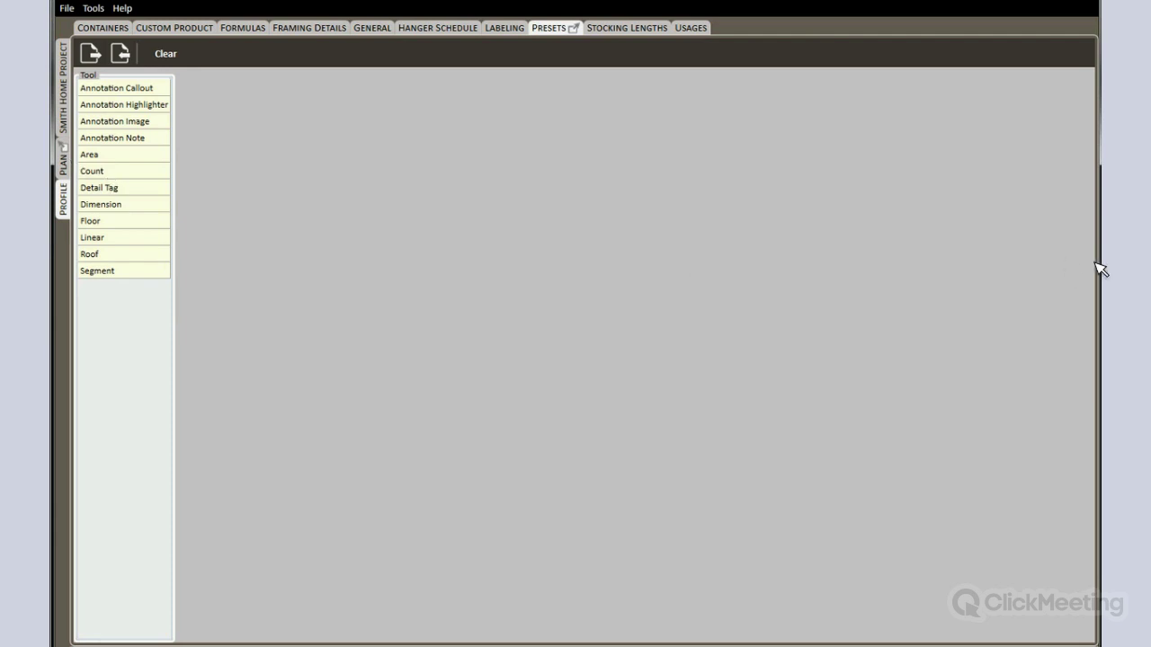
key("Escape")
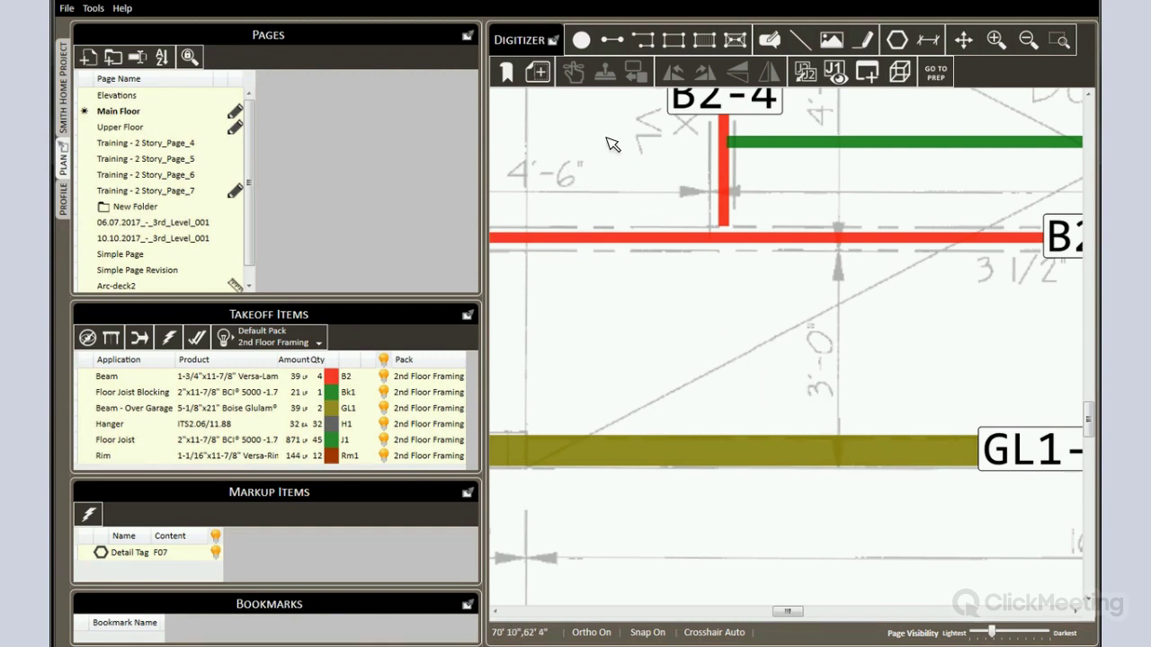
- Draw three callout lines in the blank area beside the Main Floor framing: one sloped about 5' 8", one horizontal, and one diagonal about 2' 6"
scroll(707, 201, "down", 3)
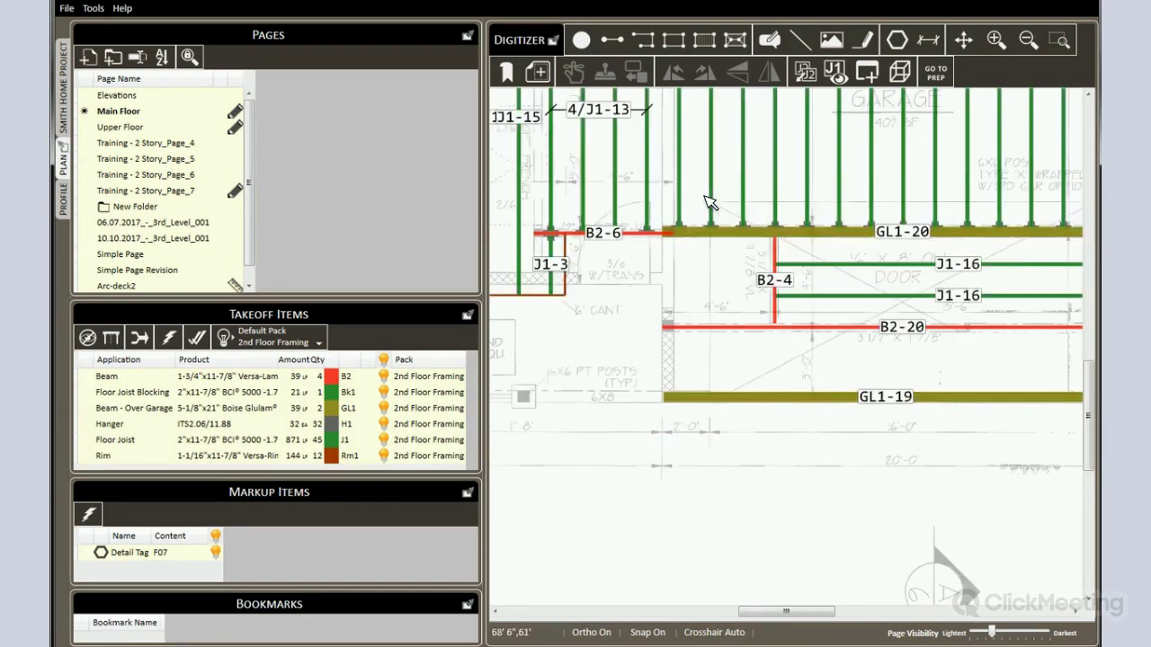
scroll(708, 202, "down", 3)
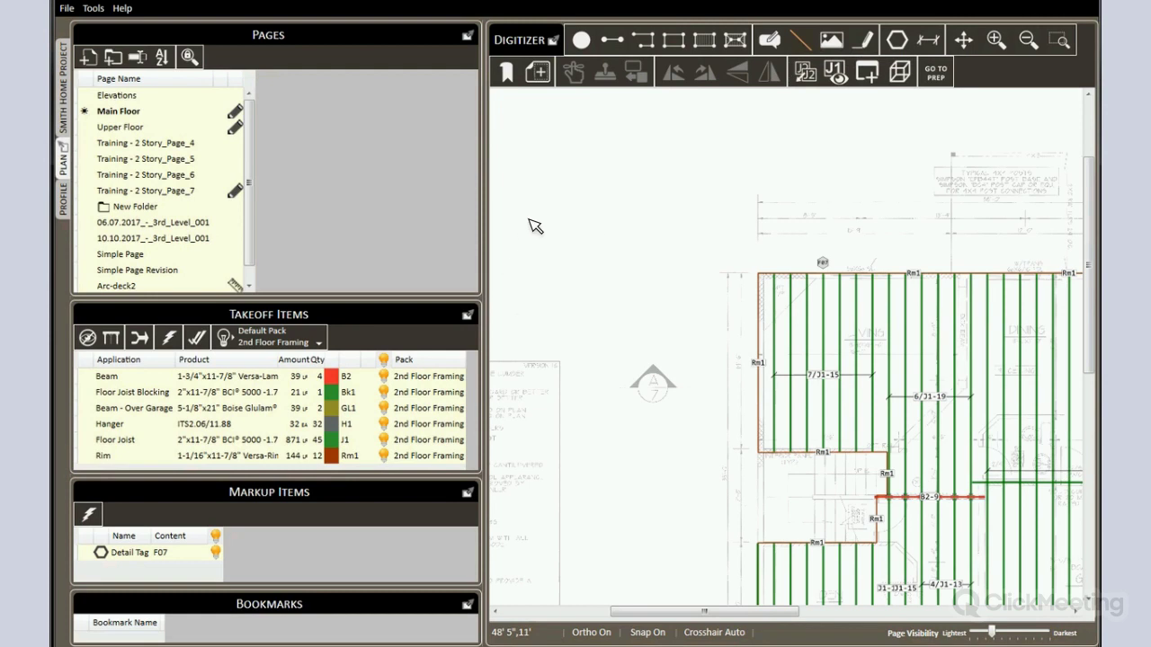
left_click(769, 40)
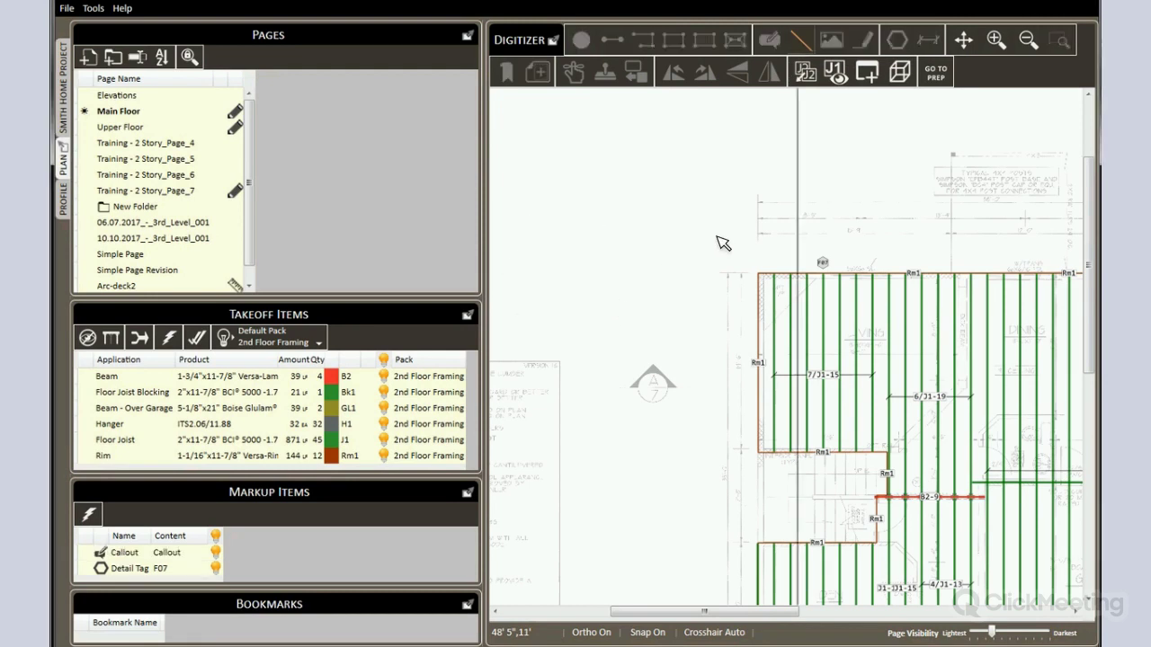
scroll(654, 175, "up", 3)
left_click(594, 311)
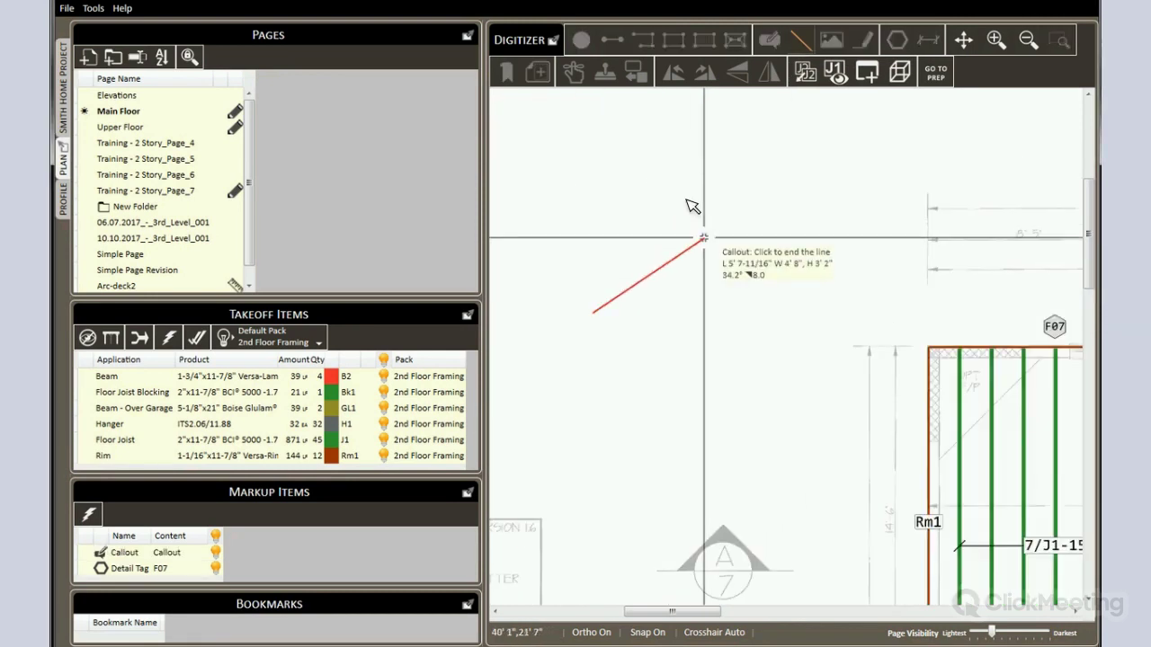
left_click(706, 236)
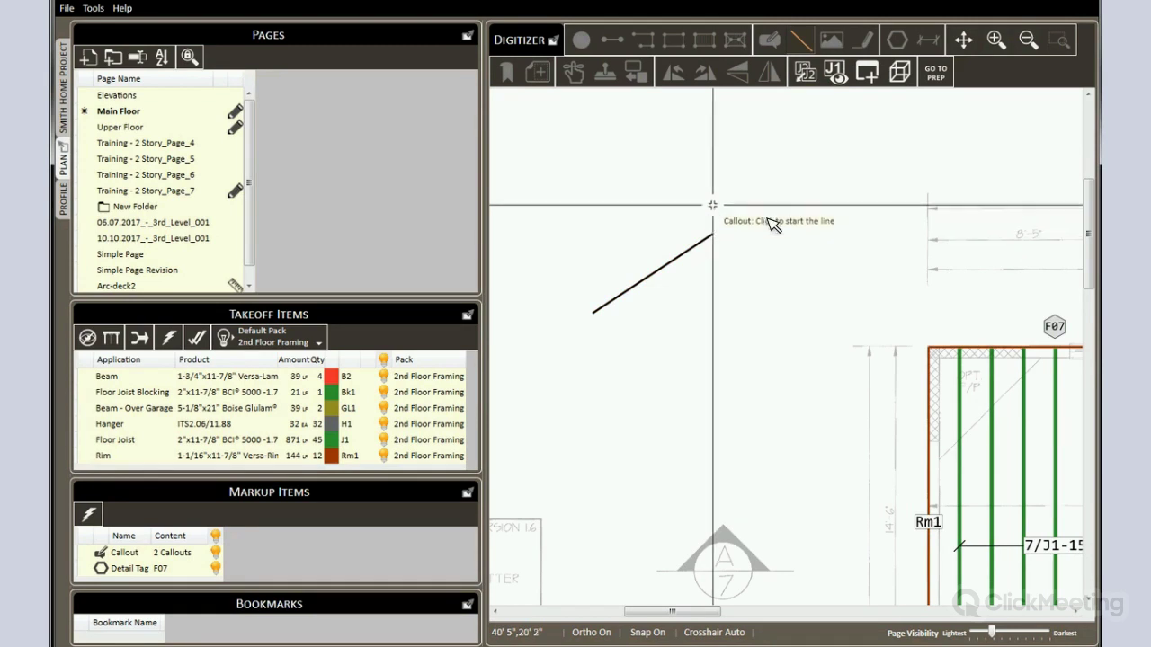
left_click(751, 216)
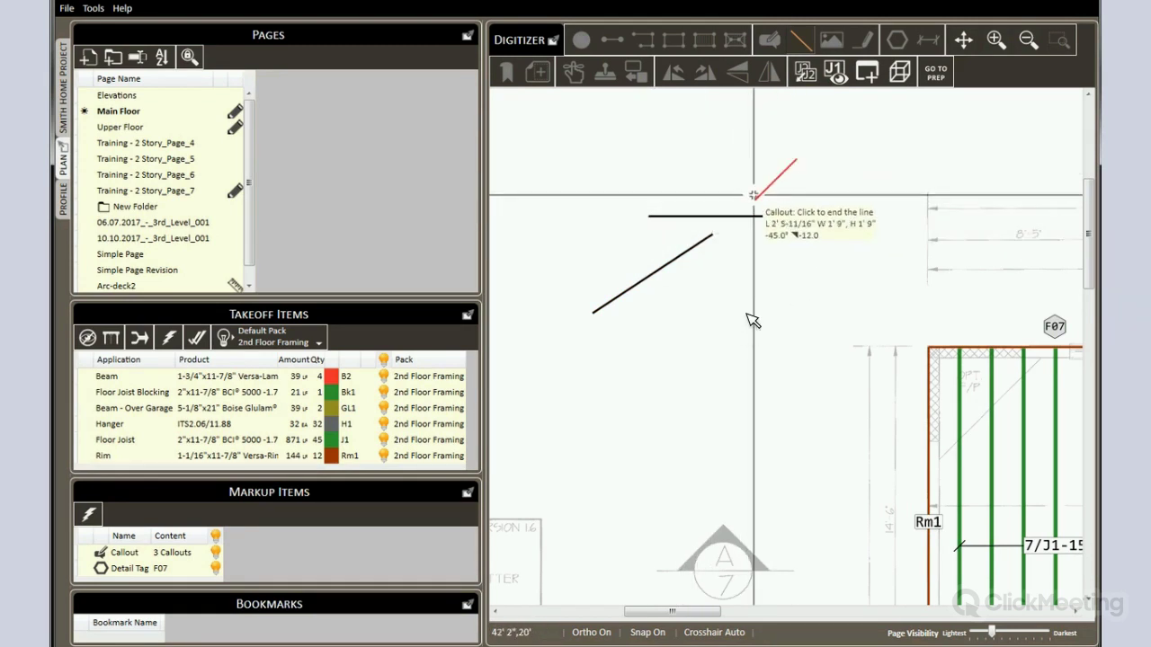
left_click(755, 199)
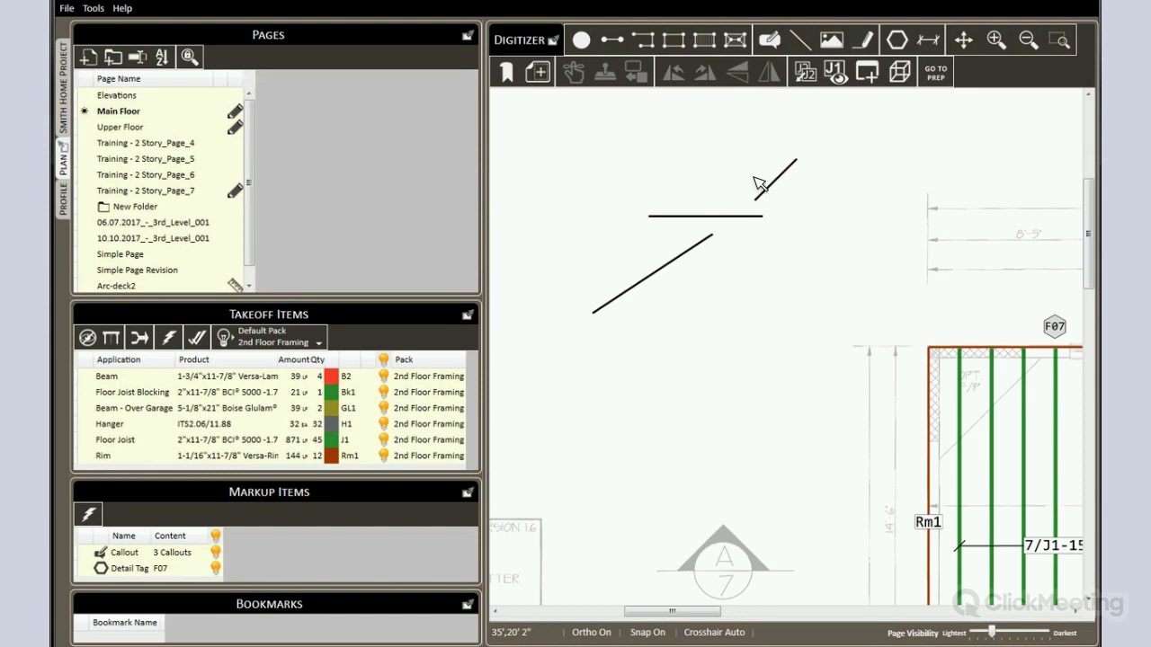
- Draw a rectangular floor container about 16' wide by 11' 11" high, overlapping the general notes on the Main Floor page
scroll(702, 125, "down", 2)
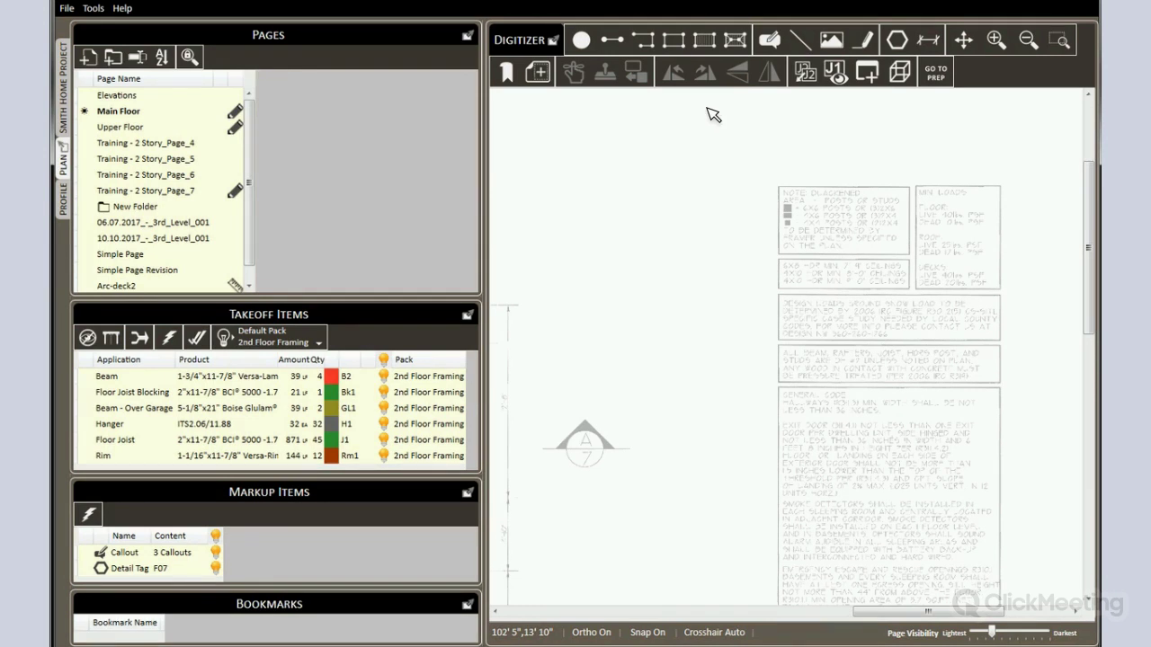
left_click(705, 42)
left_click(706, 42)
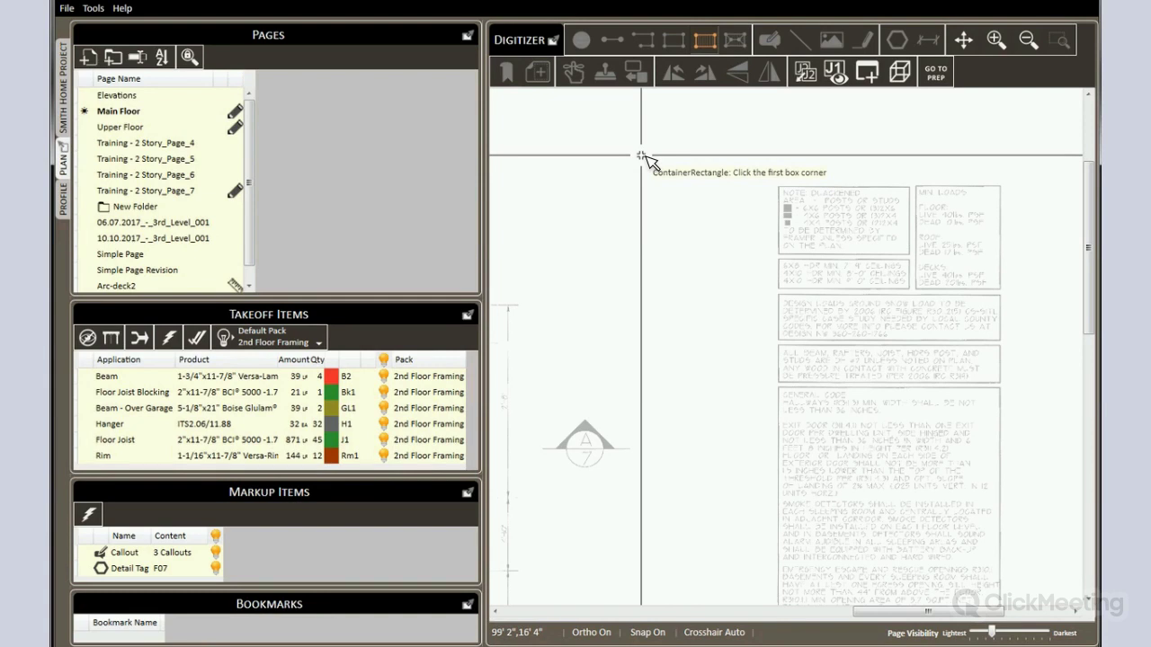
left_click(644, 156)
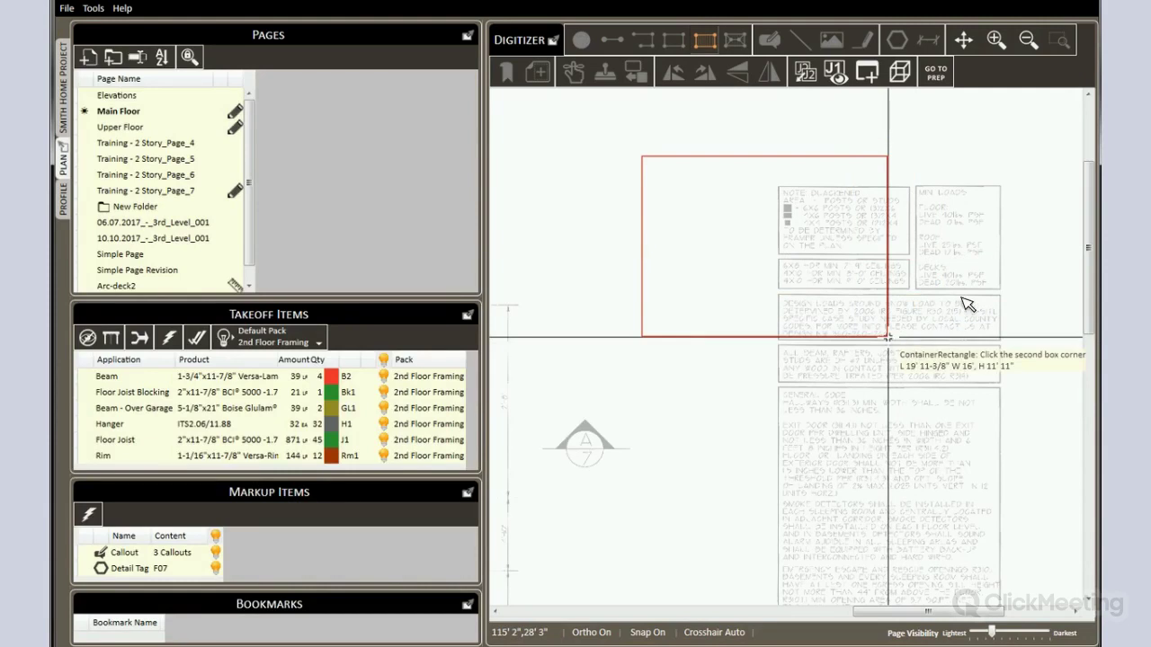
left_click(887, 336)
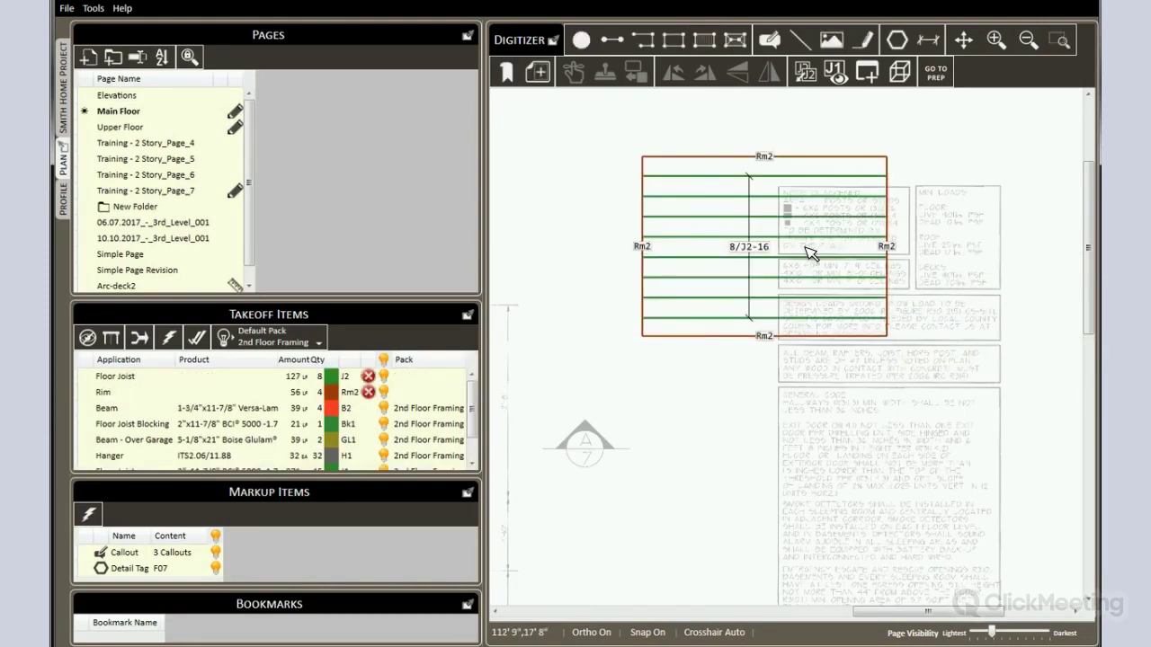
- Draw a second, narrower floor container about 4' 10" wide by 9' 11" high, just left of the first one
left_click(735, 45)
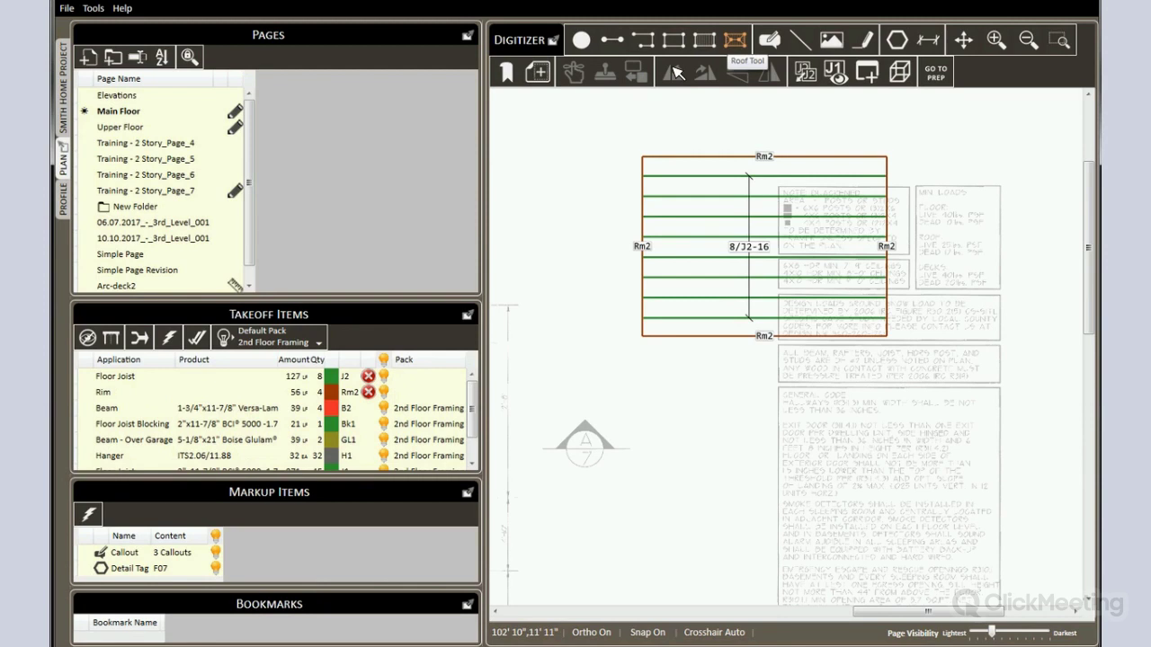
left_click(674, 41)
key("Escape")
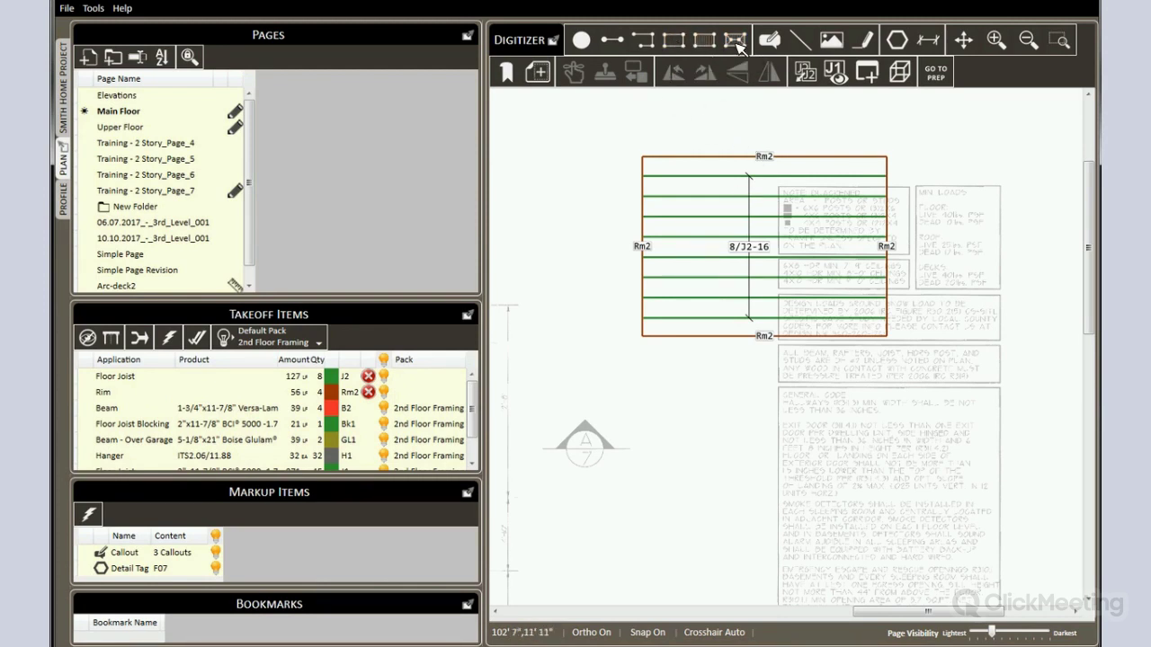
left_click(674, 40)
left_click(707, 45)
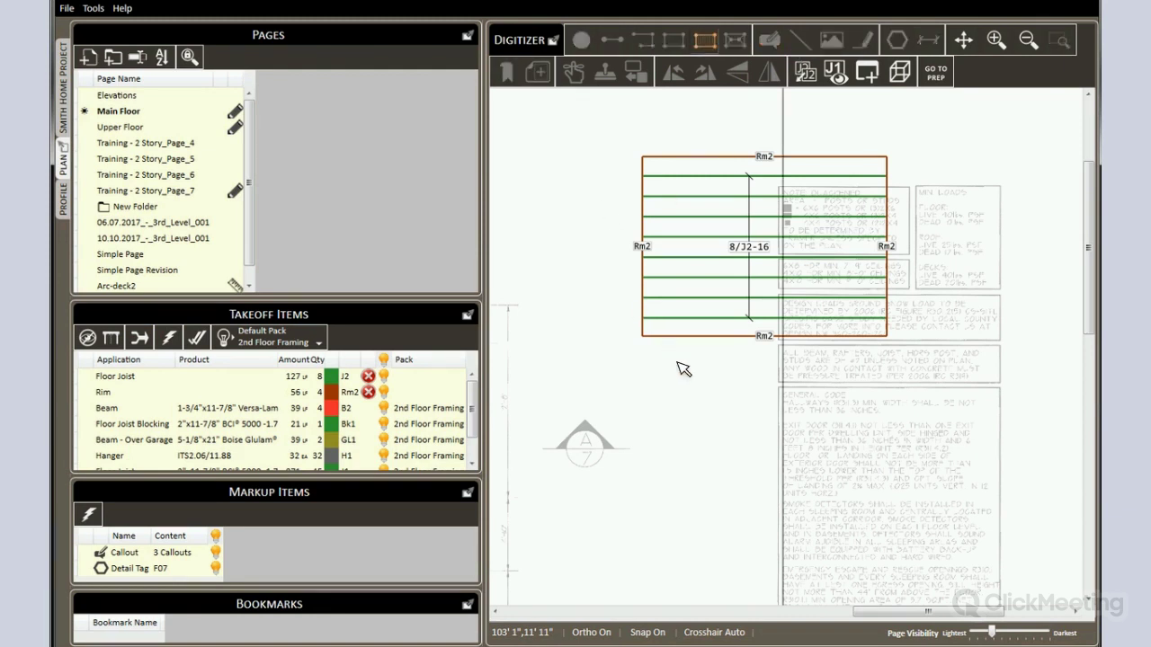
left_click(673, 318)
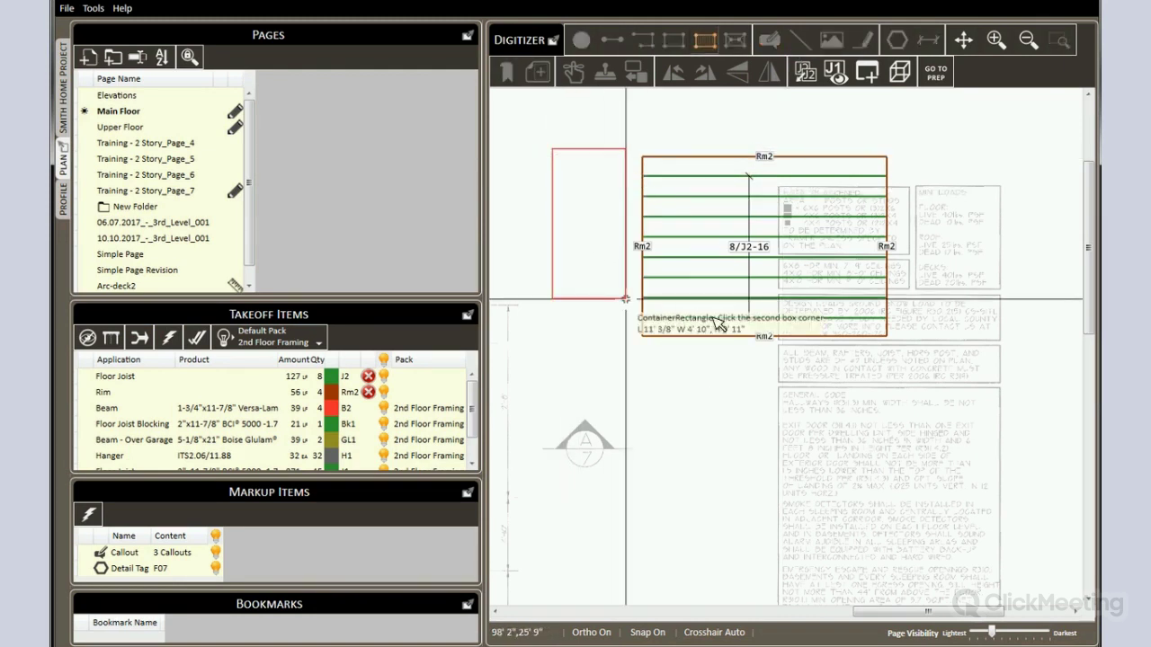
left_click(624, 298)
key("Escape")
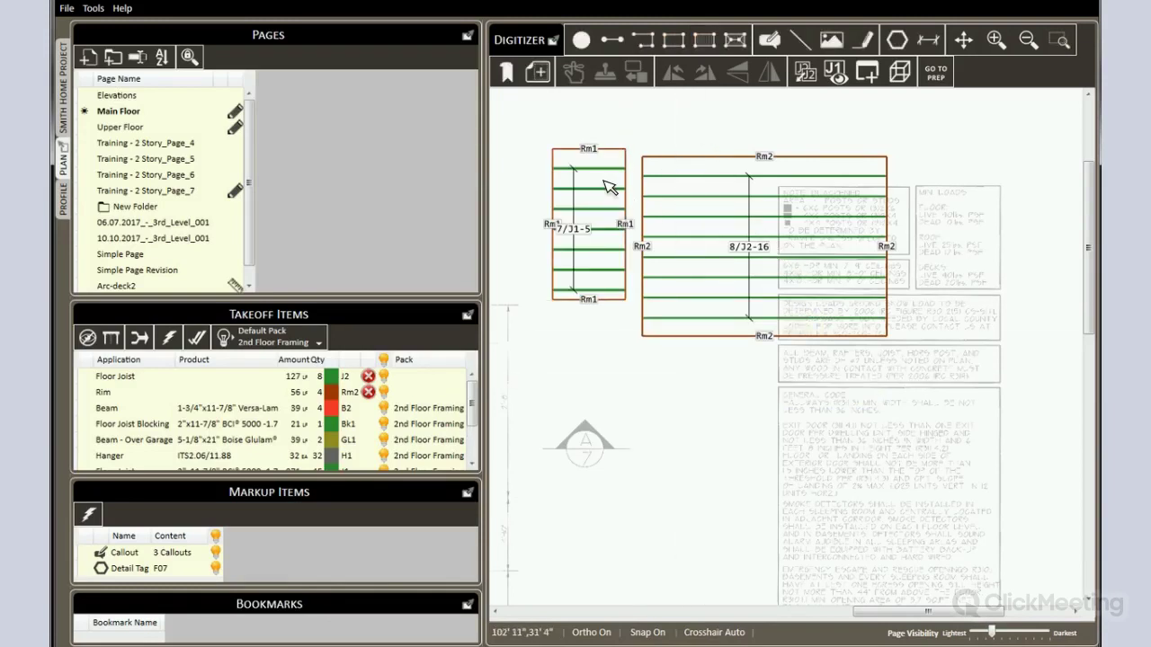
- Draw another floor section like the large floor container, overlapping its lower-right corner, with Draw More Sections Like This
scroll(607, 187, "up", 1)
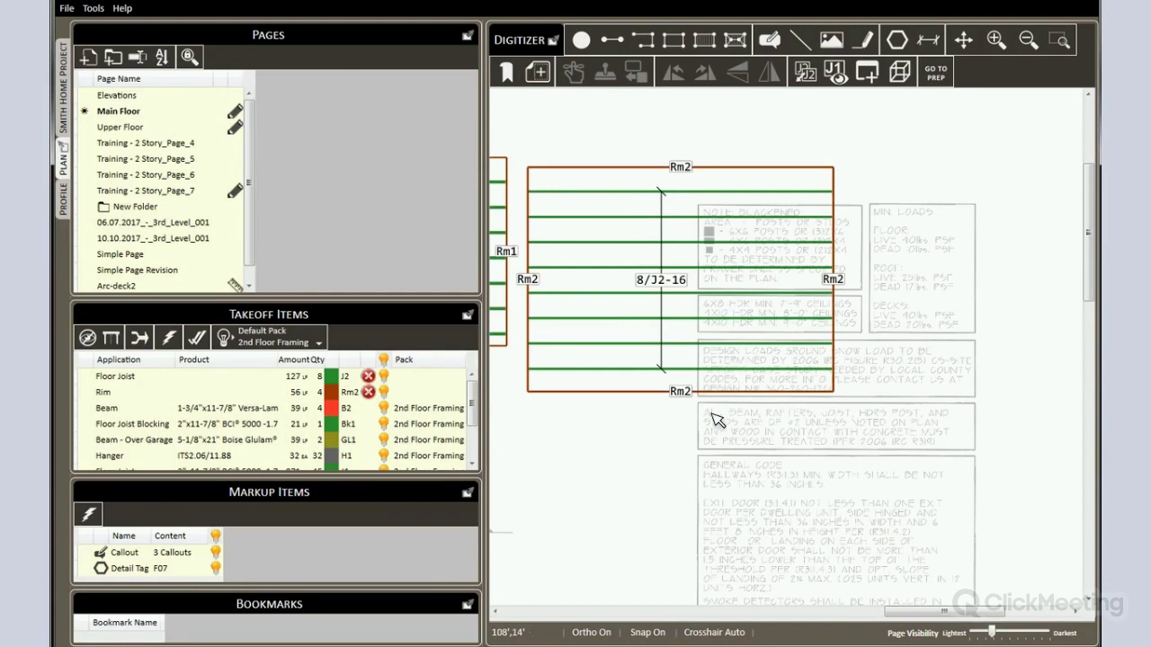
right_click(744, 469)
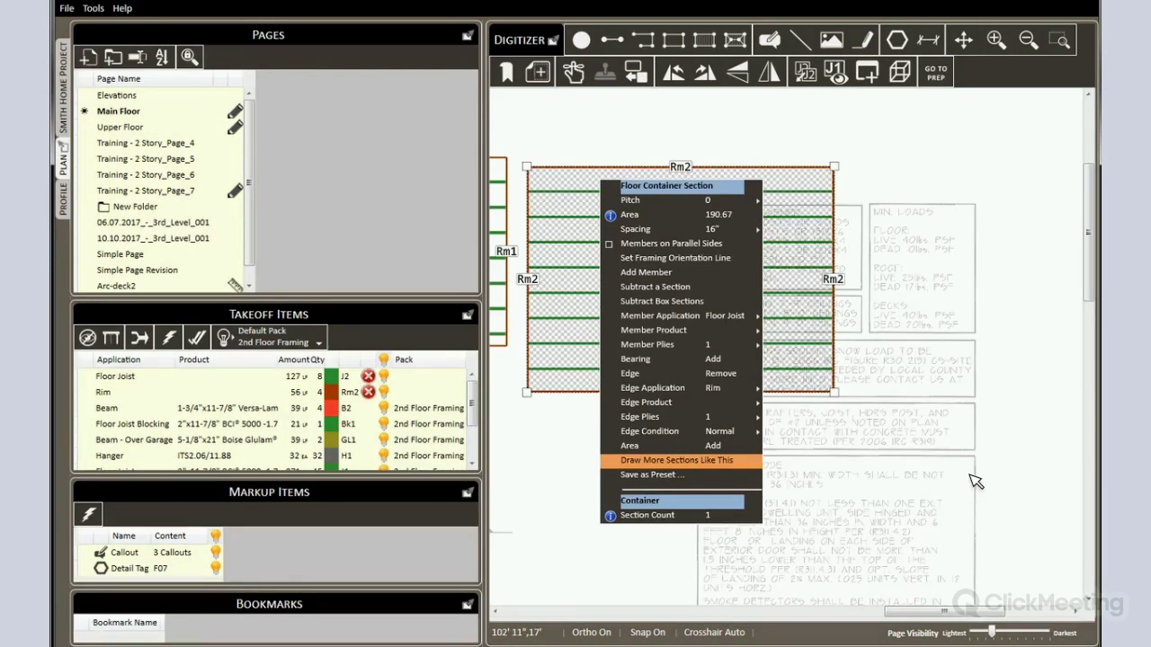
key("Return")
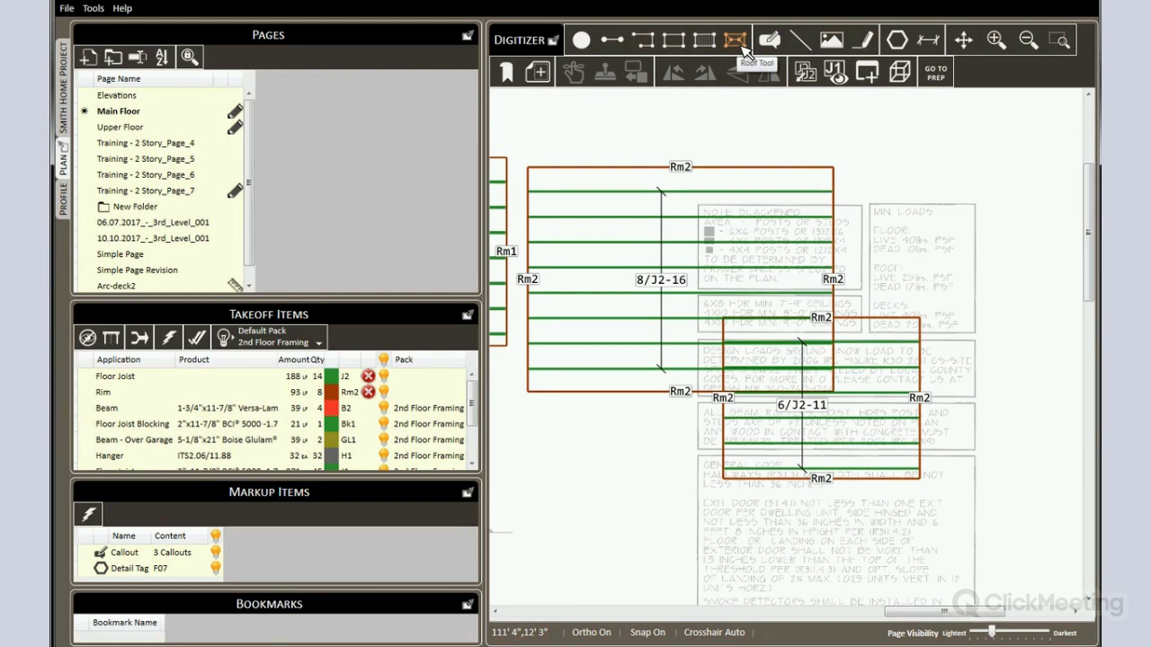
- Draw a rectangular roof container with edges about 17' and 11' long, to the right of the large floor container
left_click(743, 47)
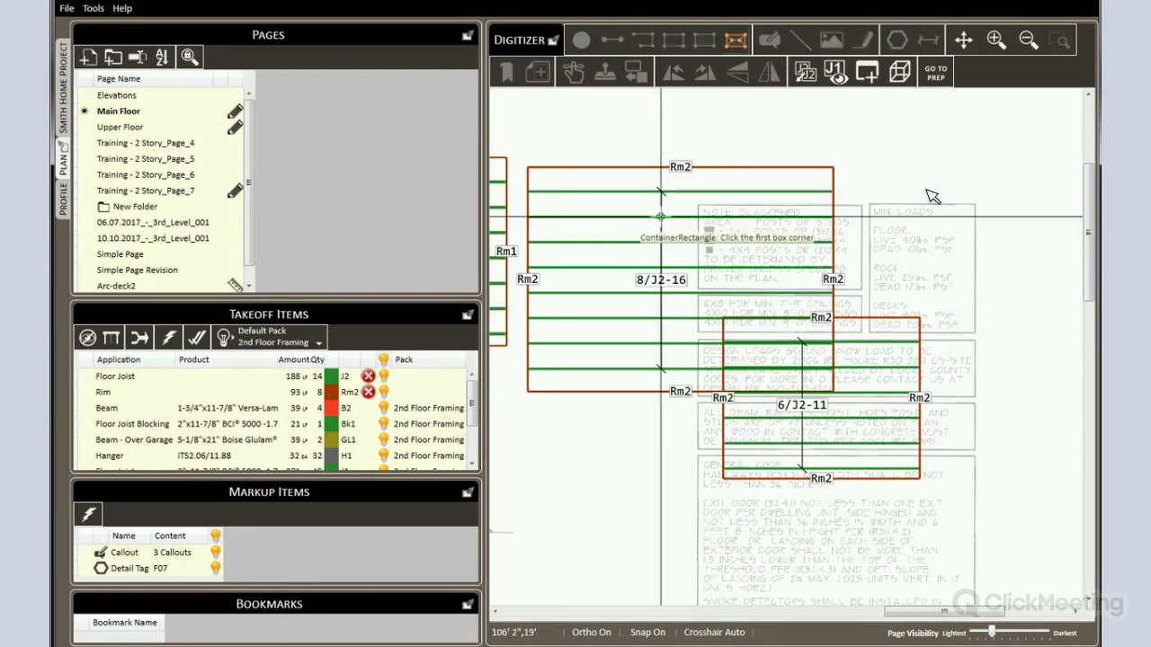
scroll(912, 303, "down", 3)
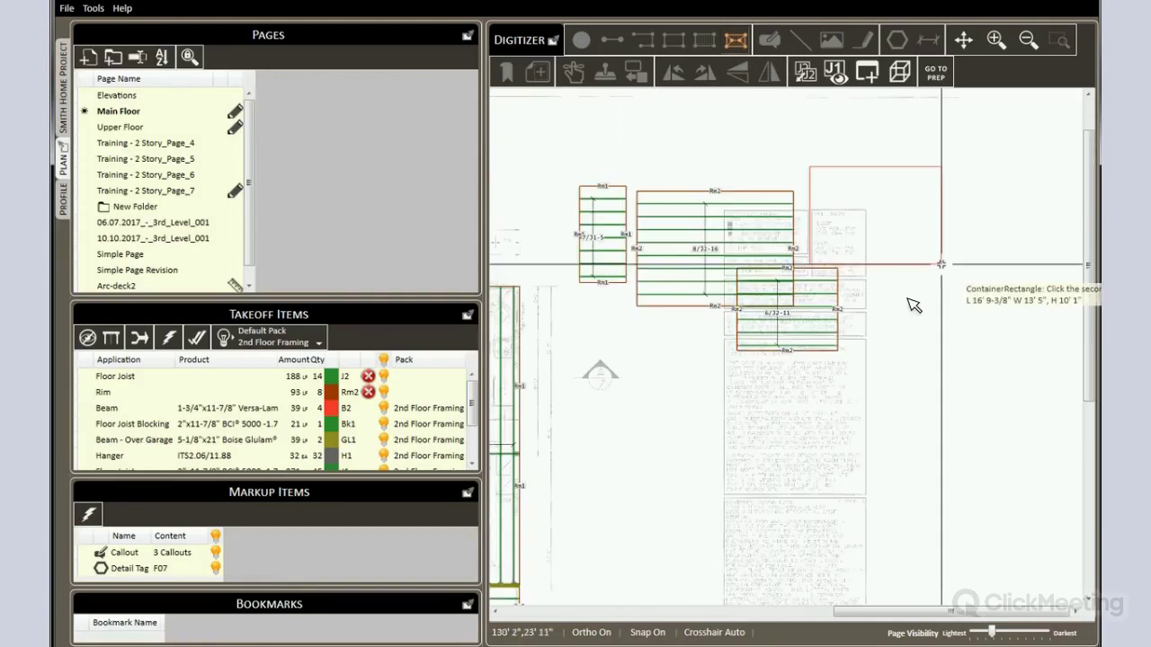
key("Escape")
scroll(930, 286, "up", 2)
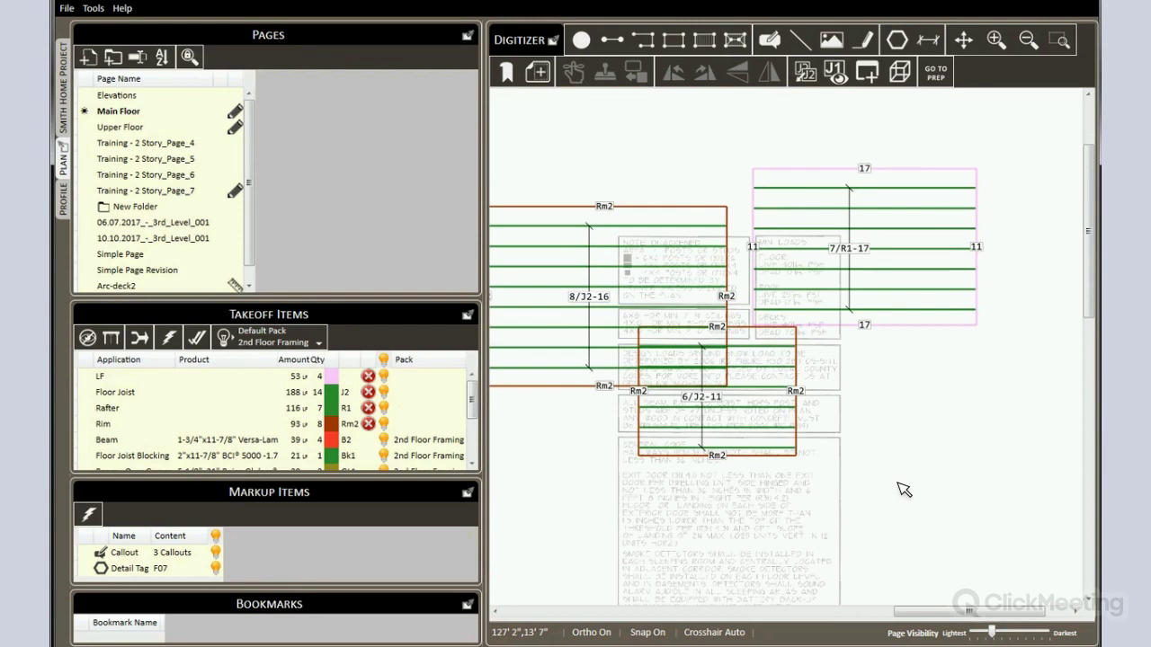
- Set the roof container's framing orientation line so that its rafters run vertically
scroll(908, 176, "up", 2)
right_click(863, 185)
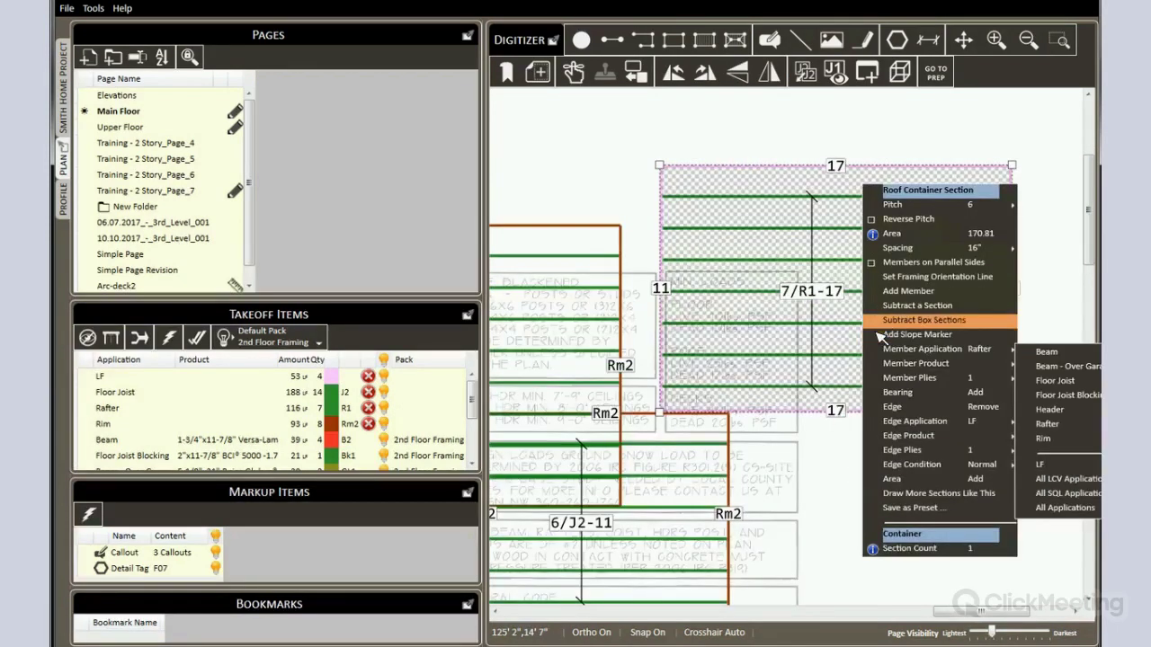
key("Return")
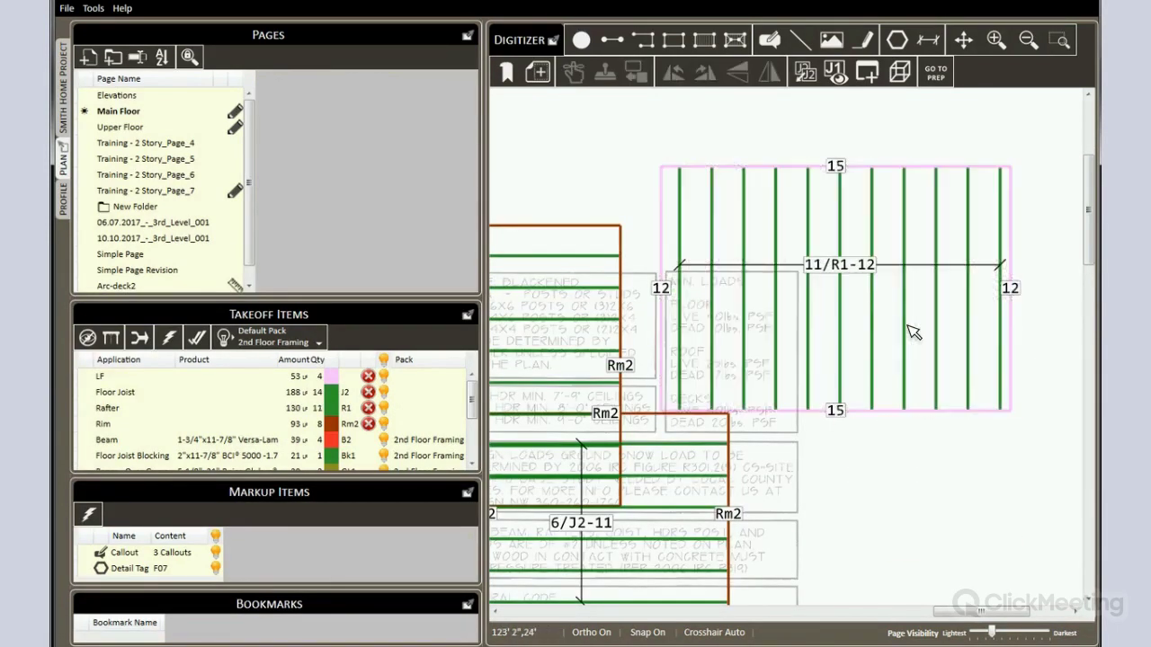
- Open the Arc-deck2 page and inspect the curved deck edge and its surrounding post footings
scroll(912, 332, "down", 3)
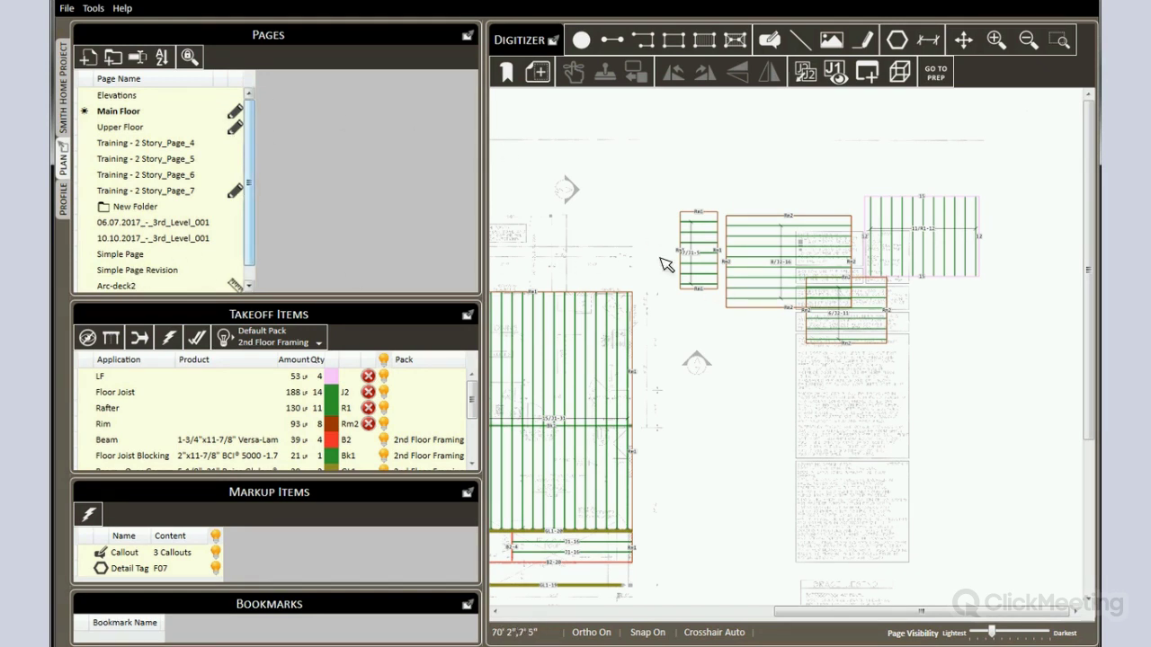
scroll(710, 213, "down", 1)
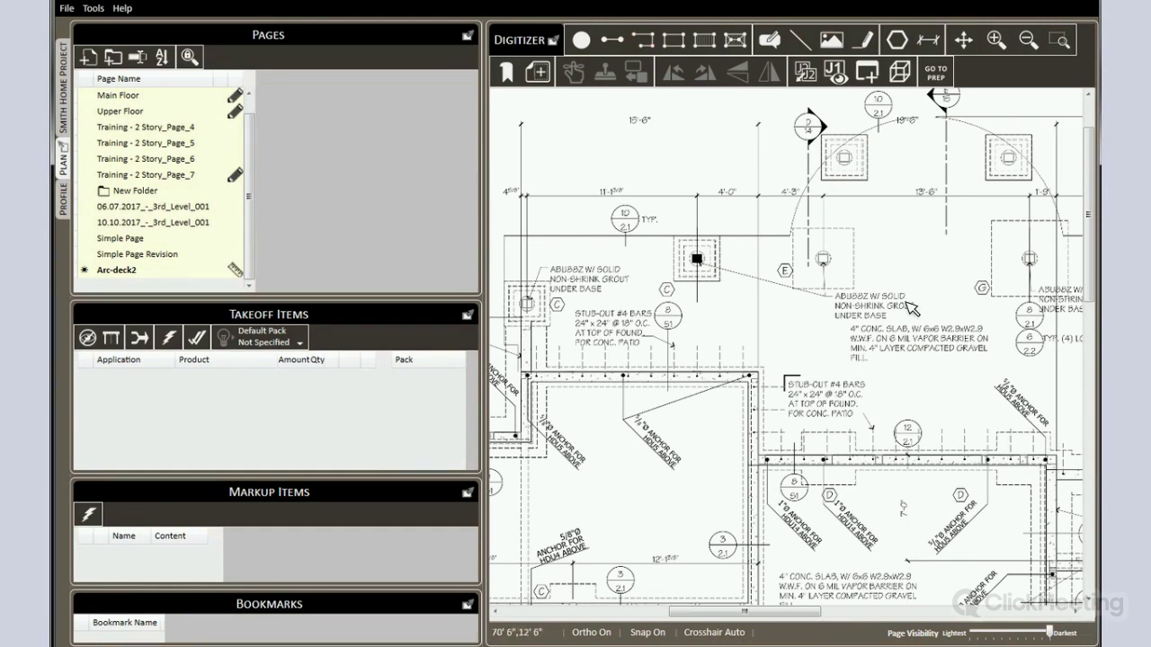
left_click_drag(662, 322, 659, 322)
scroll(744, 205, "up", 2)
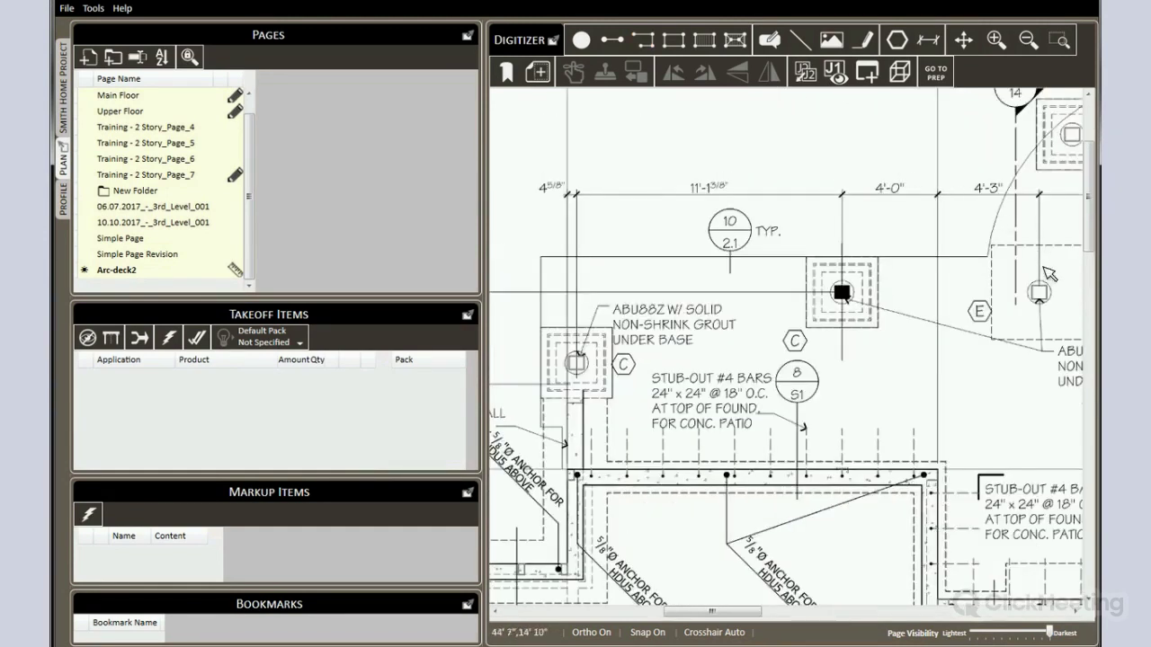
left_click_drag(969, 311, 632, 411)
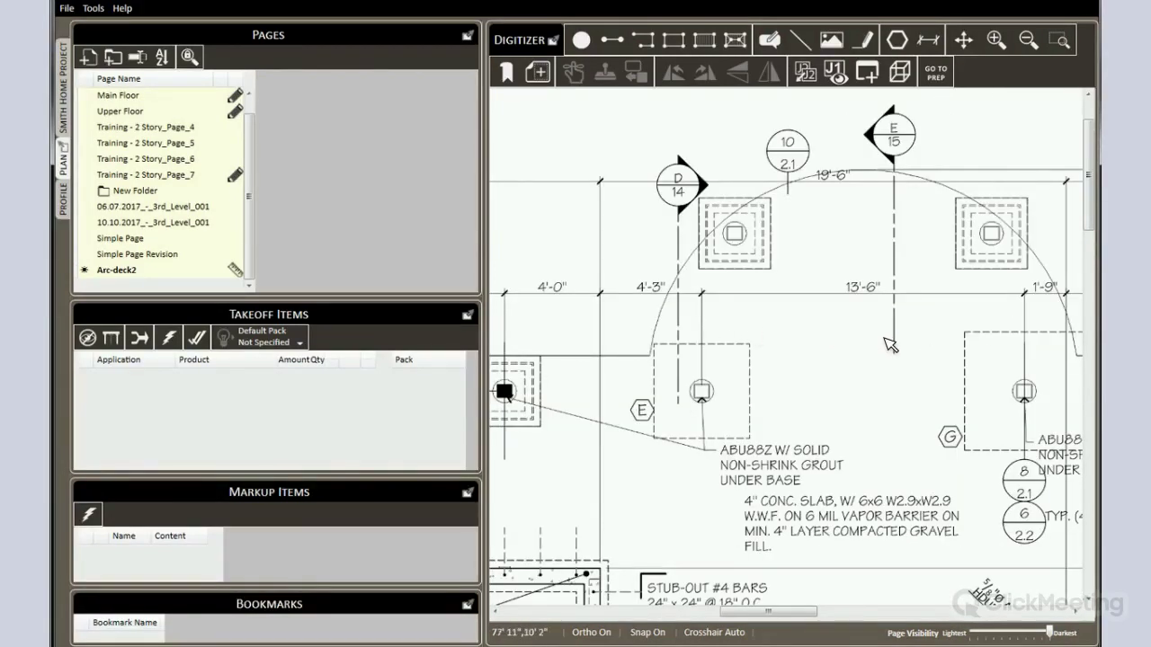
left_click_drag(891, 346, 608, 300)
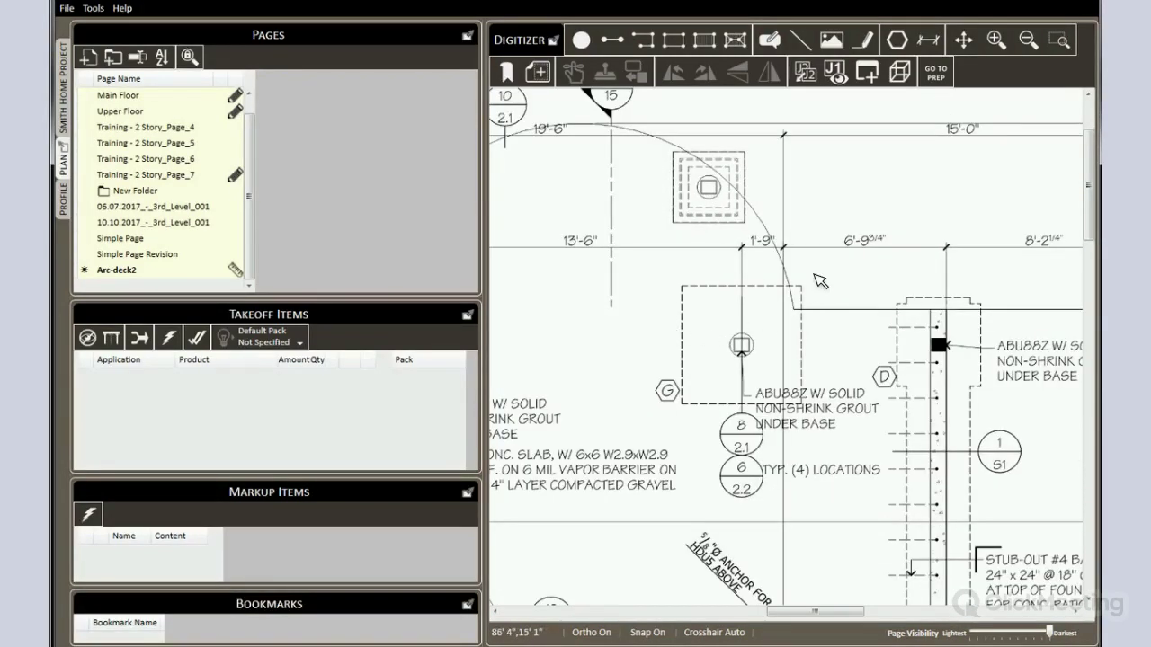
- Start a Linear (trim) takeoff at the deck edge's far-left corner and draw a horizontal segment about 18' 9" long to the arc's near end
scroll(1021, 213, "down", 2)
scroll(1013, 244, "left", 3)
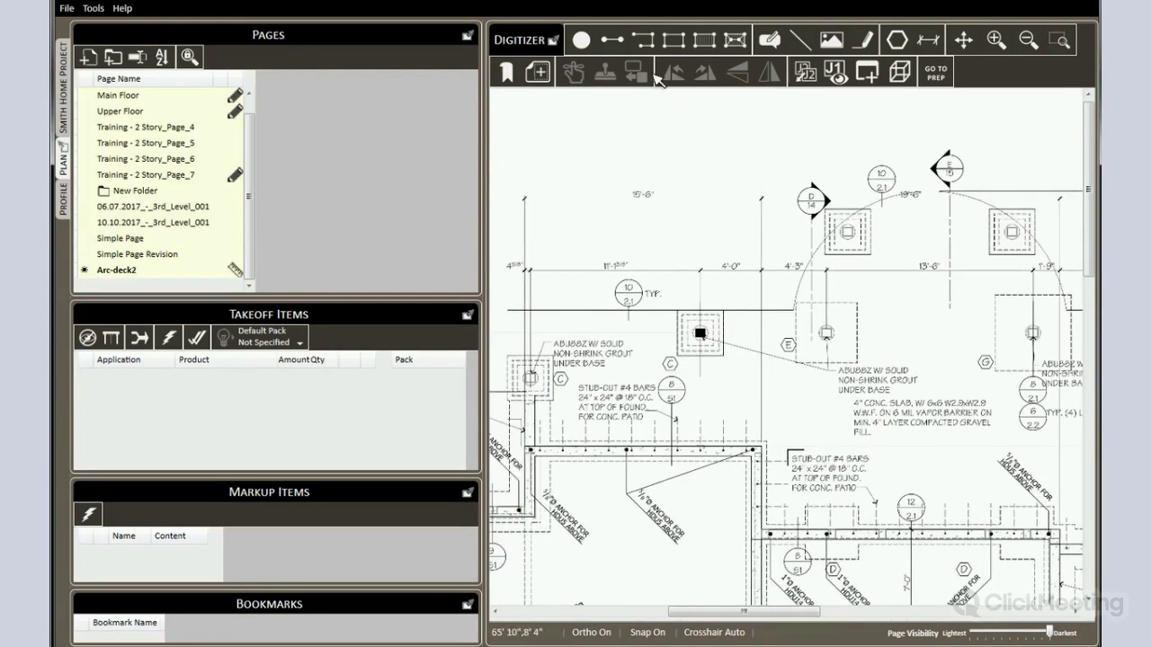
scroll(648, 43, "right", 5)
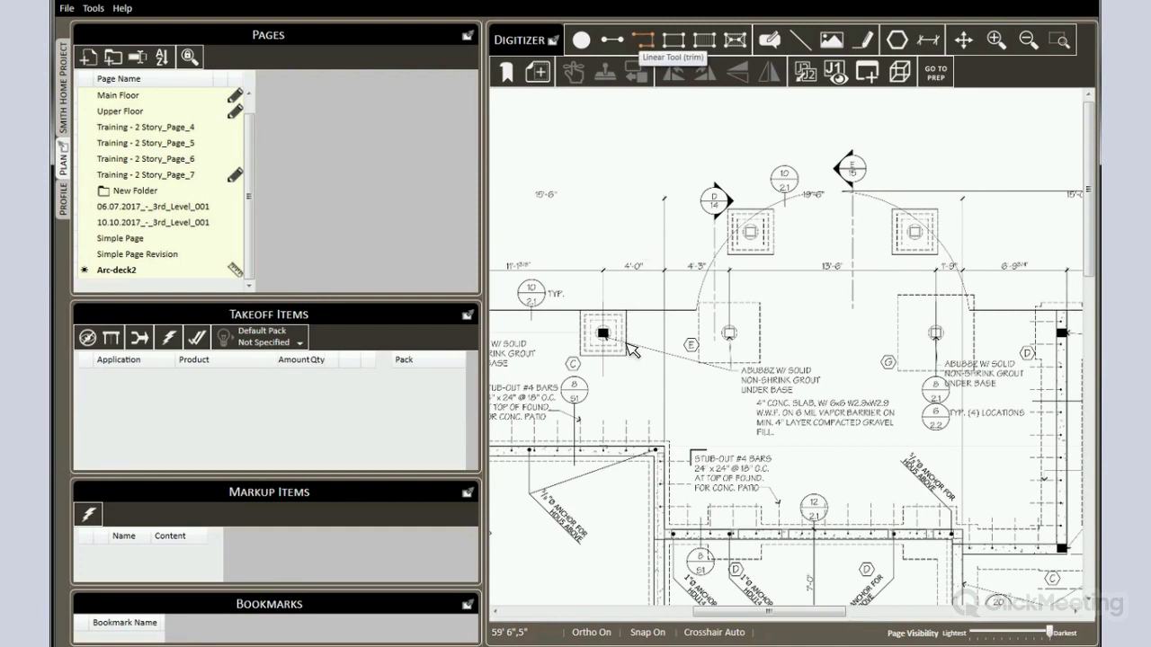
left_click(670, 344)
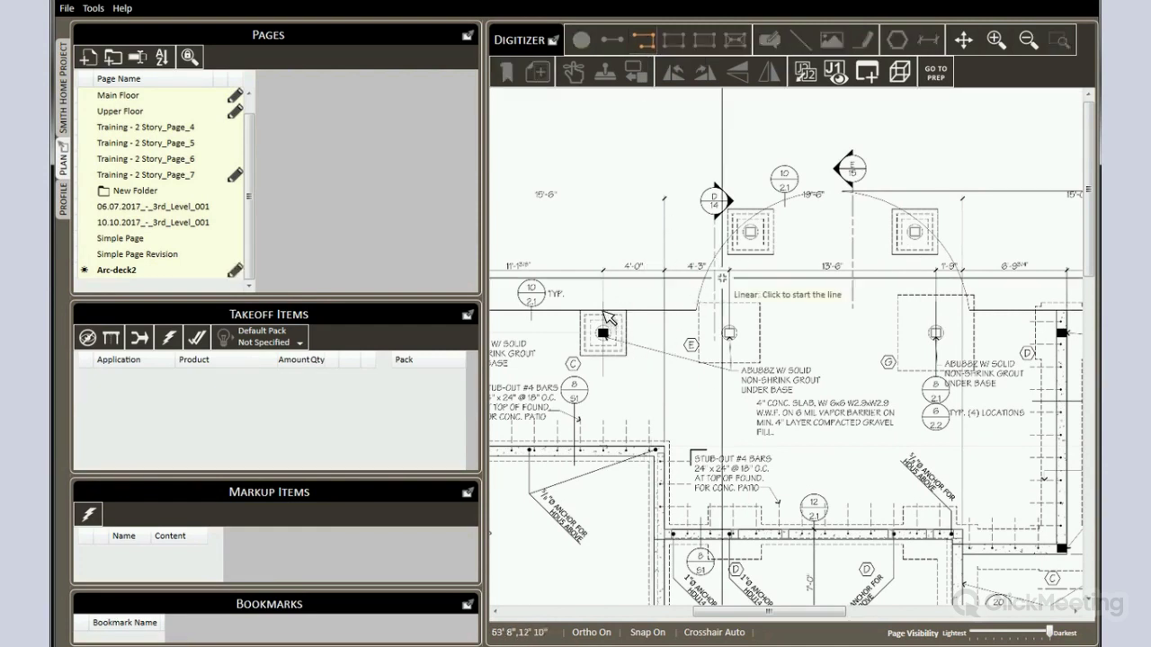
scroll(547, 306, "up", 5)
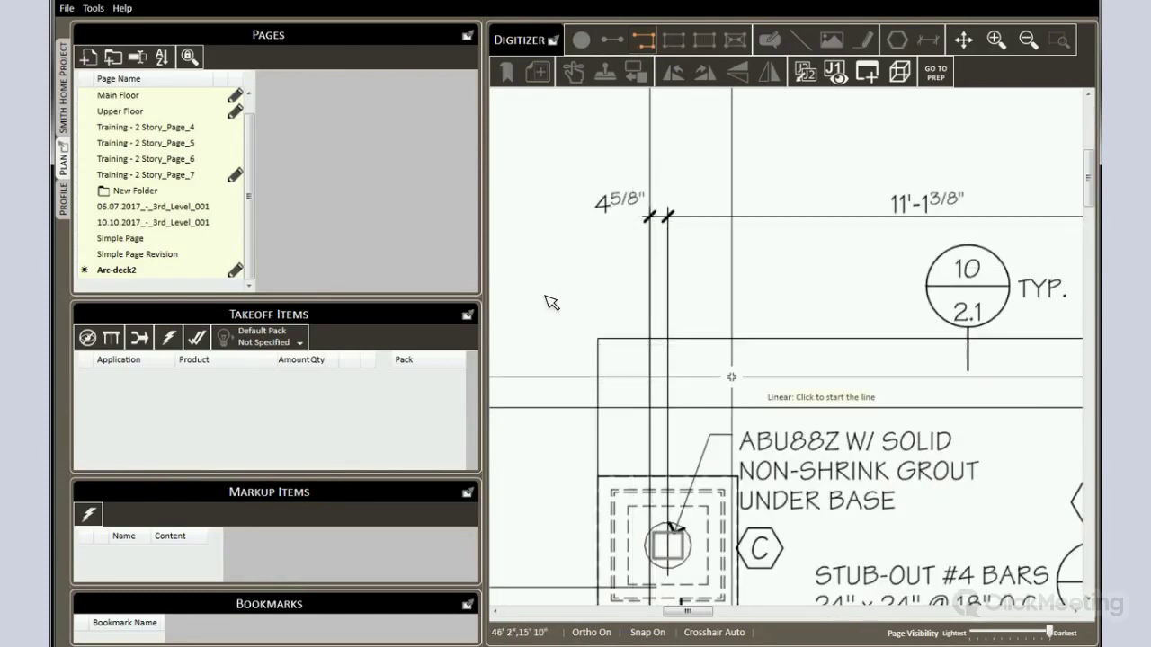
scroll(791, 332, "down", 3)
scroll(809, 334, "up", 3)
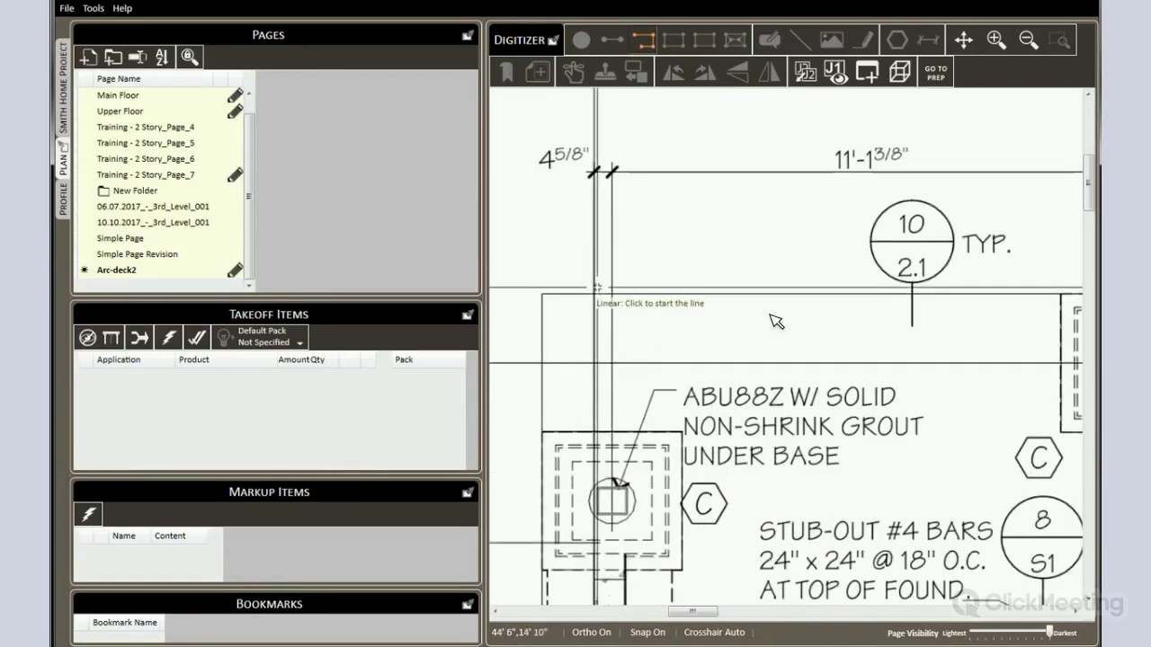
left_click(539, 294)
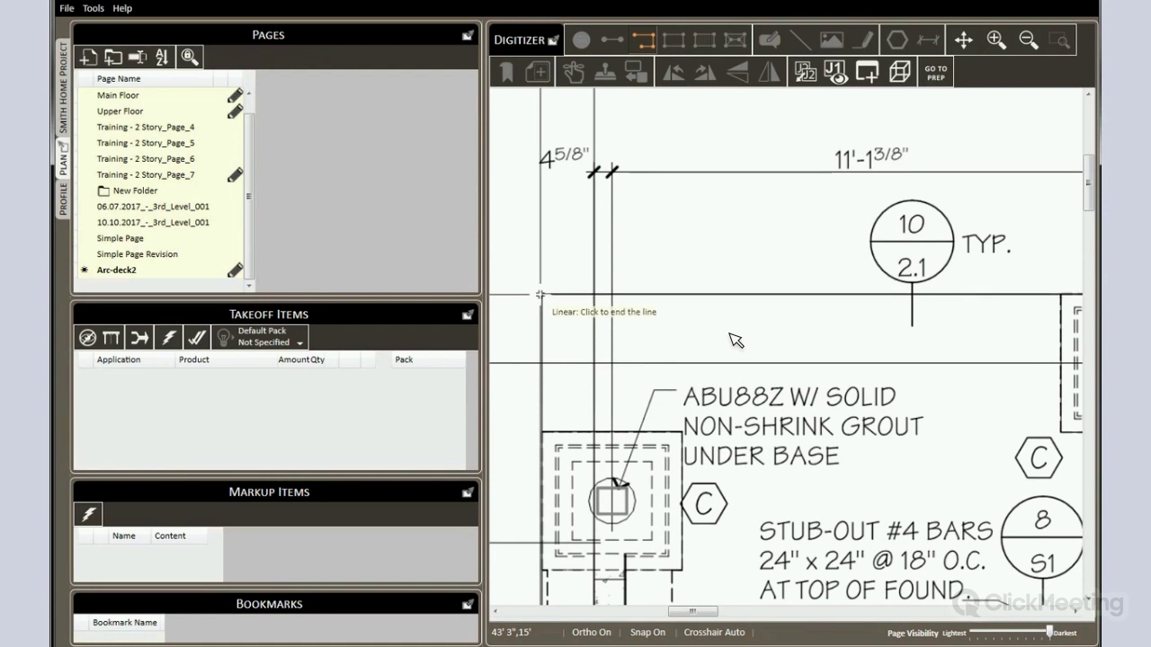
scroll(548, 315, "down", 3)
scroll(710, 328, "up", 5)
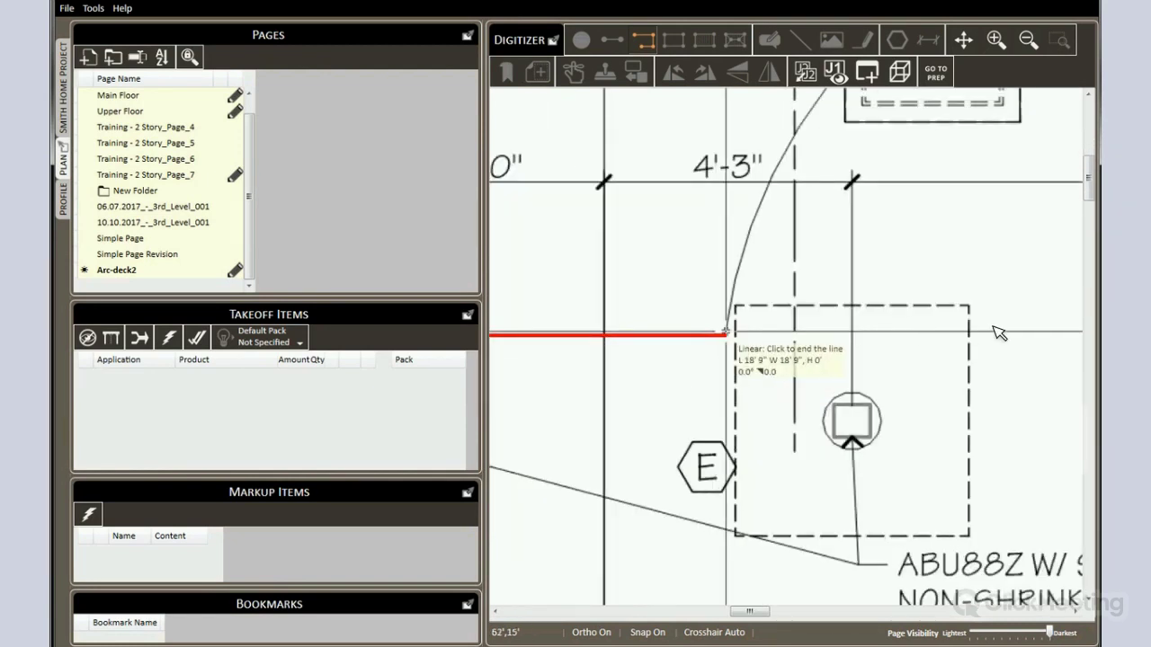
left_click(727, 334)
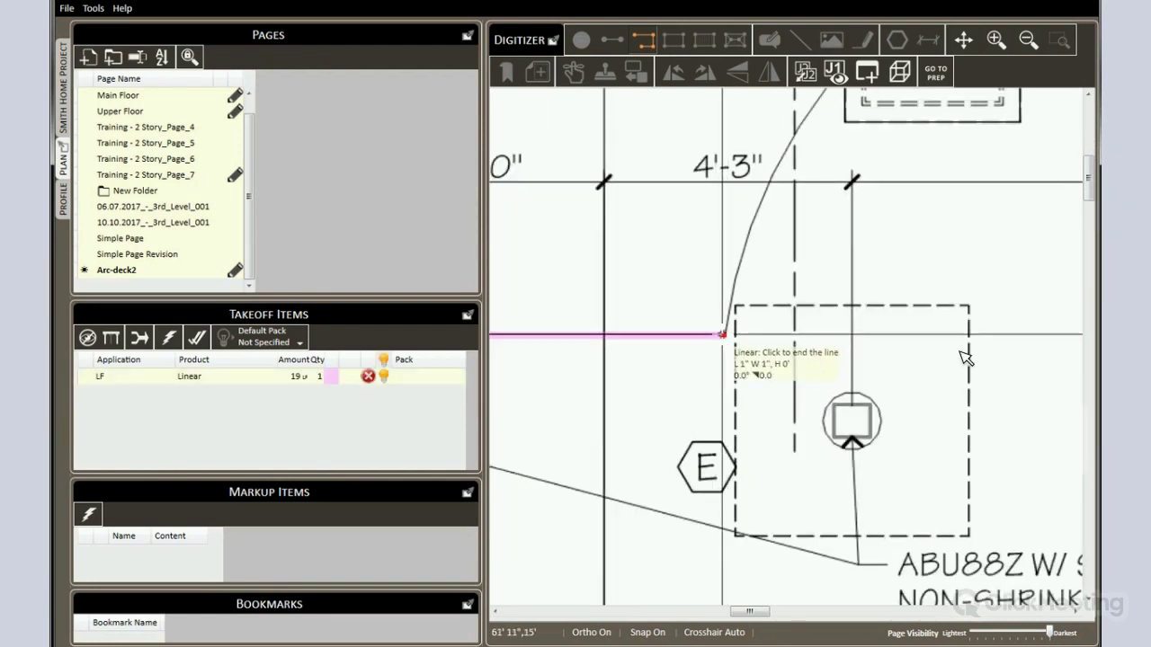
- Continue the linear takeoff straight across the curved deck opening to the arc's other end, about 18' long
scroll(688, 334, "down", 3)
scroll(820, 360, "up", 6)
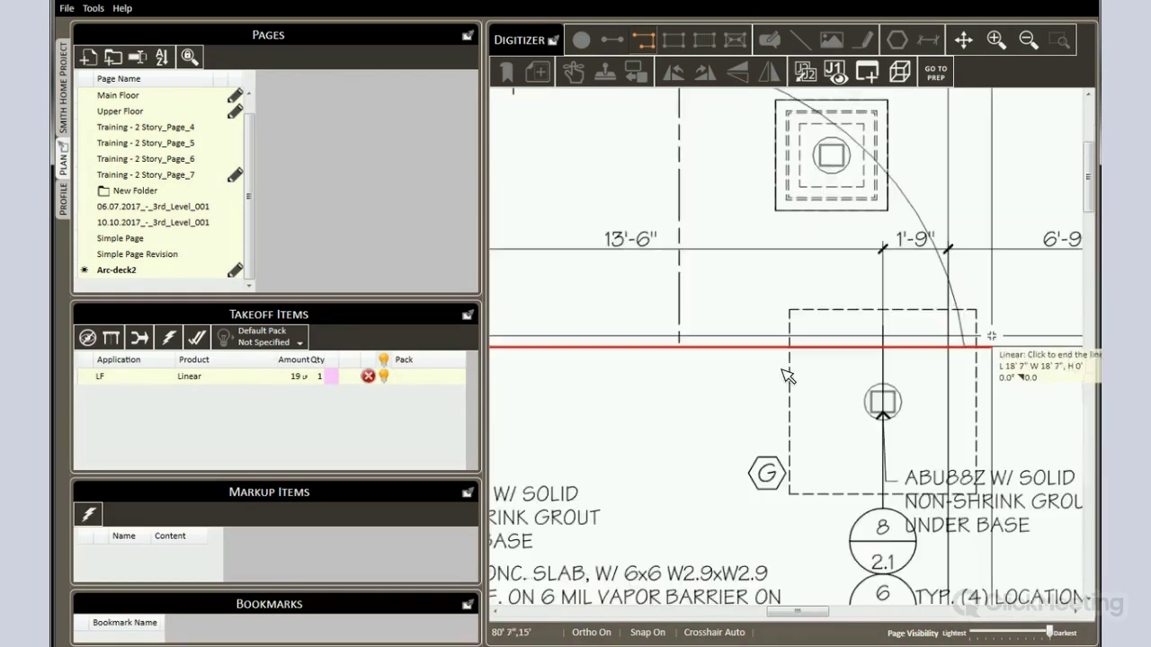
left_click(874, 329)
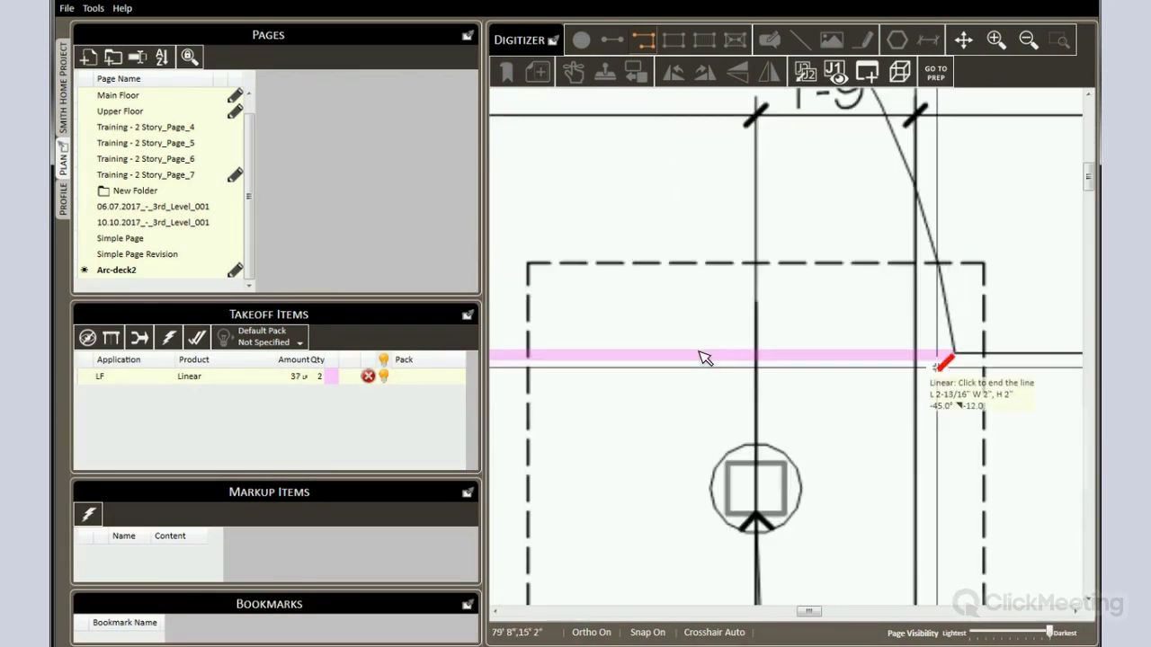
- Add a final horizontal segment about 7' long from the arc's end to the outer face of the foundation wall and finish the line
scroll(917, 307, "down", 3)
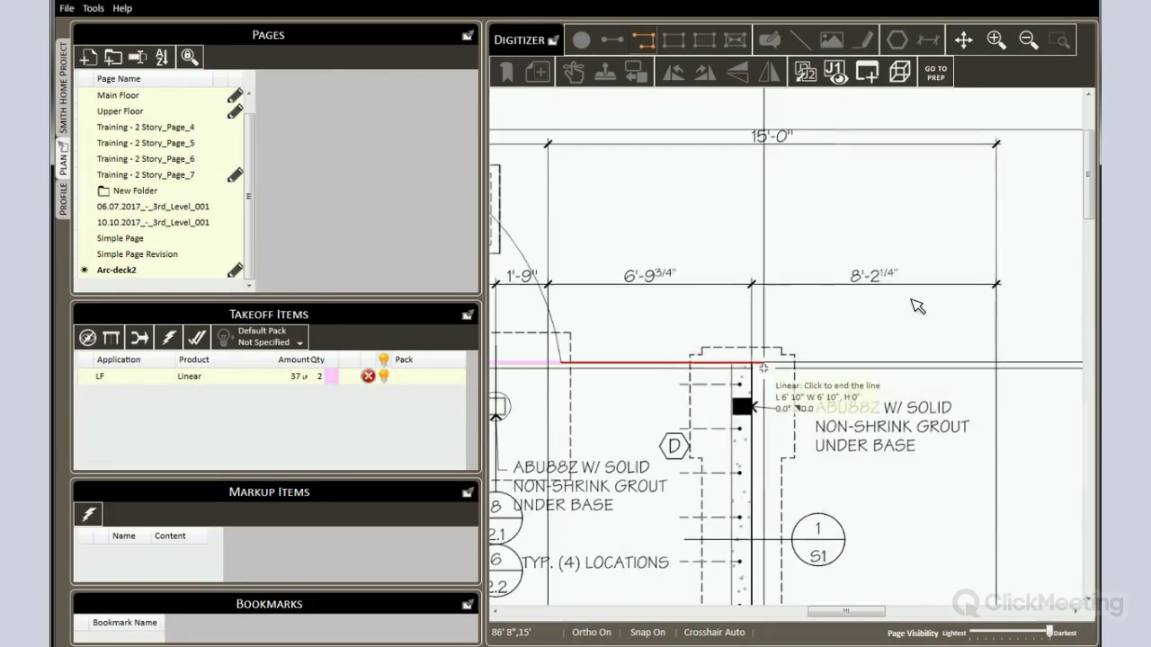
scroll(812, 355, "up", 2)
left_click(809, 352)
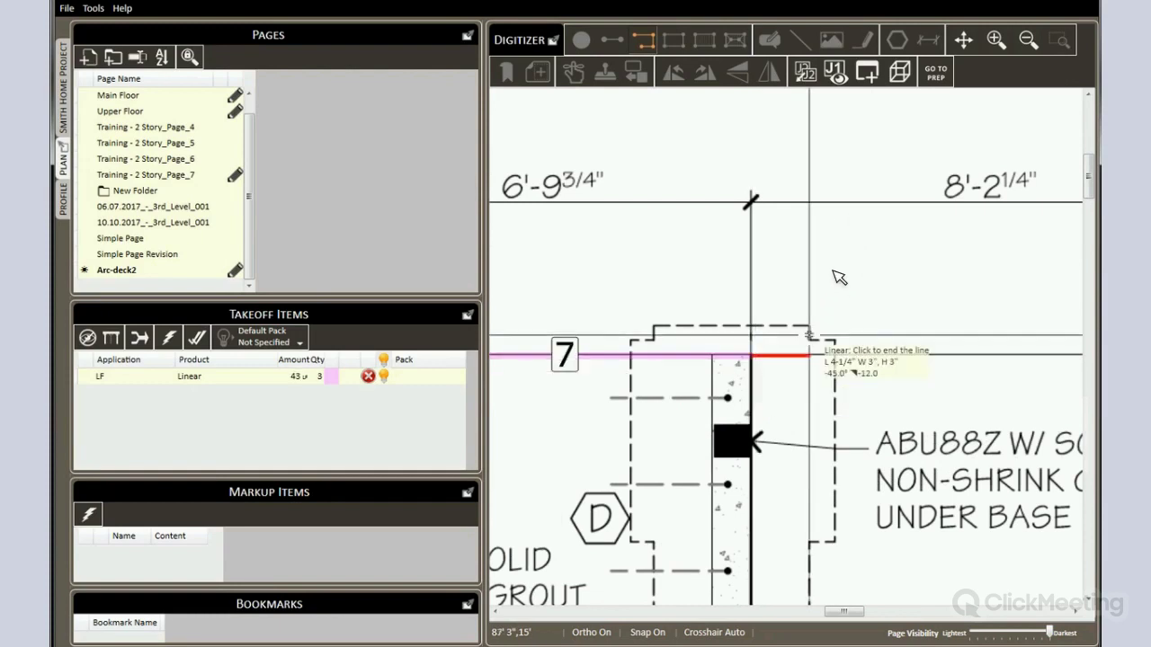
scroll(876, 261, "down", 2)
scroll(827, 288, "left", 3)
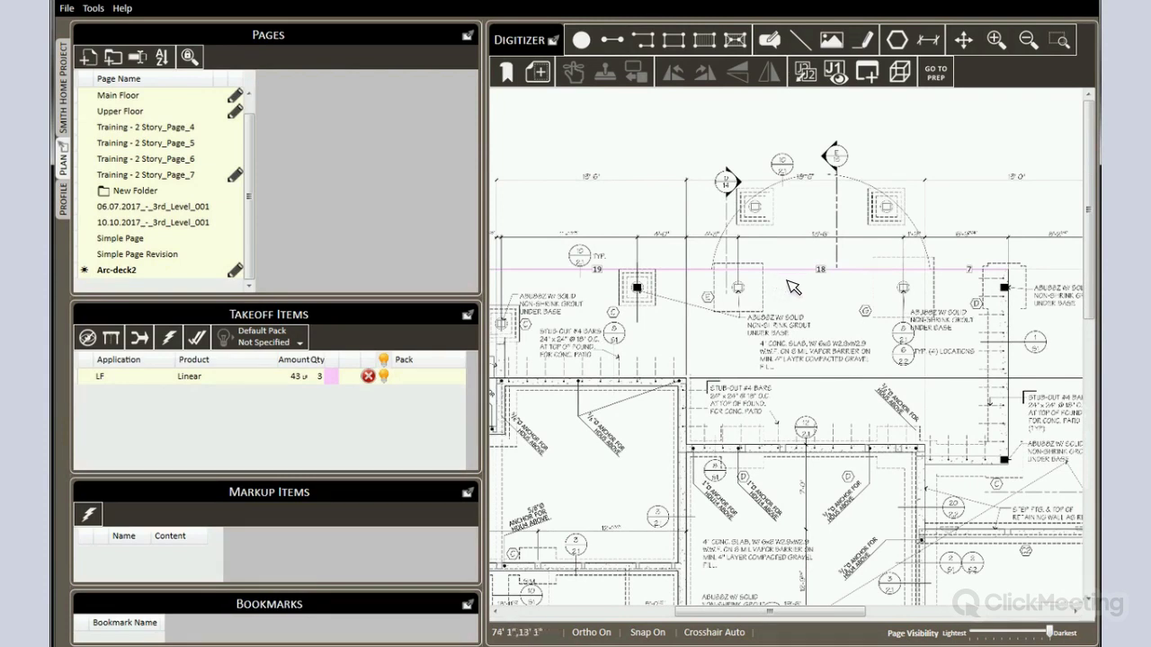
- Change the segment type of the middle linear segment spanning the curved deck opening to Arc
scroll(791, 285, "up", 2)
right_click(765, 277)
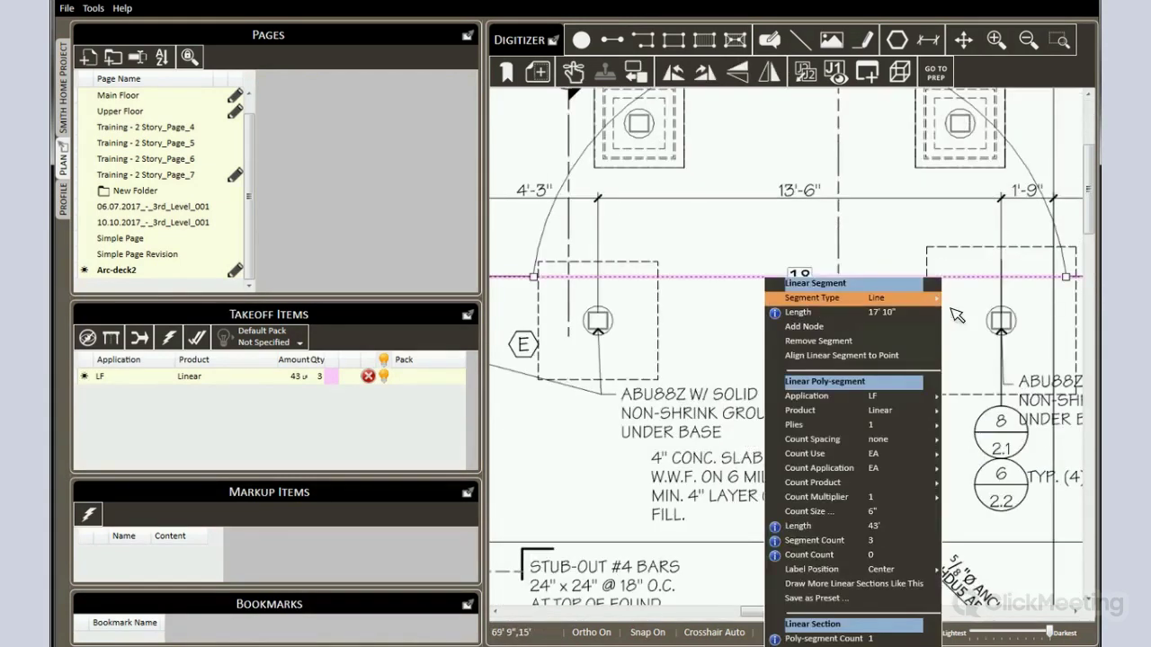
mouse_move(863, 298)
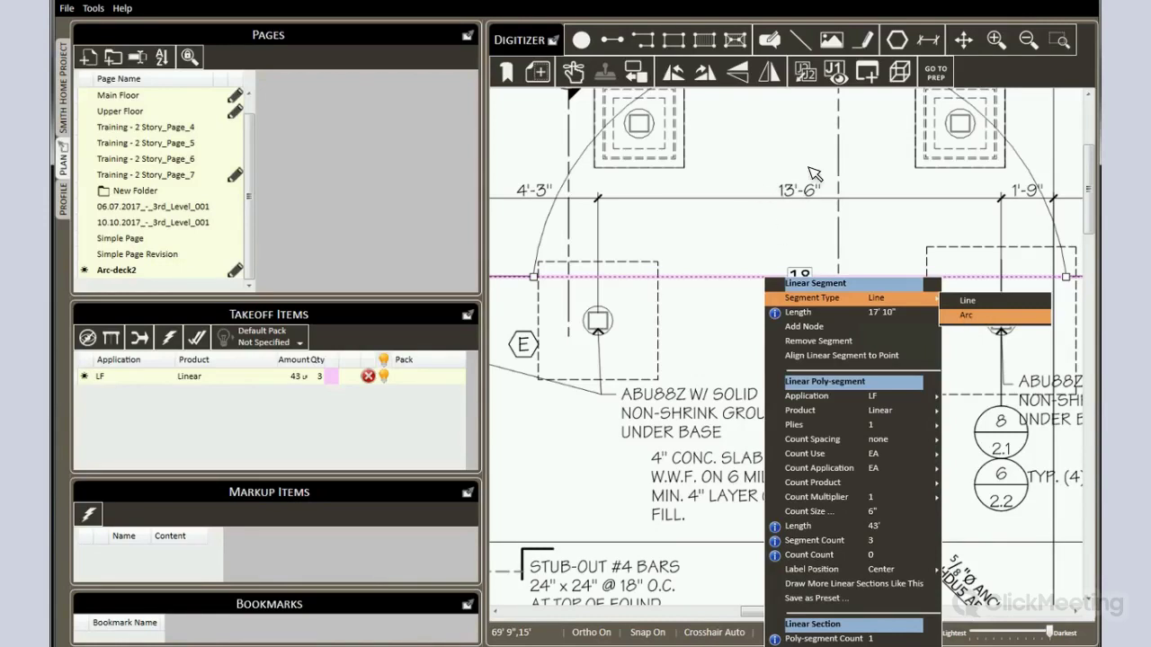
left_click(967, 315)
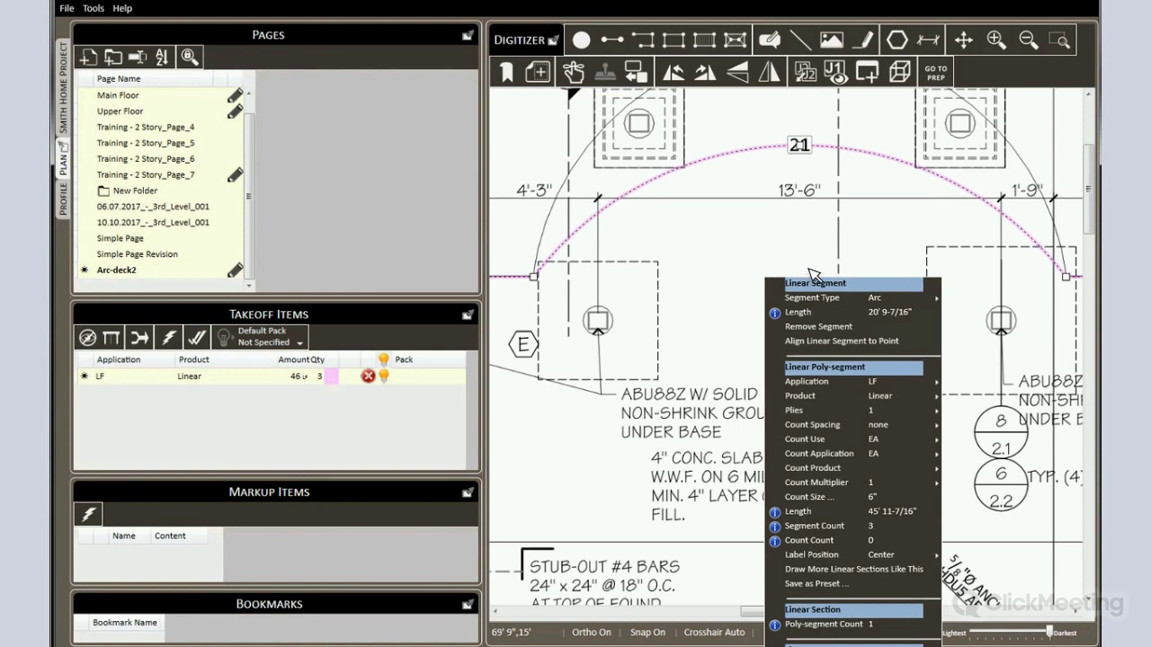
- Move the arc segment's midpoint node onto the plan's curved deck edge just below the 10/2.1 callout
scroll(817, 271, "up", 3)
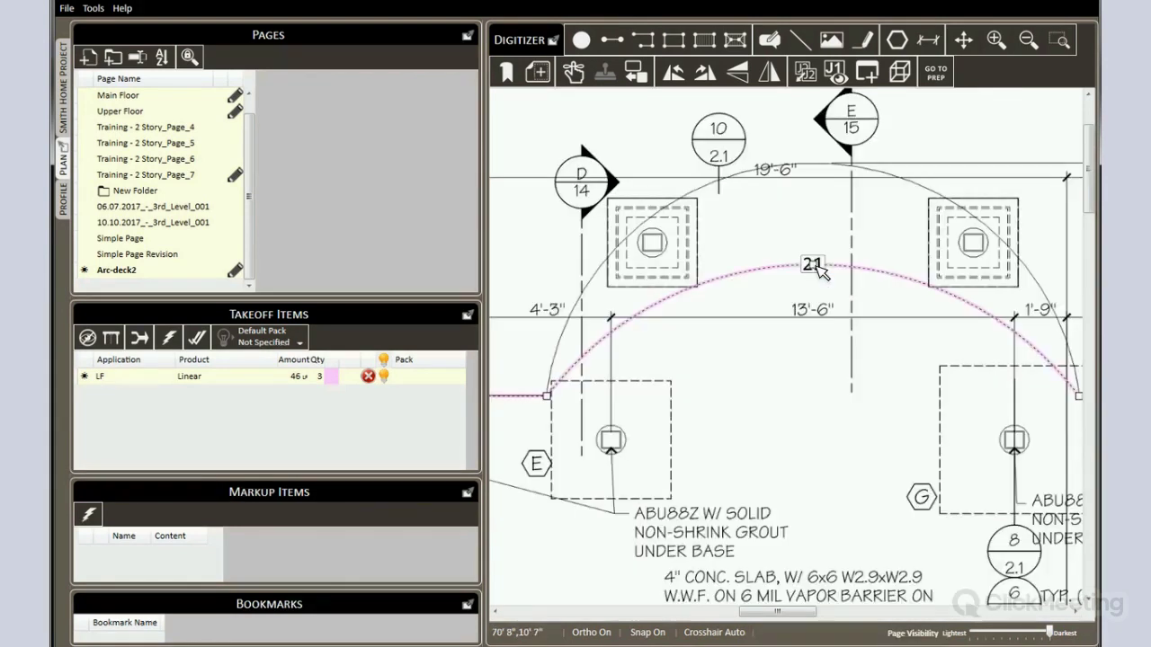
left_click(724, 189)
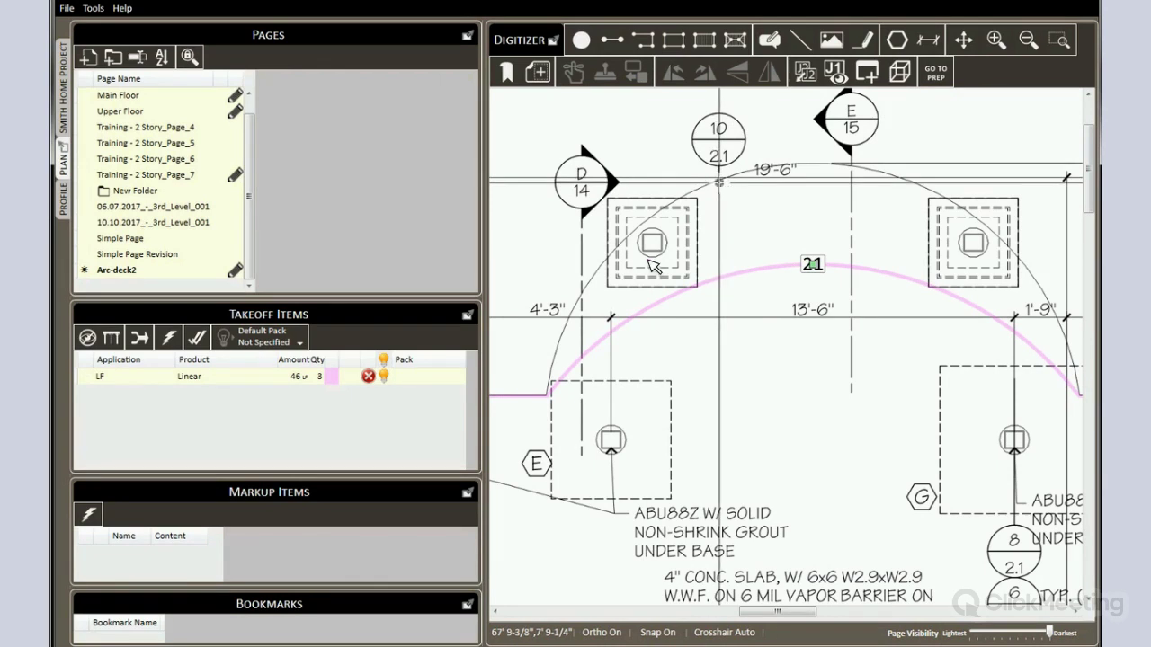
scroll(911, 289, "down", 1)
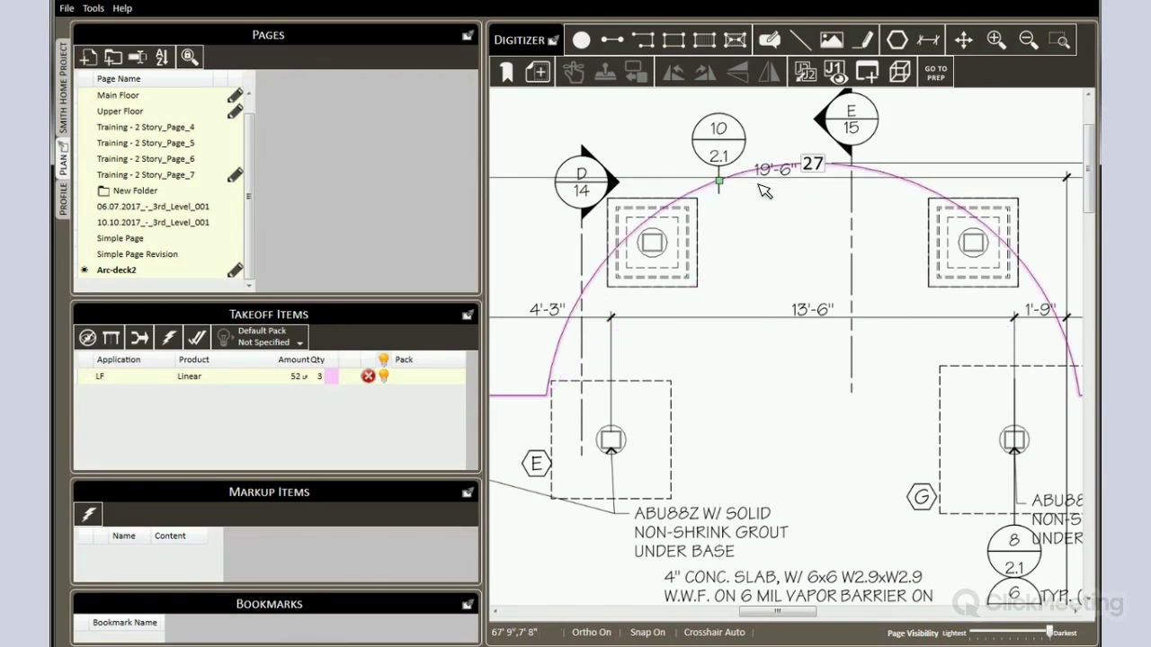
scroll(845, 330, "down", 1)
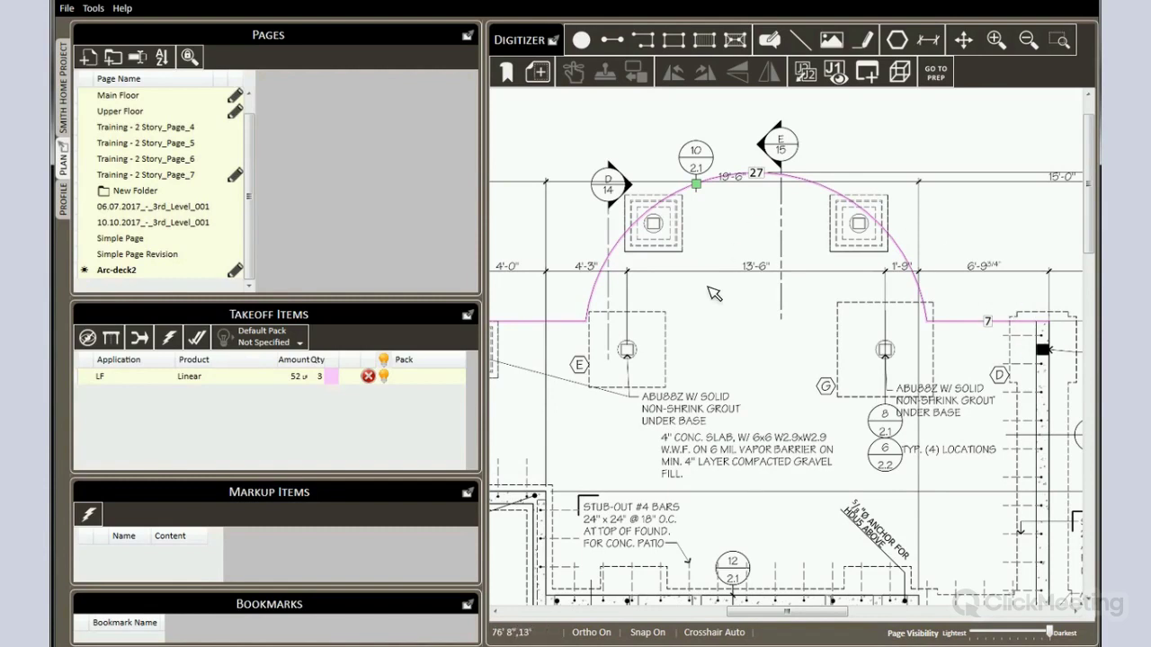
- Change the segment type of the straight 19' linear segment left of the curved deck edge to Arc
left_click_drag(814, 349, 896, 355)
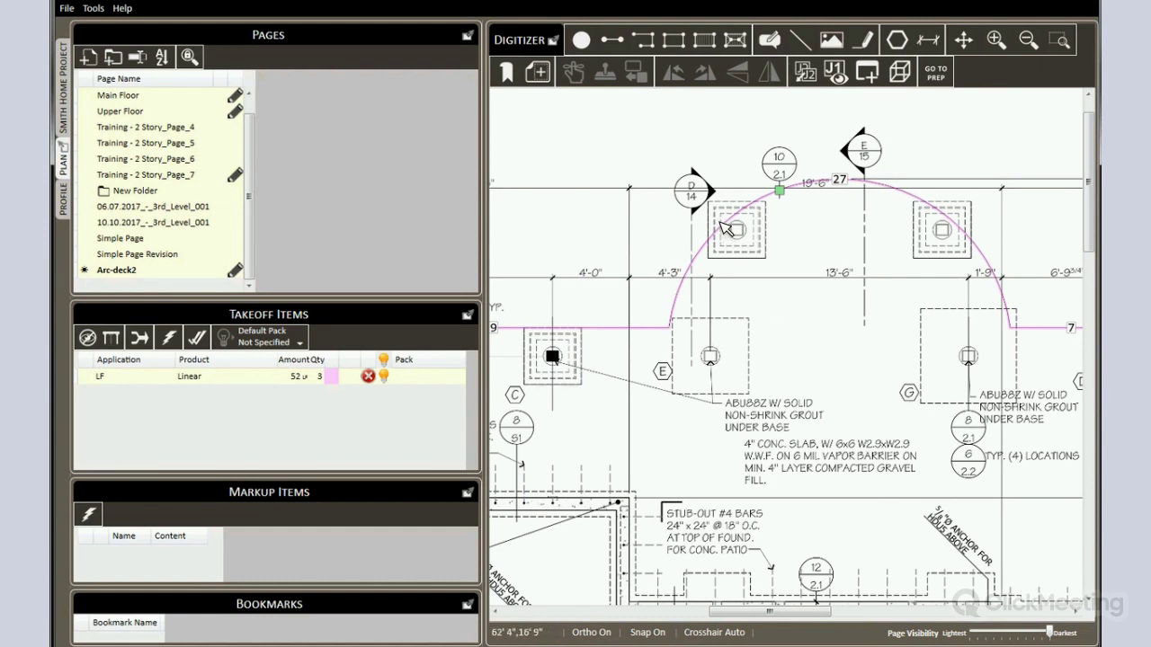
scroll(725, 229, "right", 3)
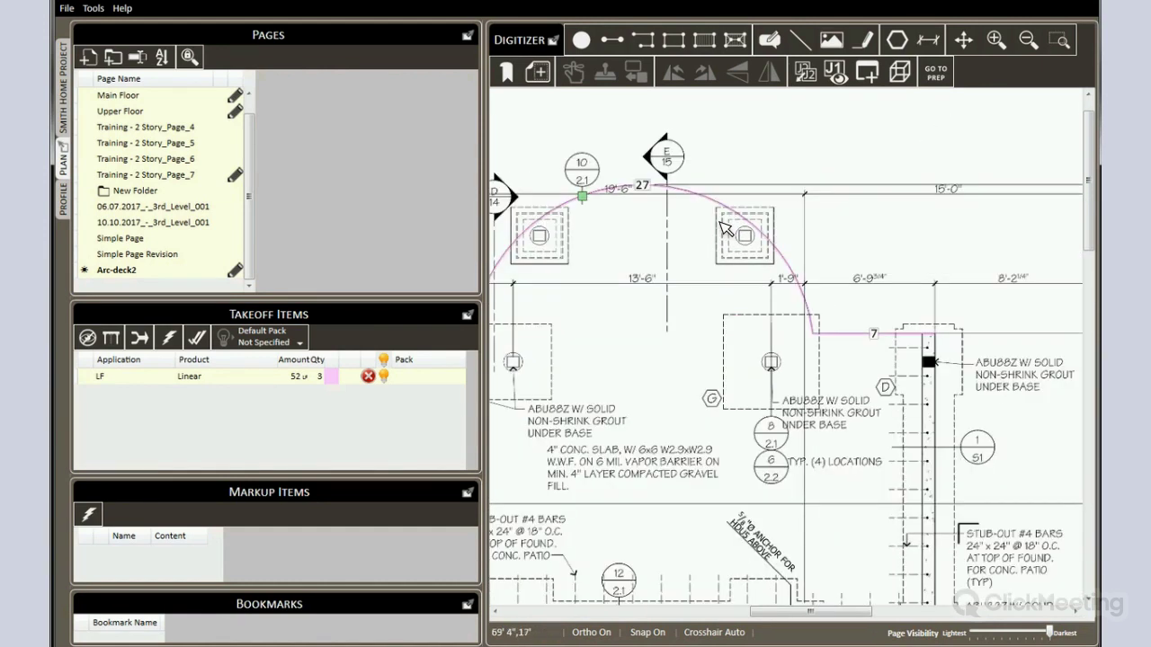
scroll(755, 251, "up", 2)
right_click(717, 221)
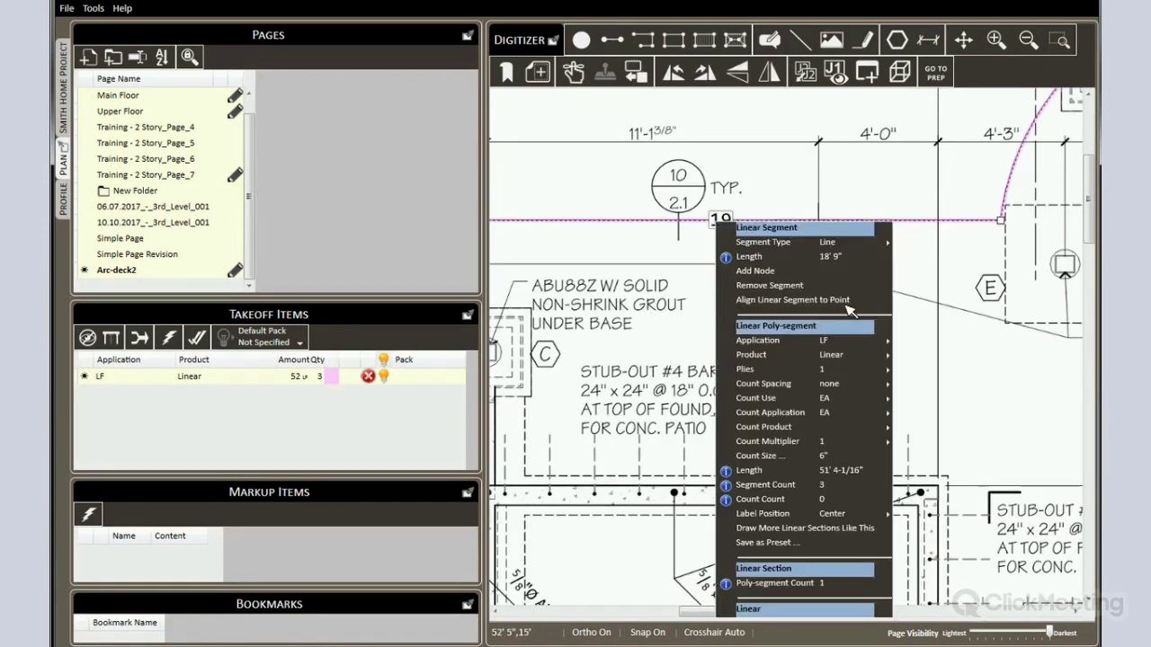
mouse_move(809, 245)
key("Right")
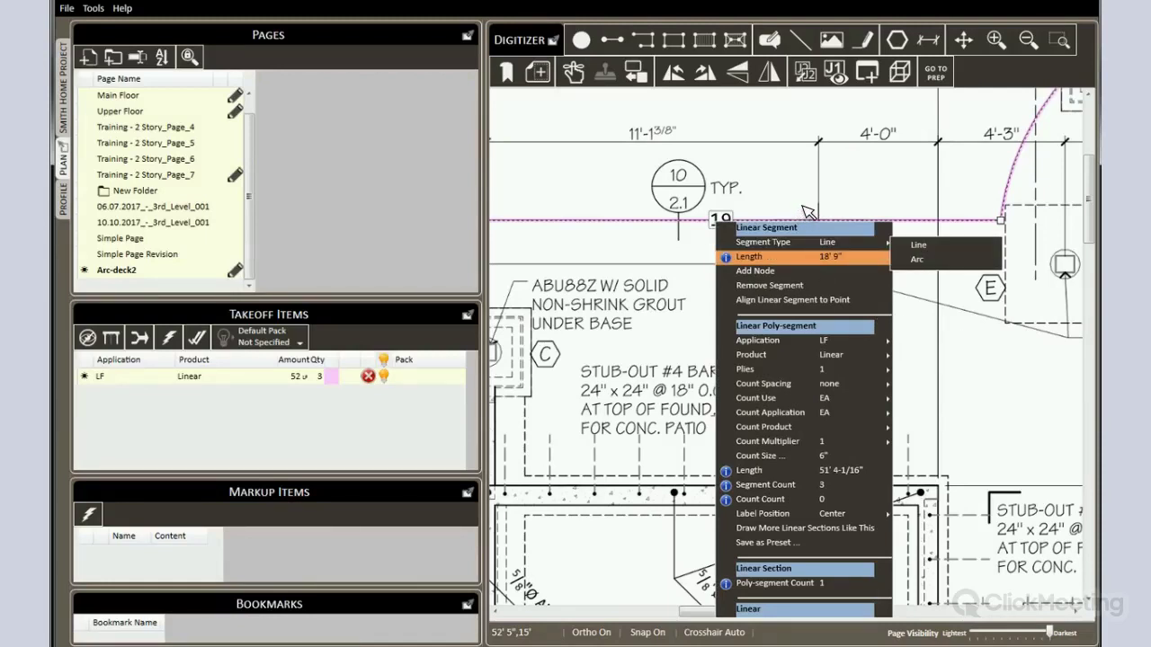
key("Down")
key("Return")
left_click(711, 250)
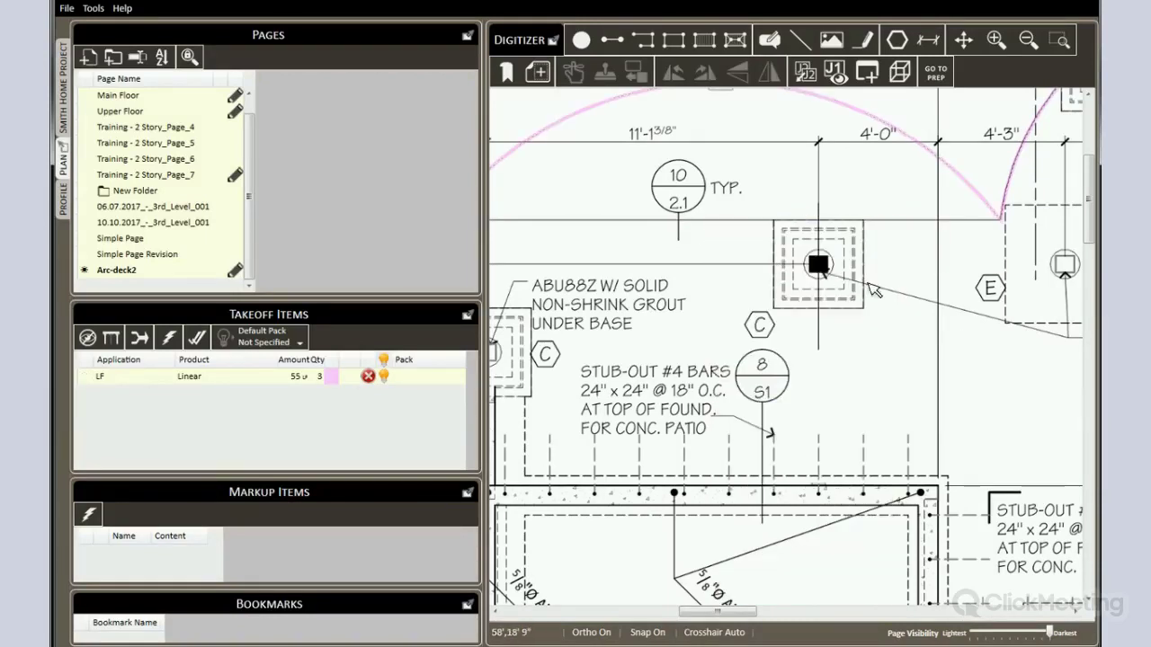
- Move the left arc's midpoint node below the deck line so that the arc bows inward toward the house
scroll(856, 223, "down", 2)
left_click(927, 254)
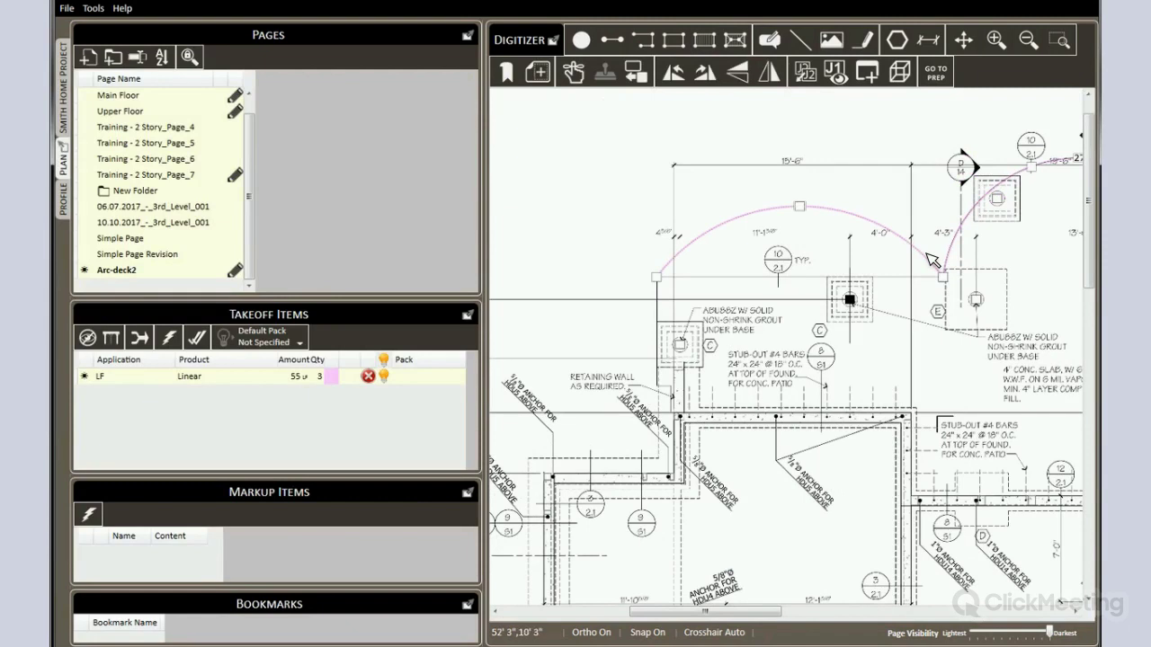
left_click_drag(798, 207, 794, 373)
scroll(931, 259, "down", 2)
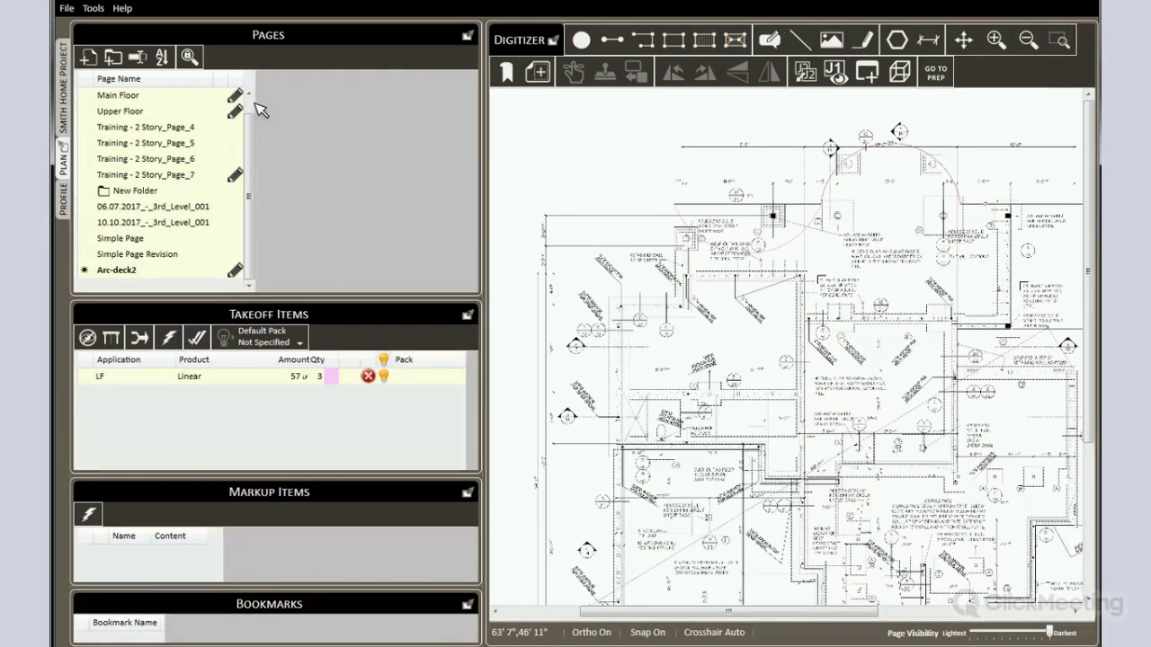
- Switch from the deck page to the Main Floor page
scroll(205, 180, "up", 1)
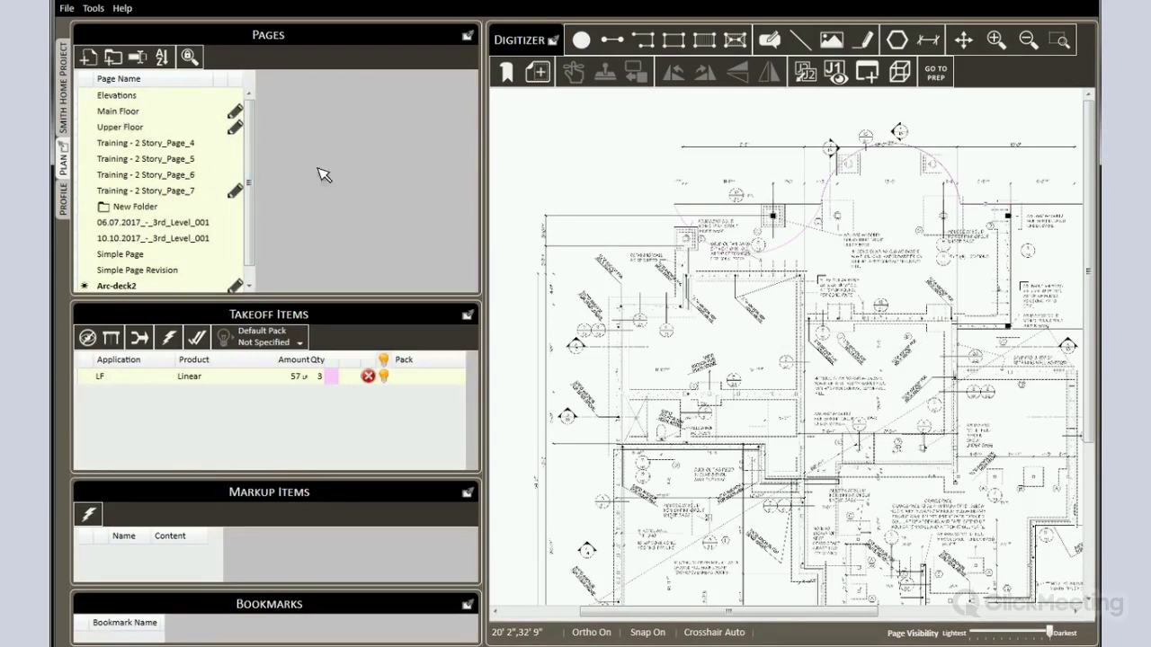
left_click(180, 158)
left_click(120, 97)
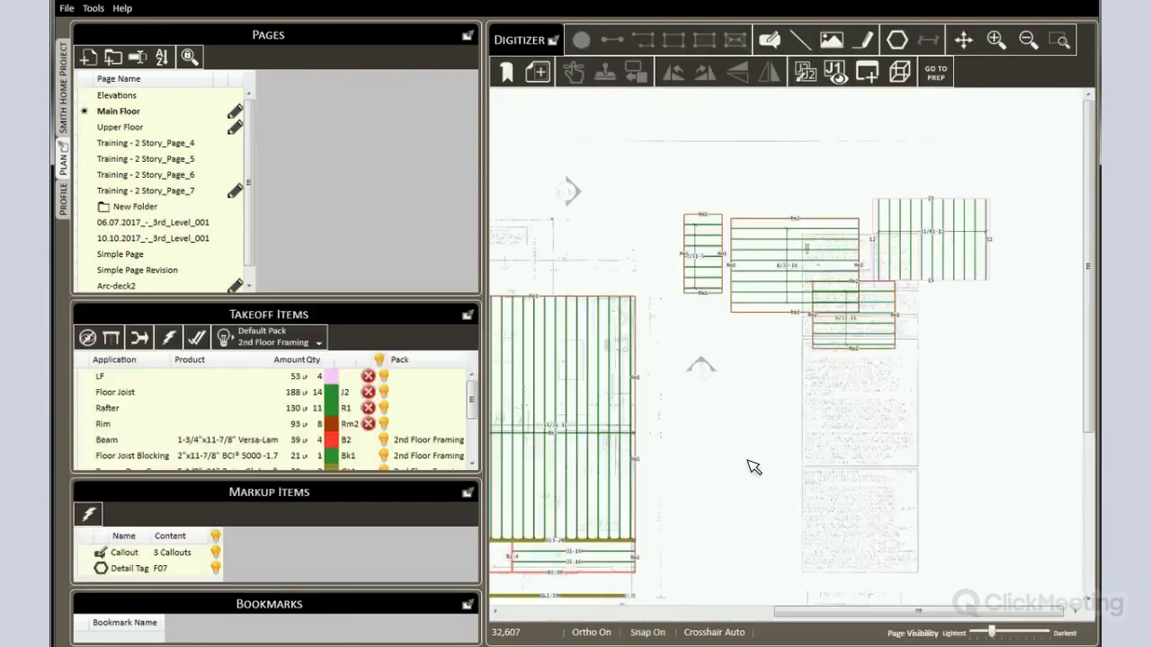
- Extend end A of the vertical B2-4 beam down to meet the near face of the horizontal beam below it
scroll(743, 257, "up", 5)
scroll(743, 257, "up", 2)
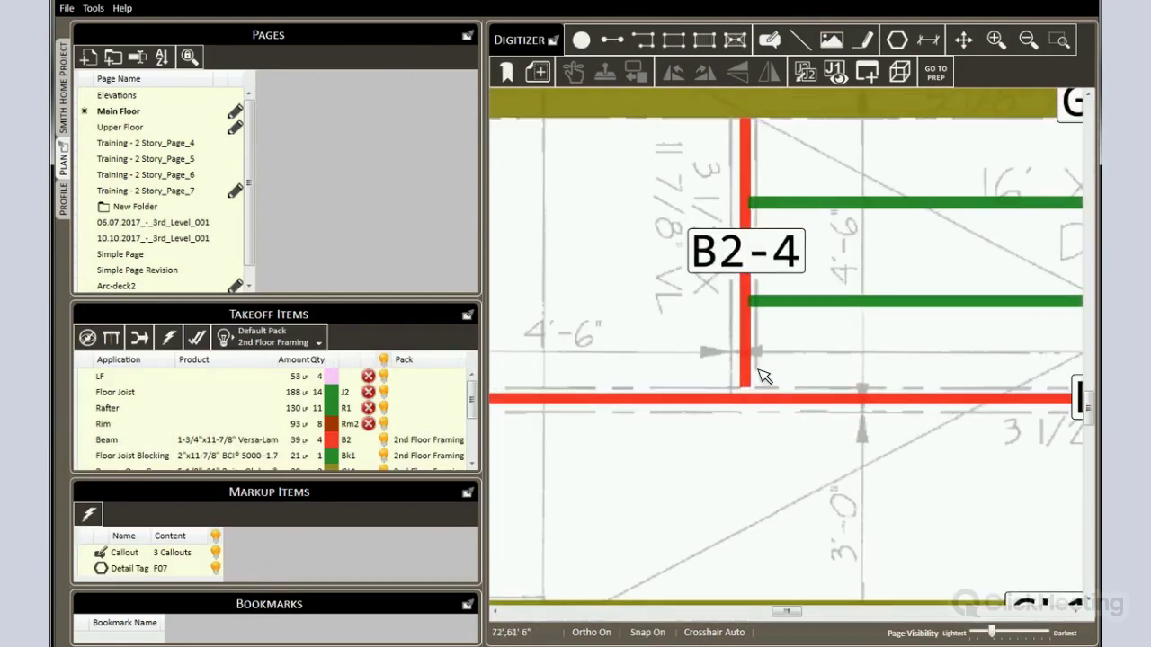
left_click(752, 361)
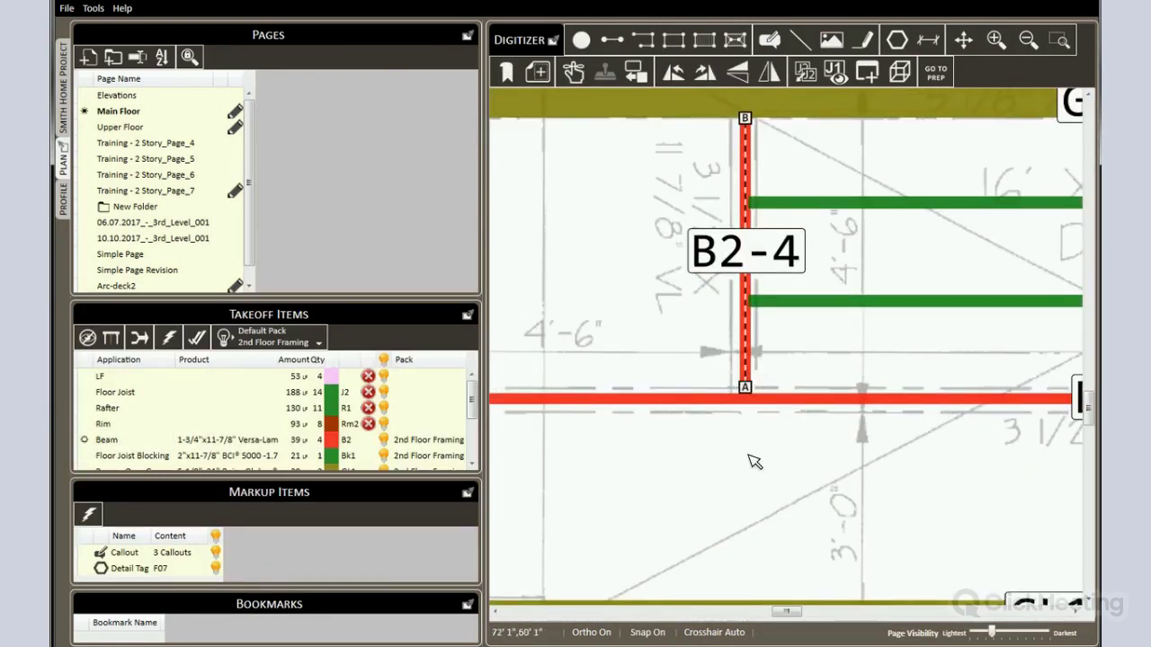
left_click(754, 521)
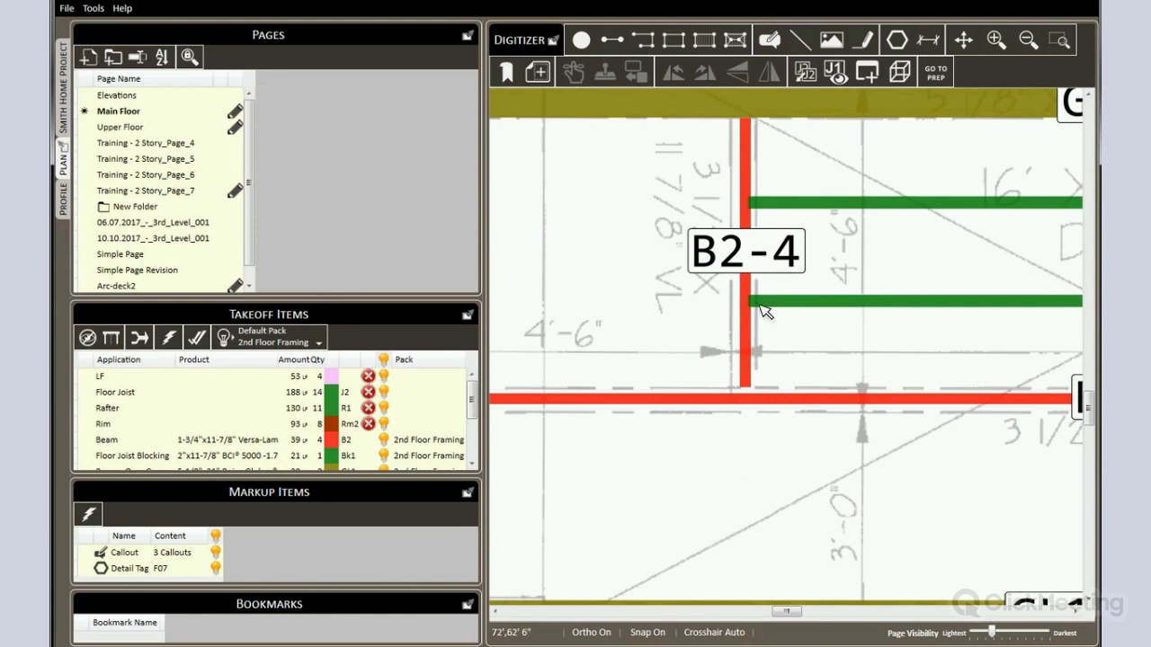
scroll(758, 352, "up", 2)
left_click(750, 345)
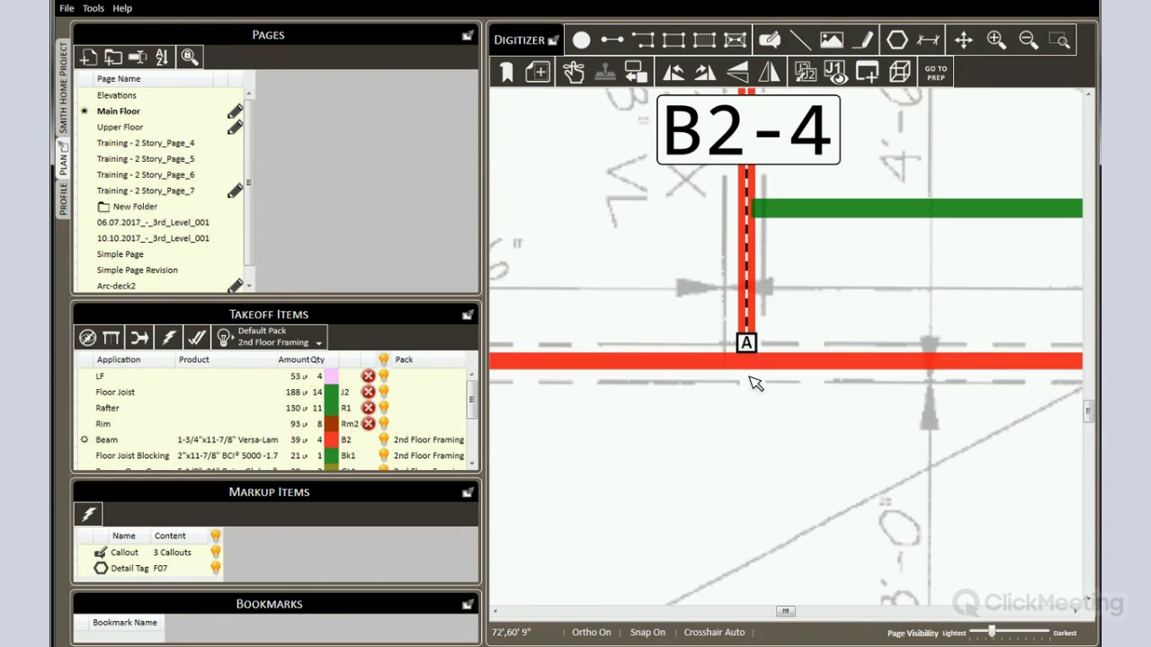
left_click(758, 424)
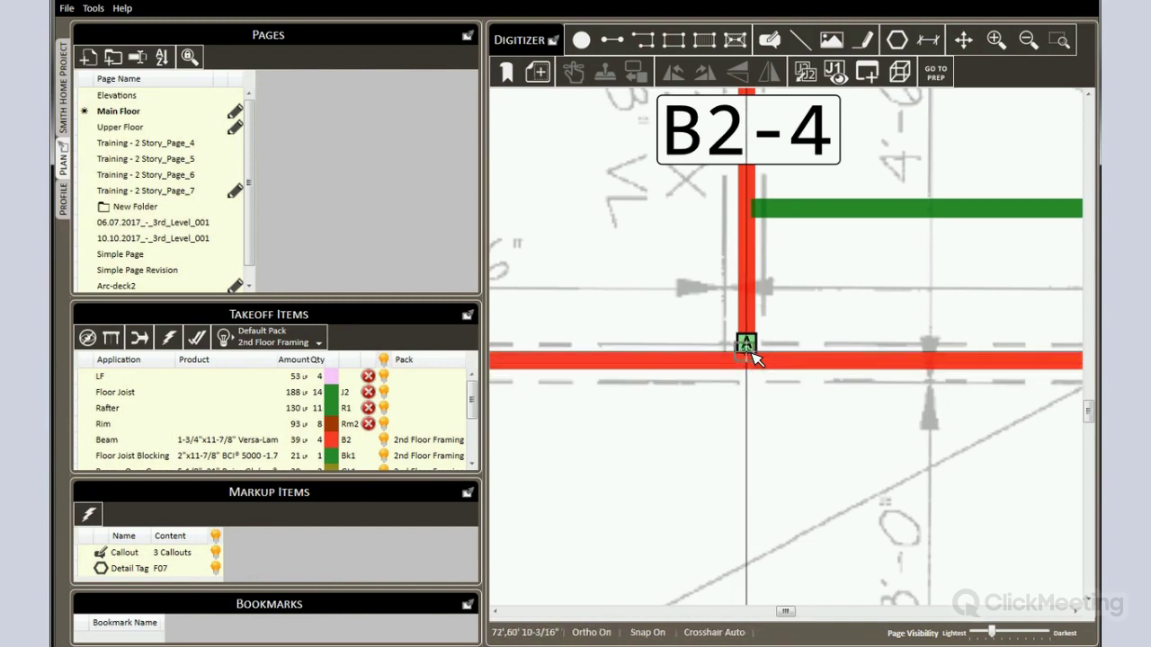
left_click(761, 478)
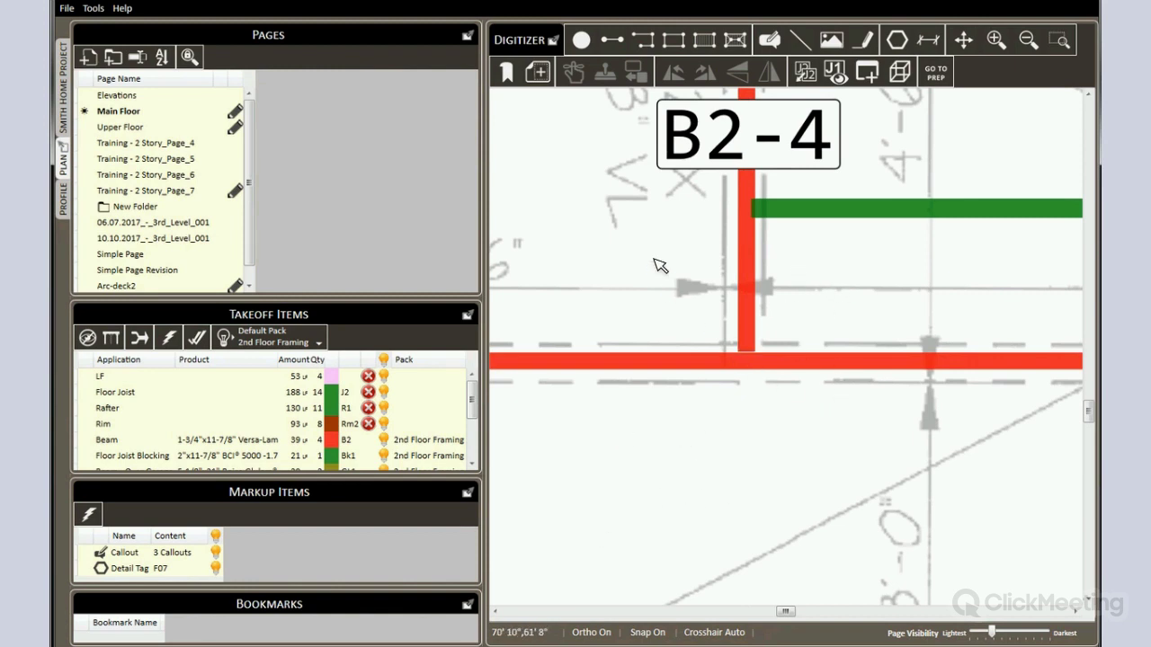
- Stretch the den's floor section by moving both of its lower corners straight down to just above the 6x8 rail
scroll(598, 396, "down", 5)
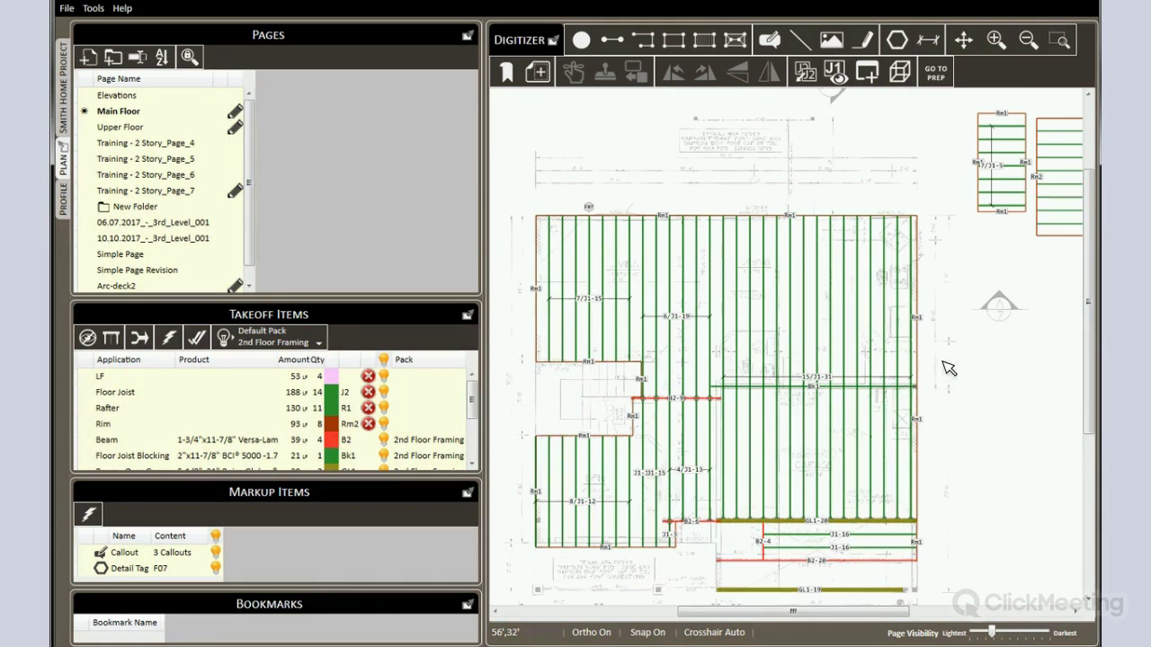
scroll(948, 368, "up", 3)
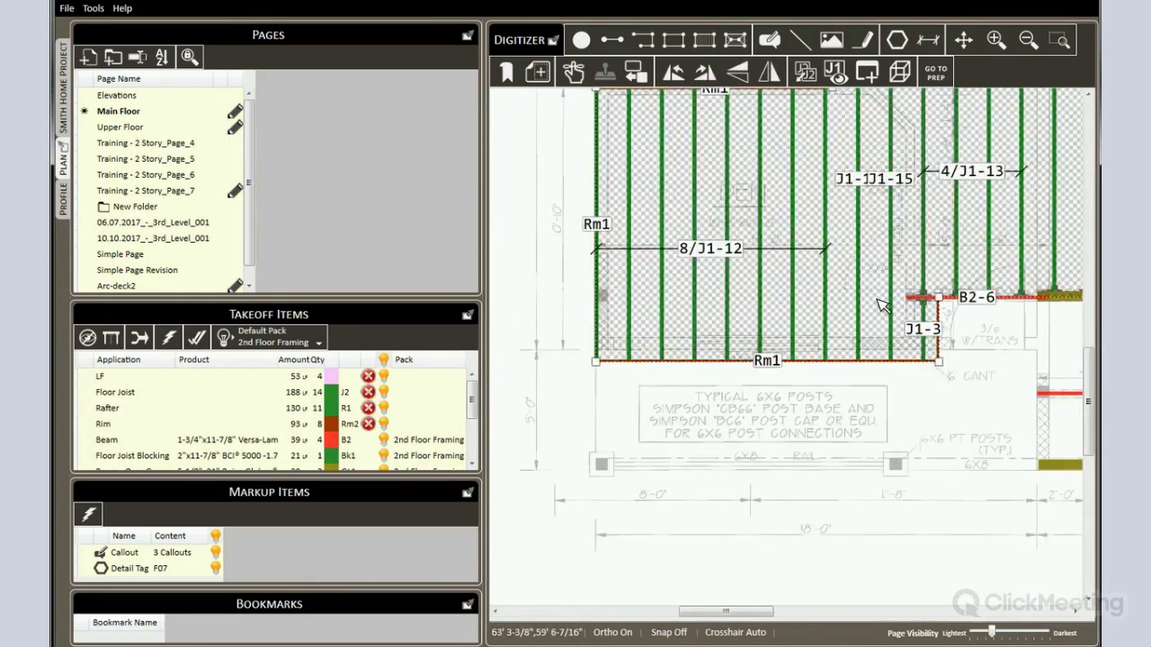
left_click(604, 369)
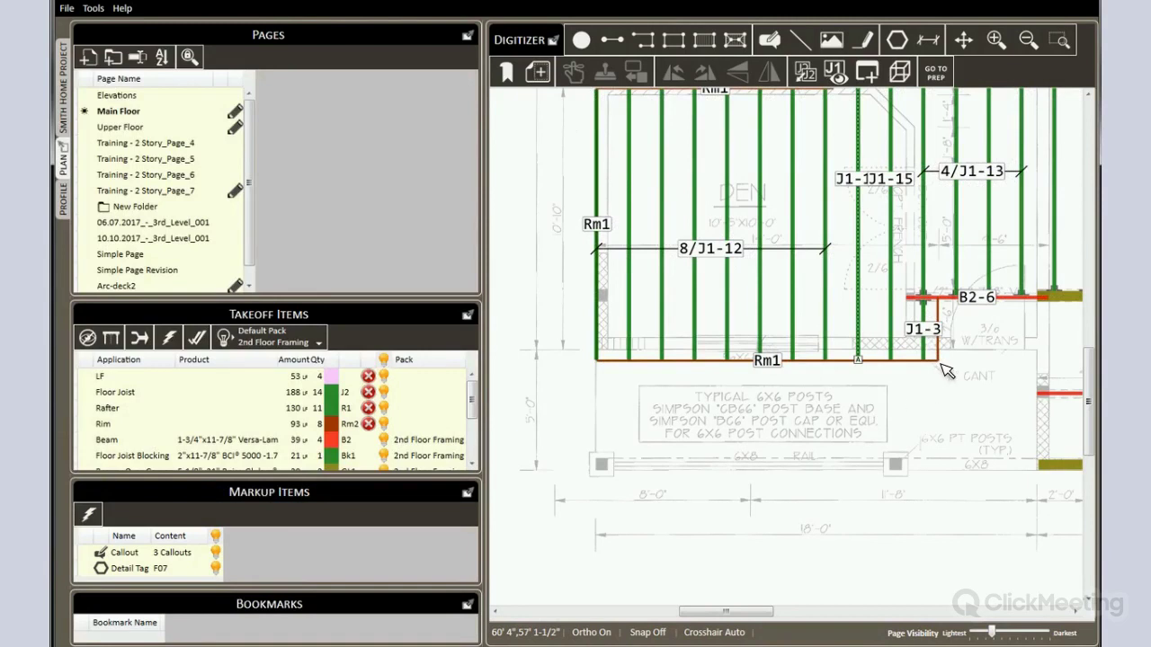
left_click(933, 428)
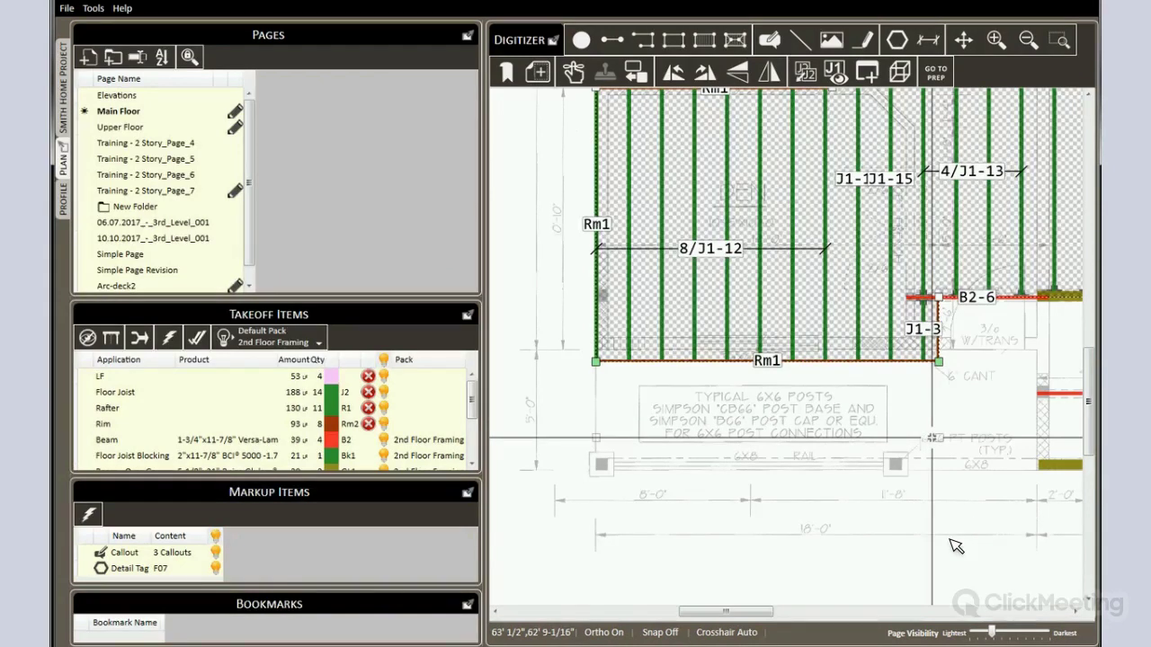
left_click(932, 438)
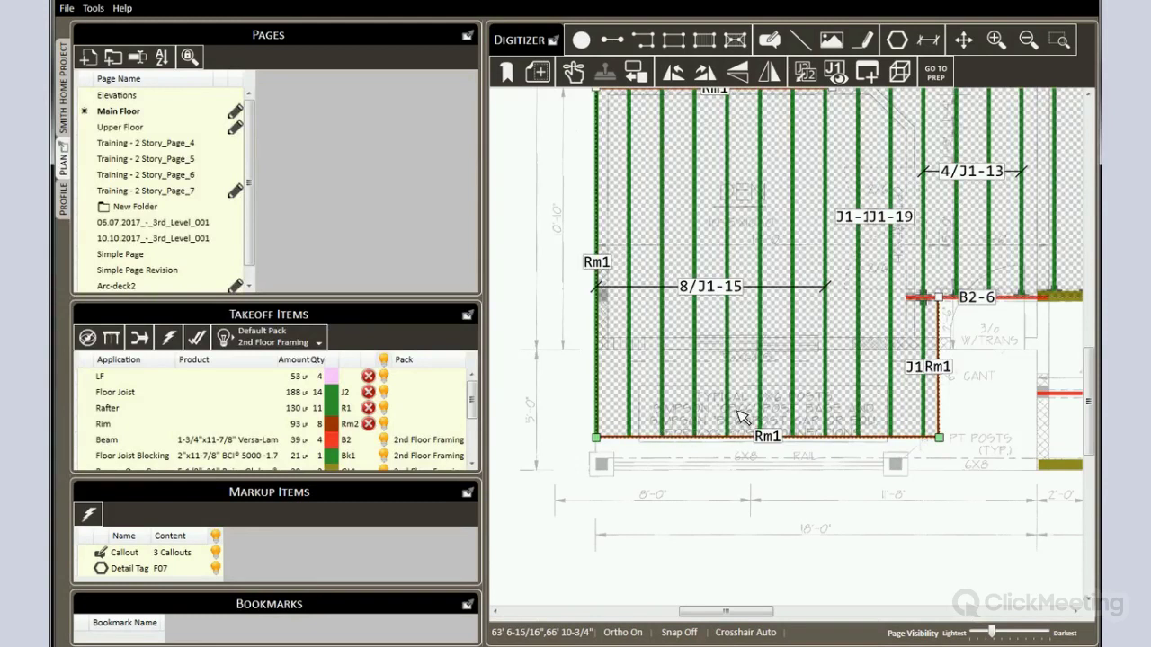
- Delete the four sample floor and roof containers in the area beside the house plan
scroll(913, 391, "down", 5)
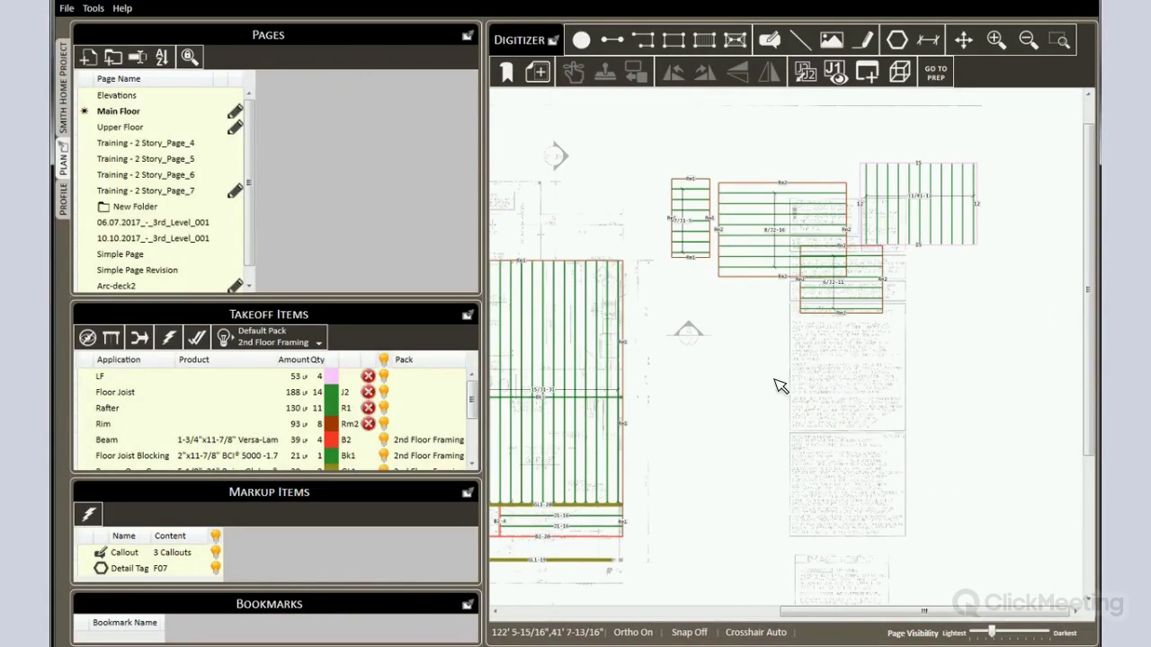
scroll(672, 148, "up", 1)
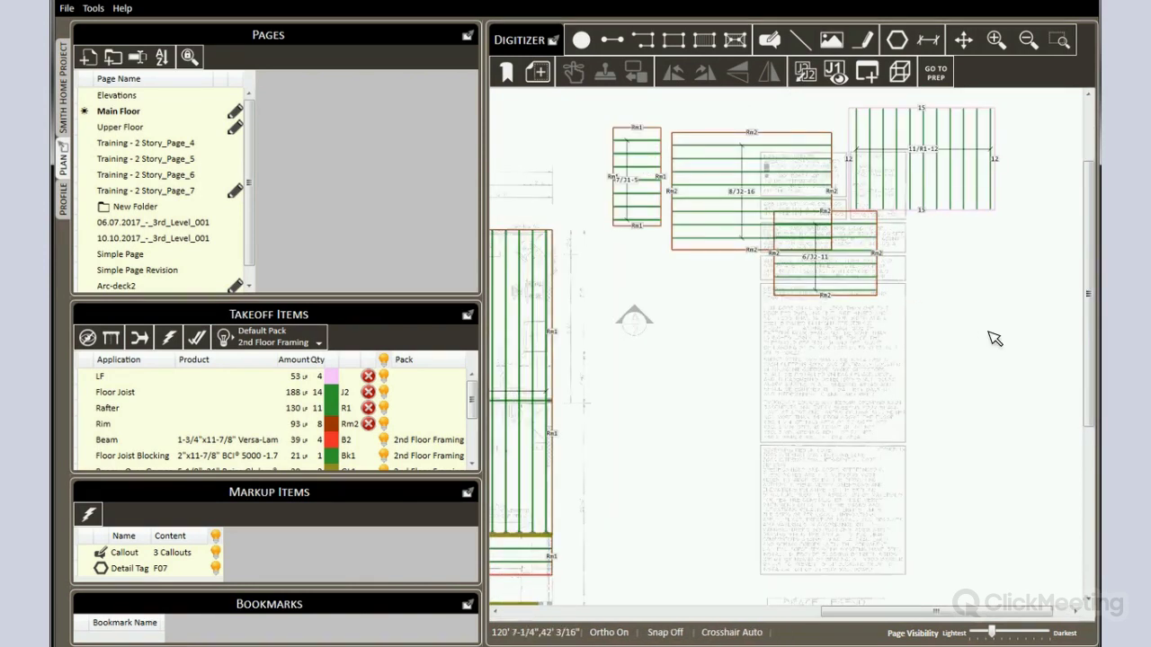
scroll(995, 339, "down", 2)
mouse_move(995, 339)
left_mouse_down()
mouse_move(665, 449)
mouse_move(591, 492)
left_mouse_up()
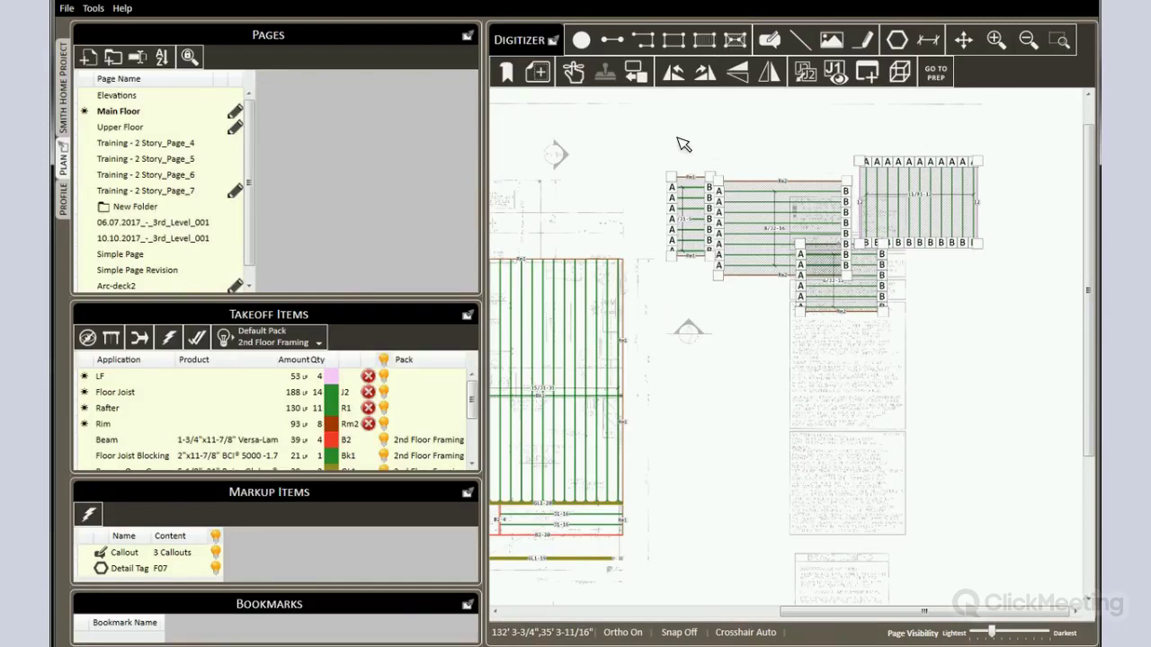
key("Delete")
key("y")
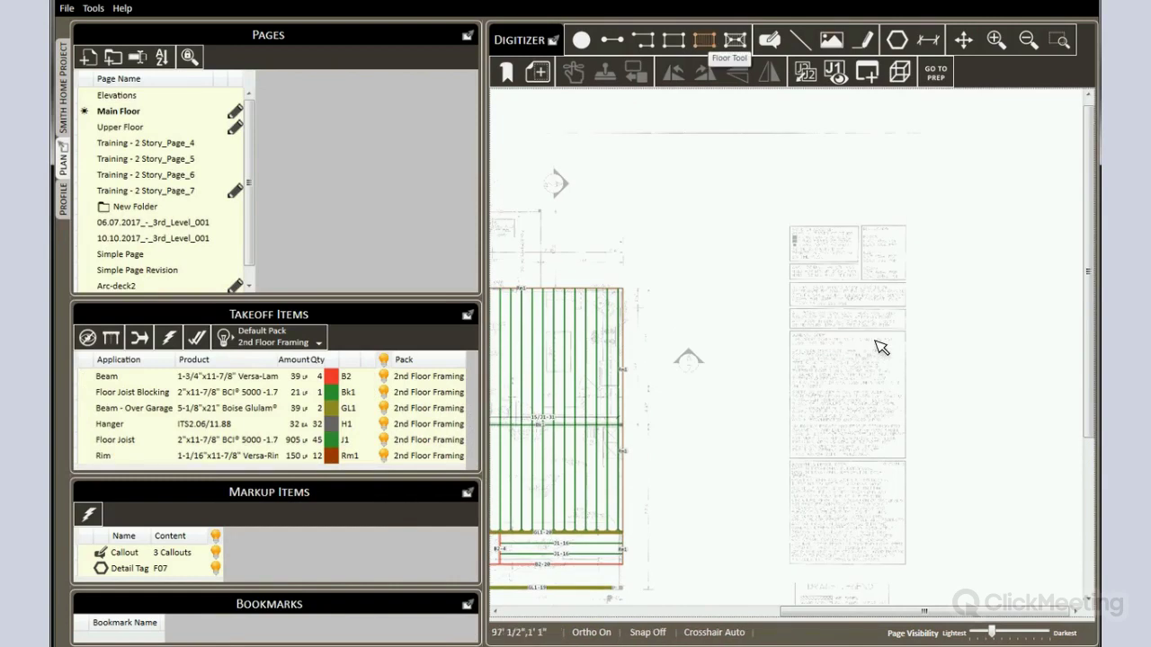
- Draw a four-cornered floor container with joists about 14' long in the blank area above the plan notes
scroll(713, 181, "up", 3)
left_click(681, 340)
left_click(680, 136)
left_click(844, 136)
left_click(844, 352)
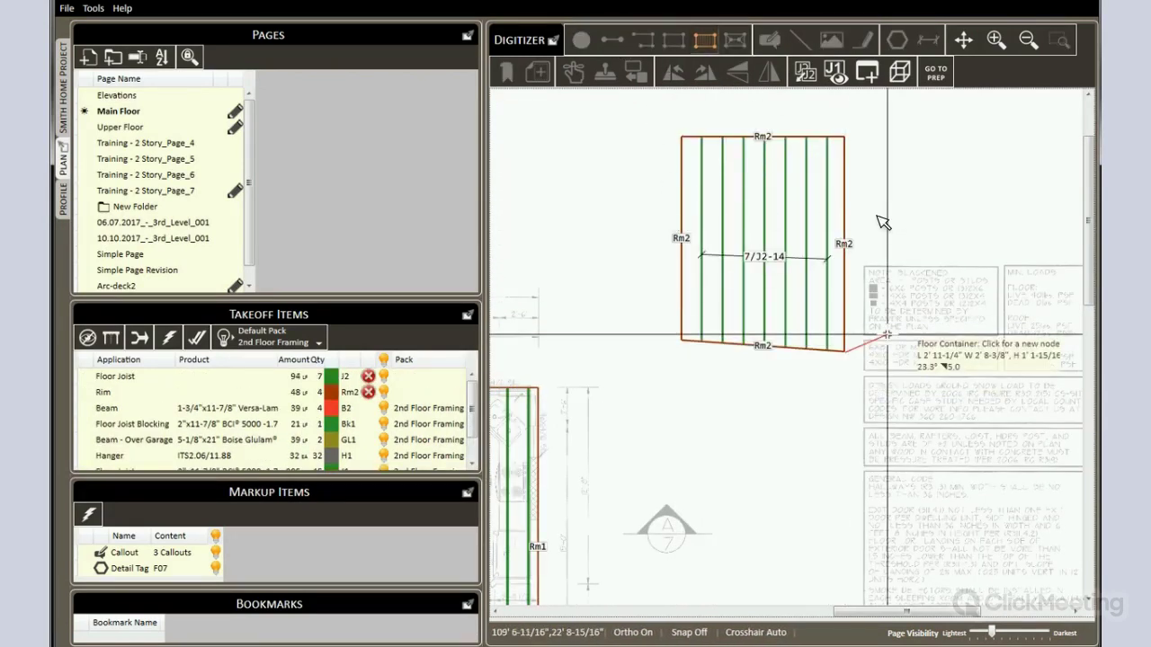
key("Escape")
- Draw a horizontal linear segment about 13' long across the new floor container, extending slightly past both sides
key("s")
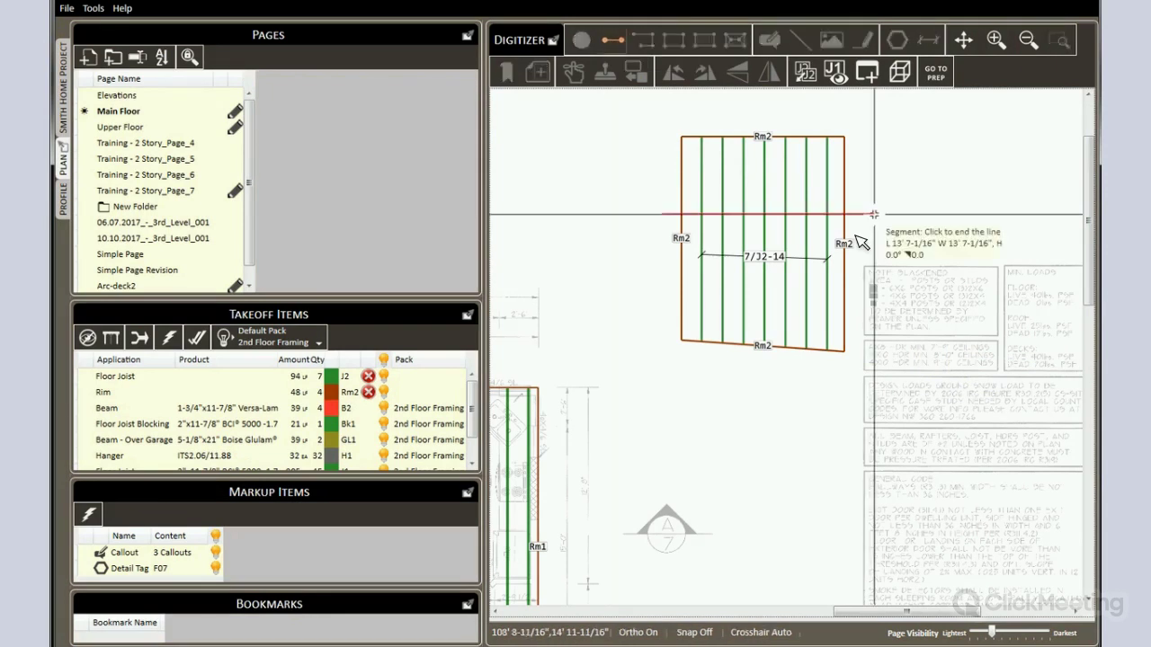
left_click(868, 237)
left_click(858, 241)
key("Escape")
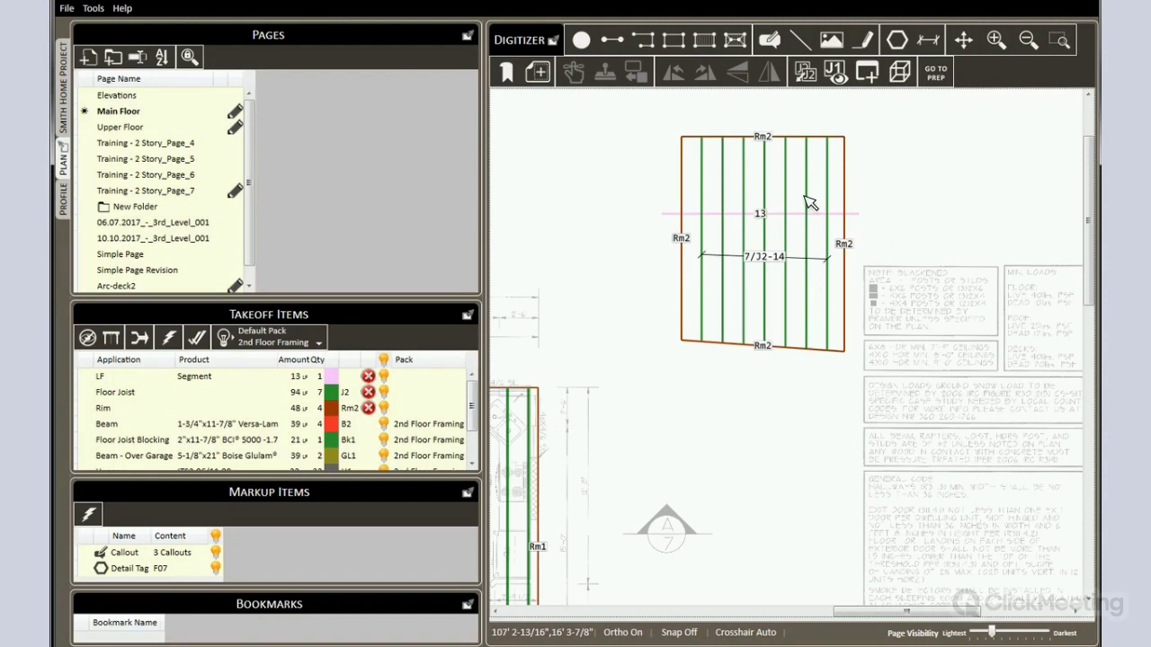
- Change the application of the horizontal segment across the floor container from LF to Beam
scroll(787, 245, "up", 1)
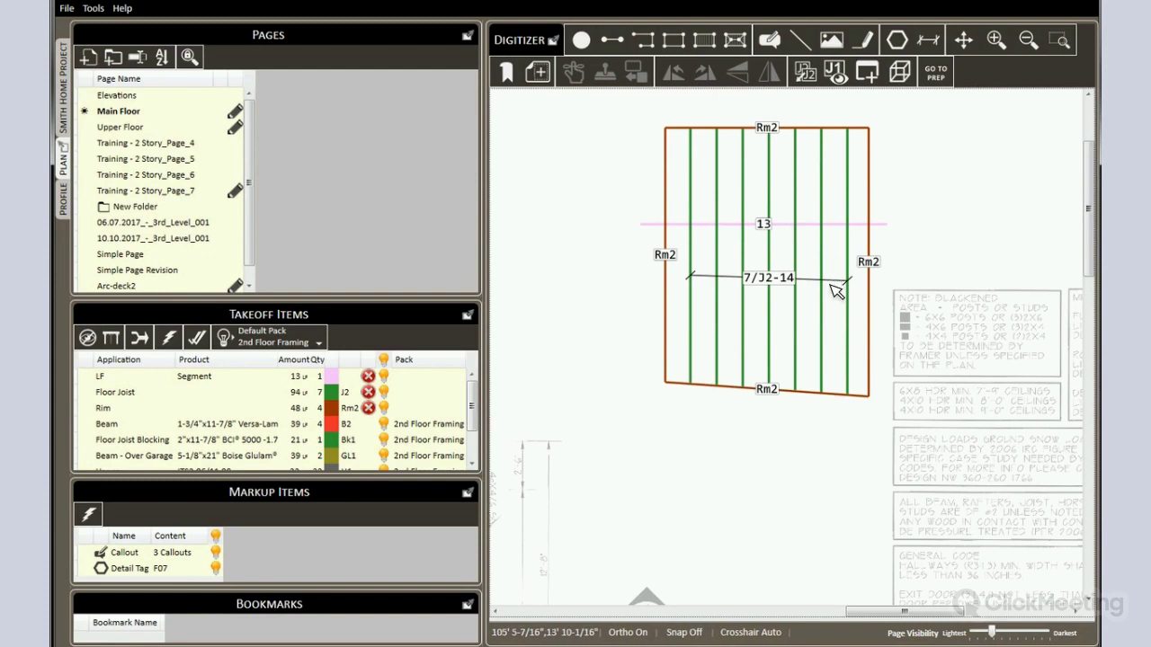
right_click(767, 225)
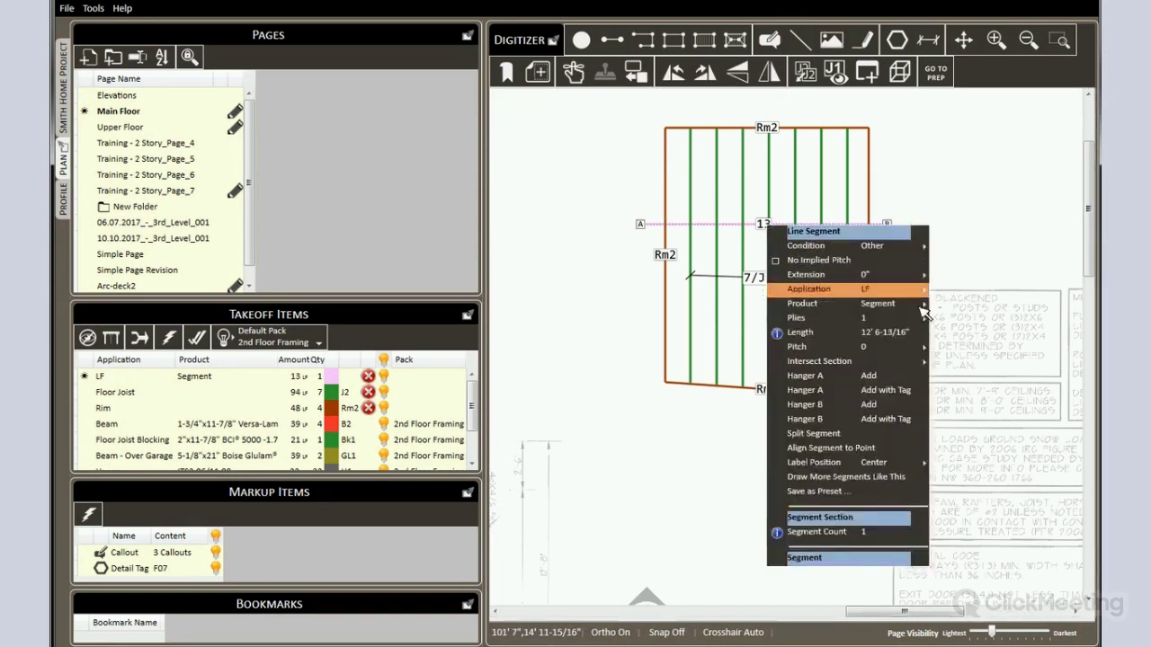
mouse_move(918, 289)
left_click(958, 291)
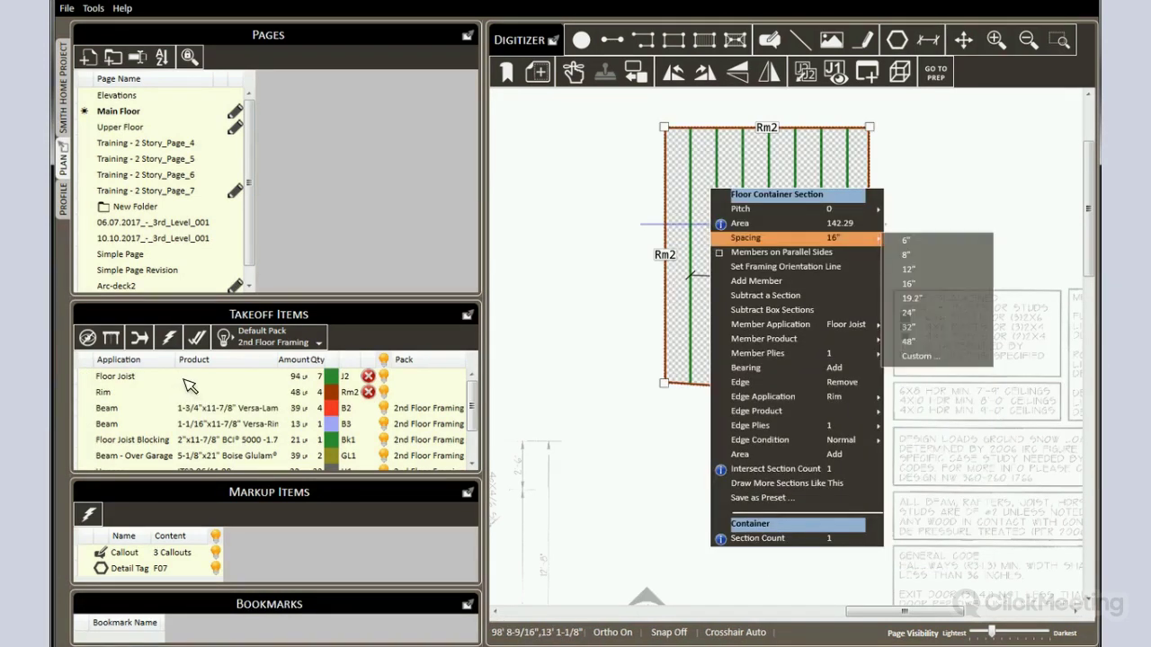
- Assign the 2"x11-7/8" BCI 5000 -1.7 DF product to the Floor Joist takeoff item that has none
left_click(220, 383)
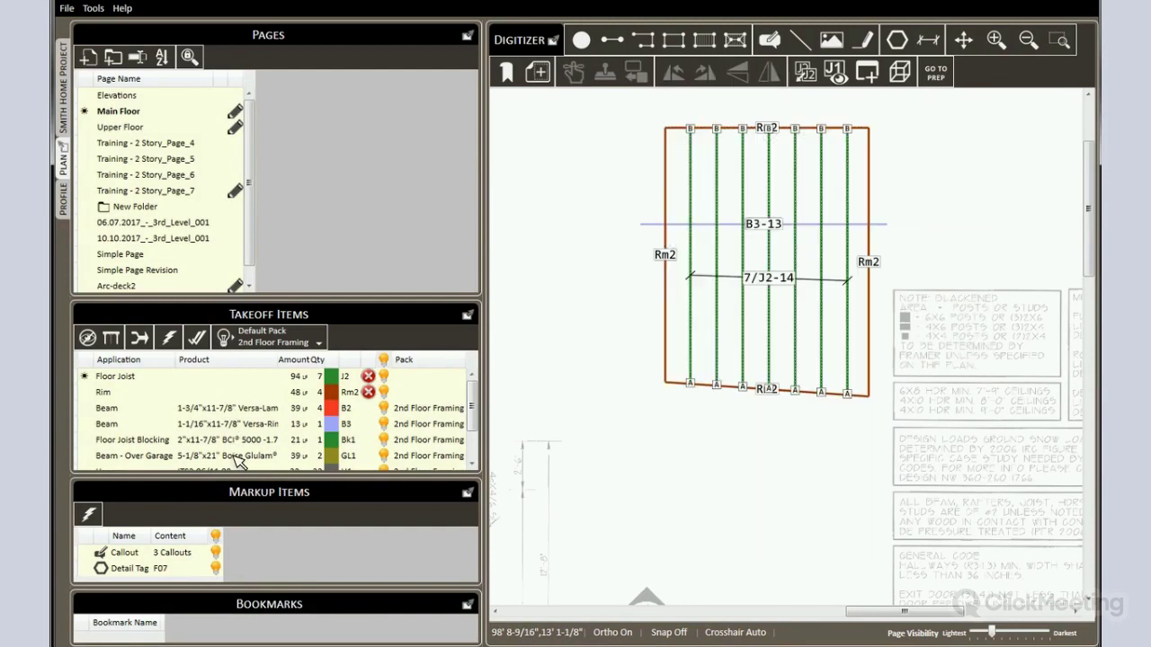
right_click(221, 383)
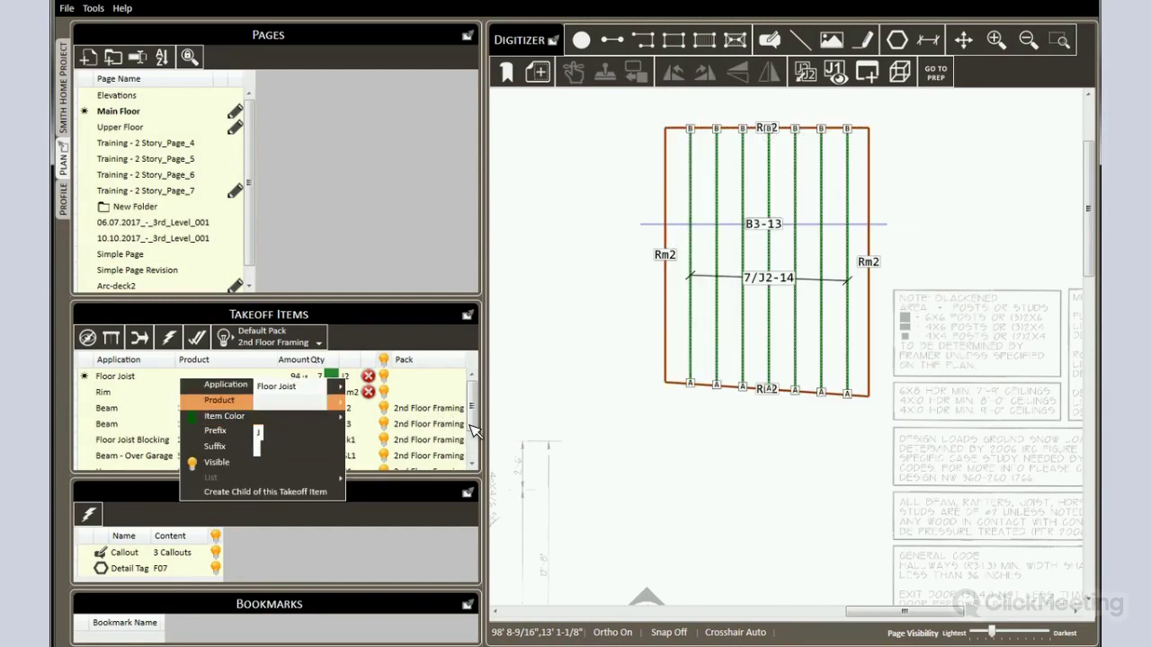
key("Right")
key("Down")
key("Down")
key("Down")
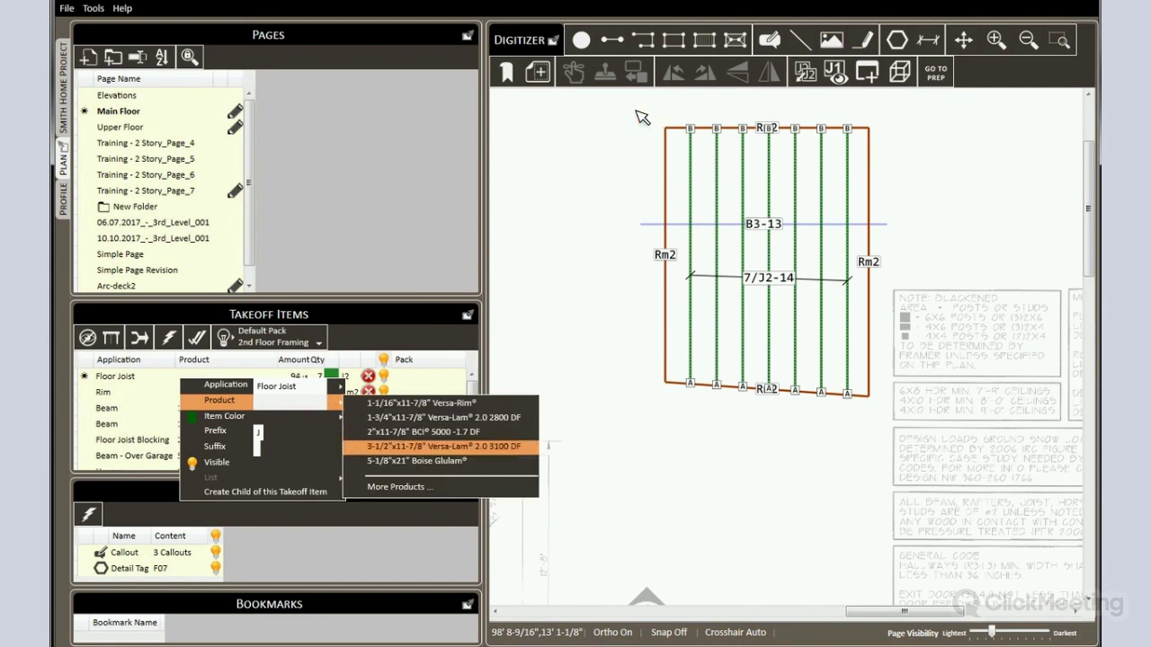
key("Up")
key("Up")
key("Down")
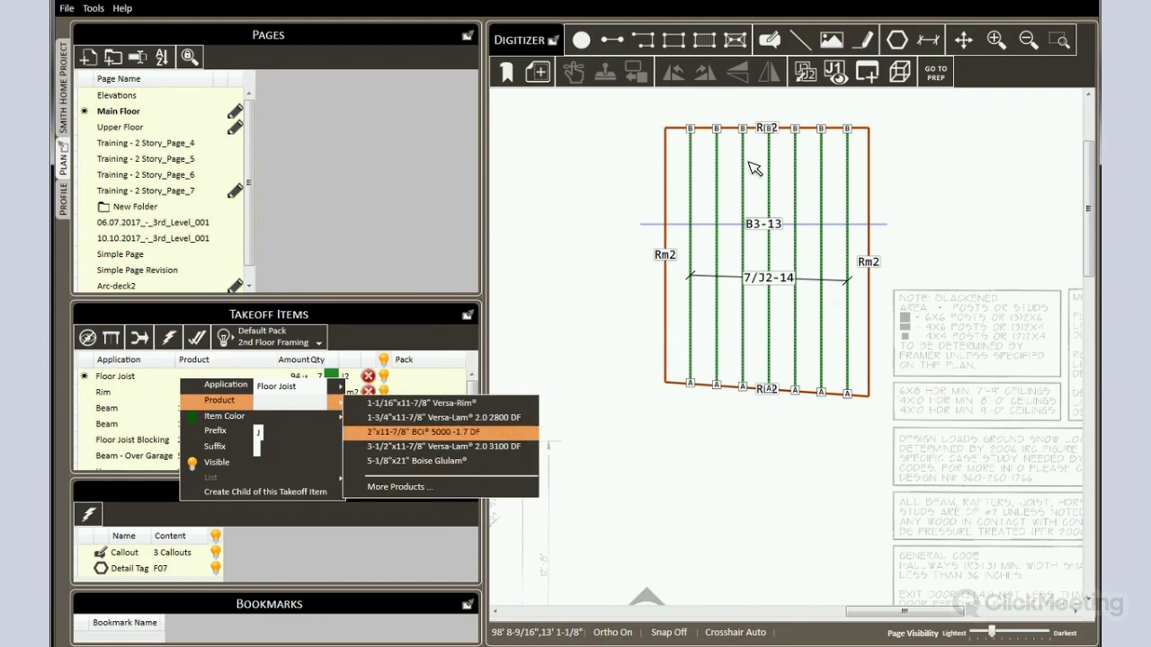
key("Return")
- Assign the 1-1/16"x11-7/8" Versa-Rim product to the Rim takeoff item that has none
left_click_drag(899, 406, 899, 407)
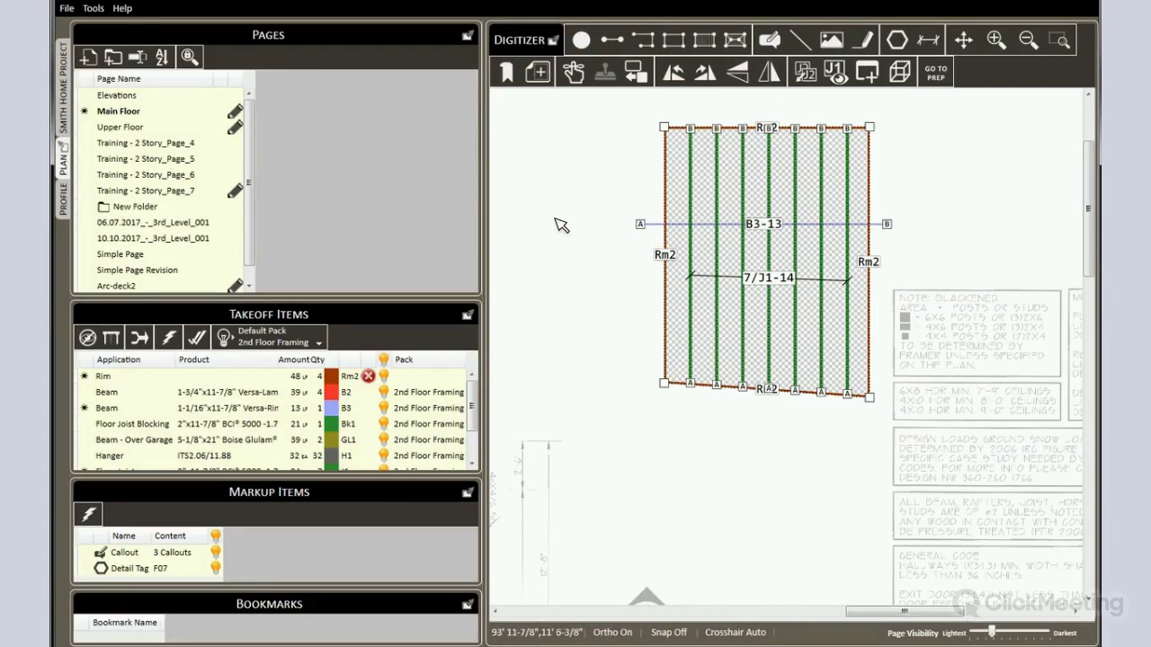
key("Escape")
right_click(207, 378)
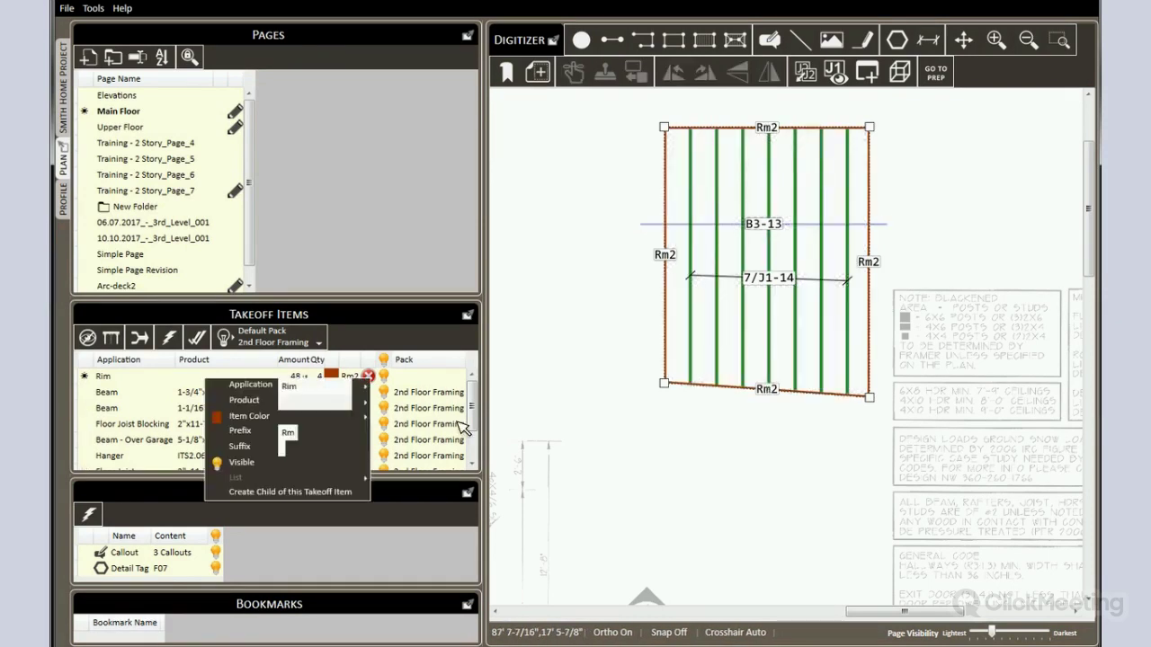
mouse_move(355, 400)
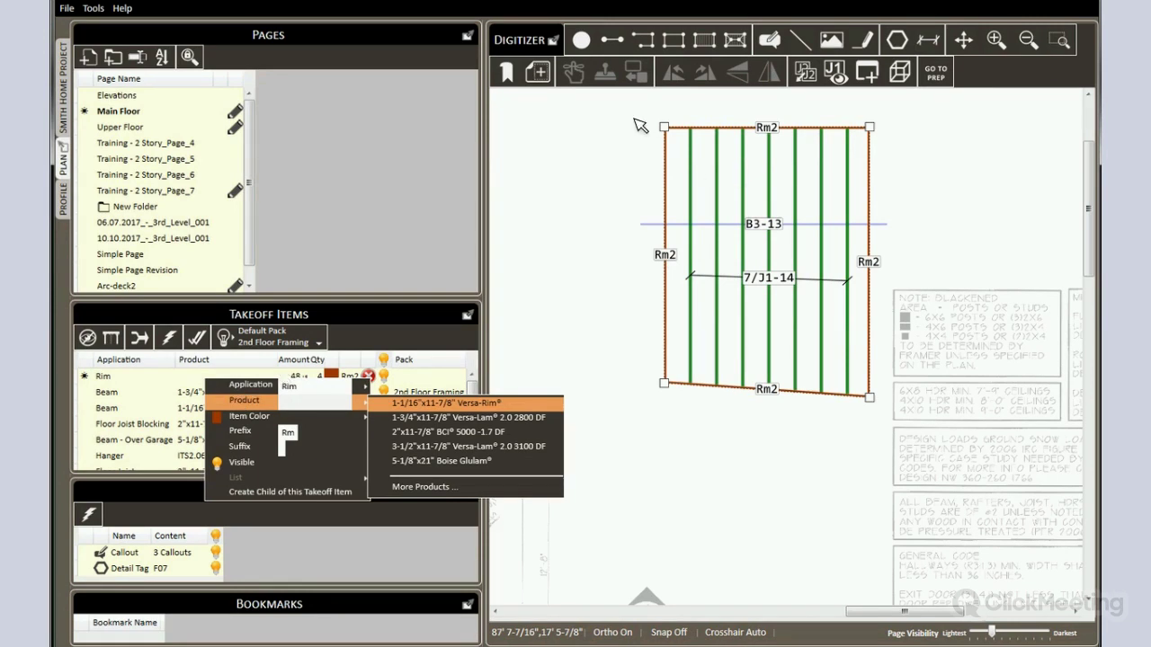
left_click(591, 189)
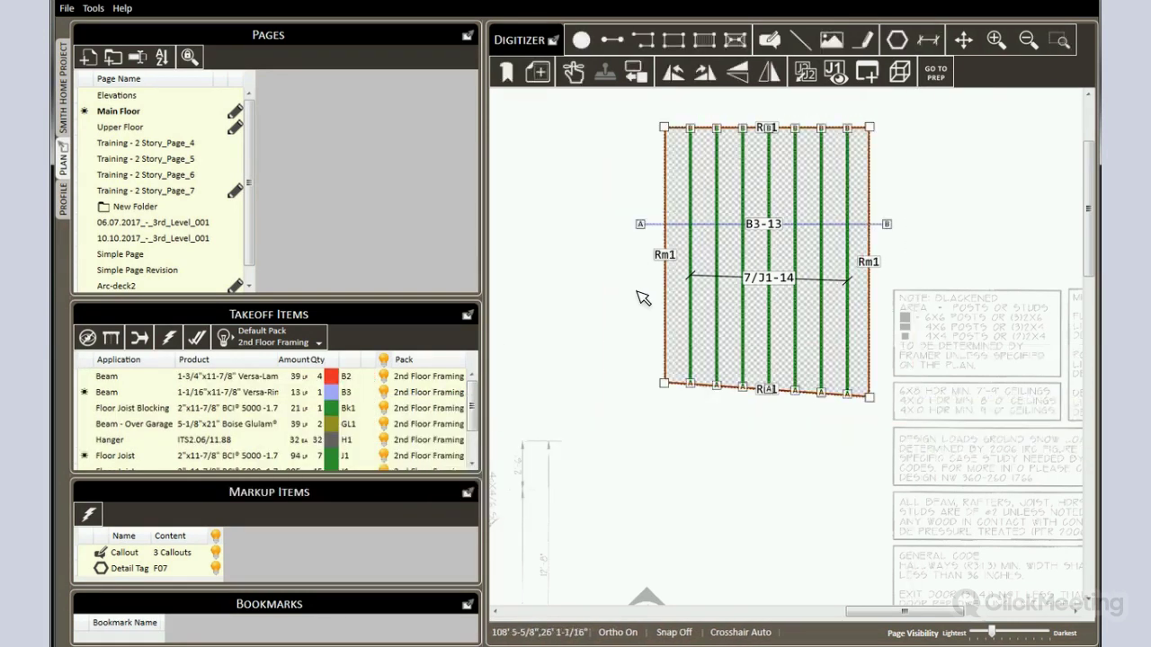
- Move the selected floor container and beam segment to the 2nd Floor Framing pack of the -List- list
right_click(731, 295)
key("Down")
key("Down")
key("Down")
key("Down")
key("Down")
key("Down")
key("Down")
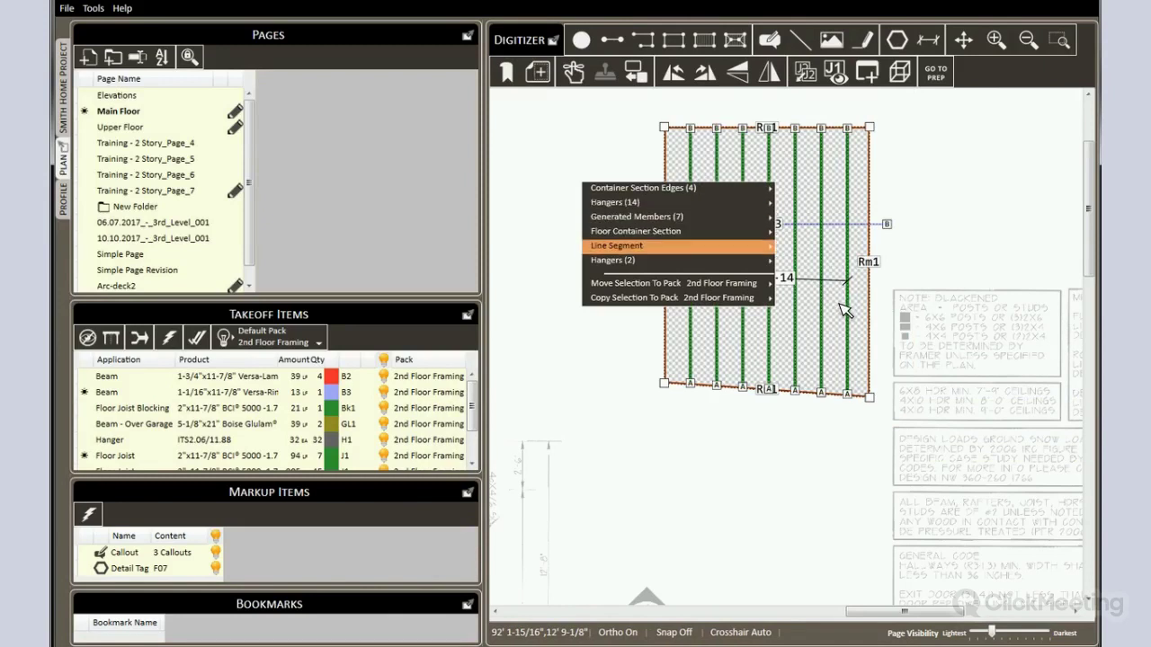
key("Right")
mouse_move(845, 300)
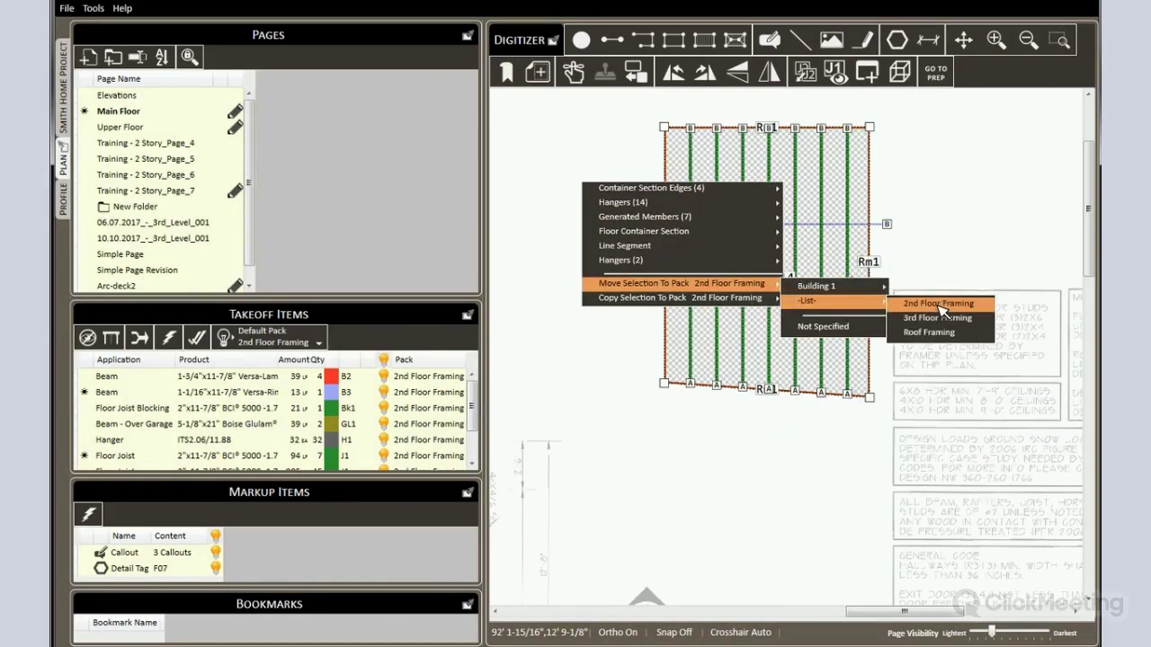
left_click(674, 351)
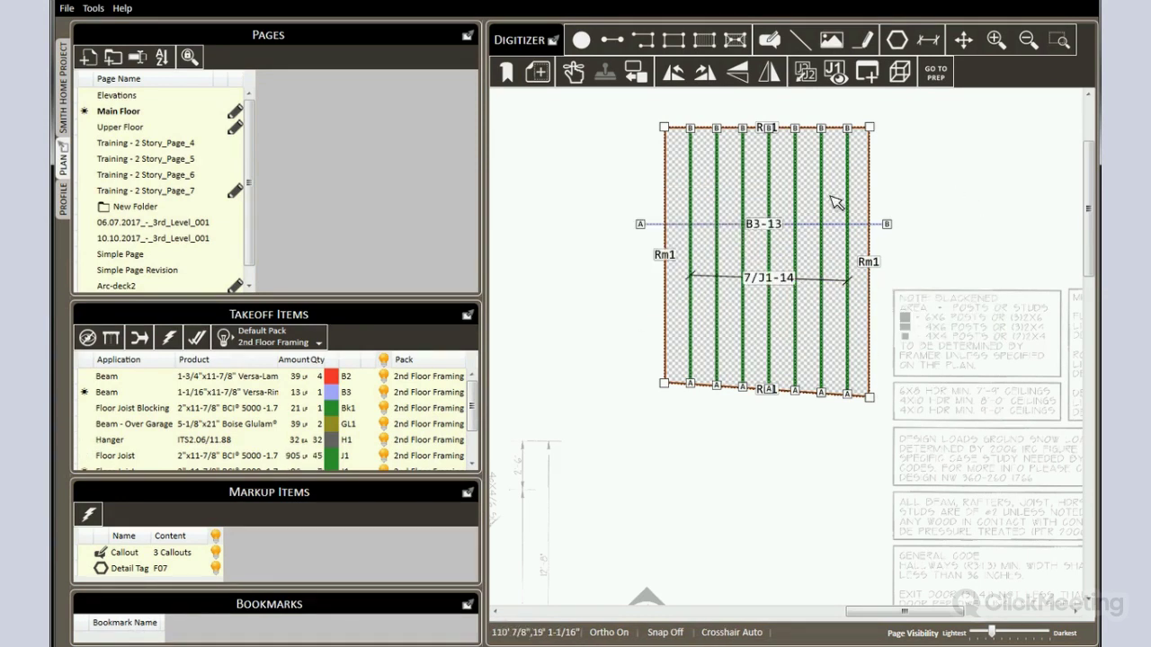
- In the project's lists, rename the 2nd Floor Framing pack as "2nd Floor Framing - UnitA"
left_click(745, 378)
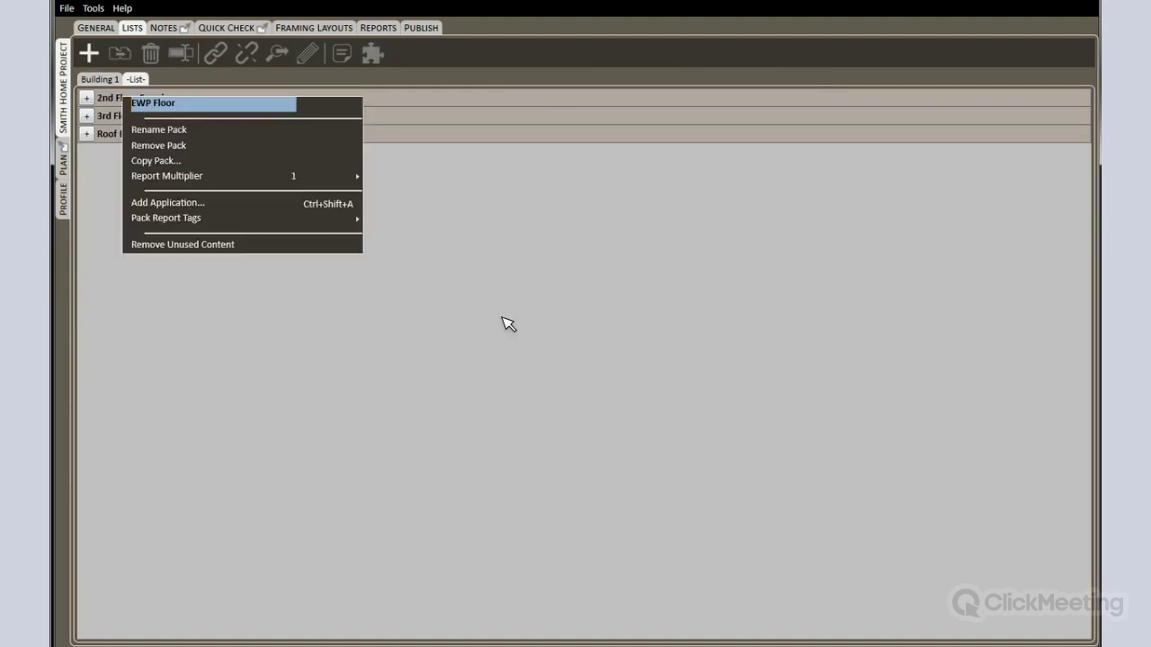
key("Return")
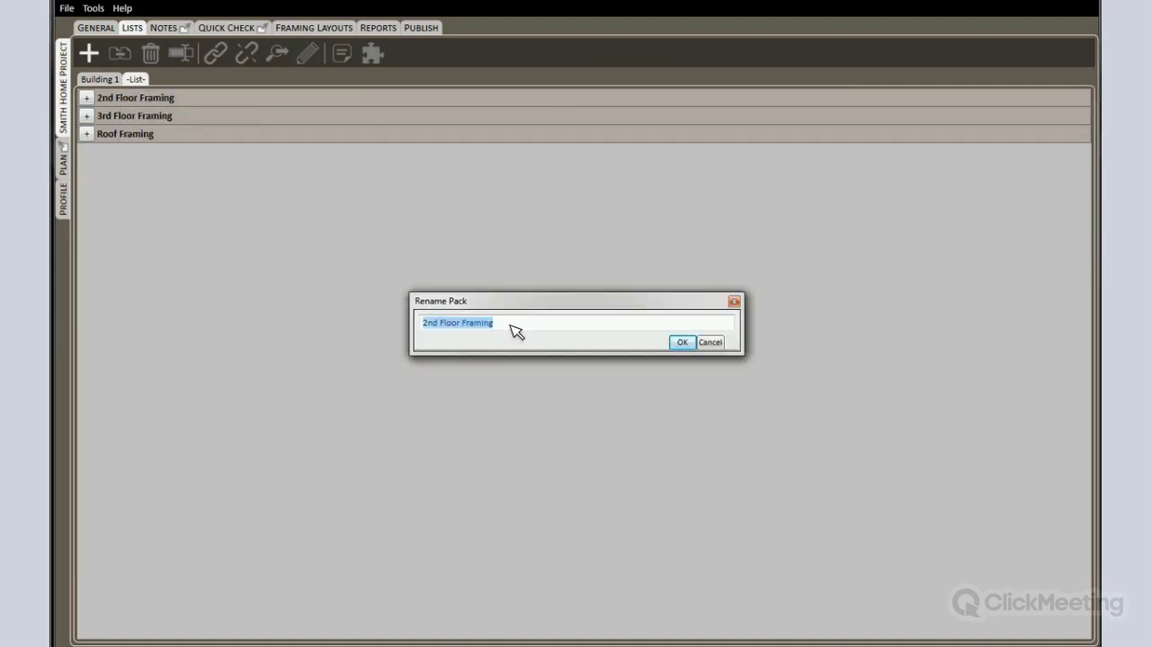
left_click(517, 331)
type("- U")
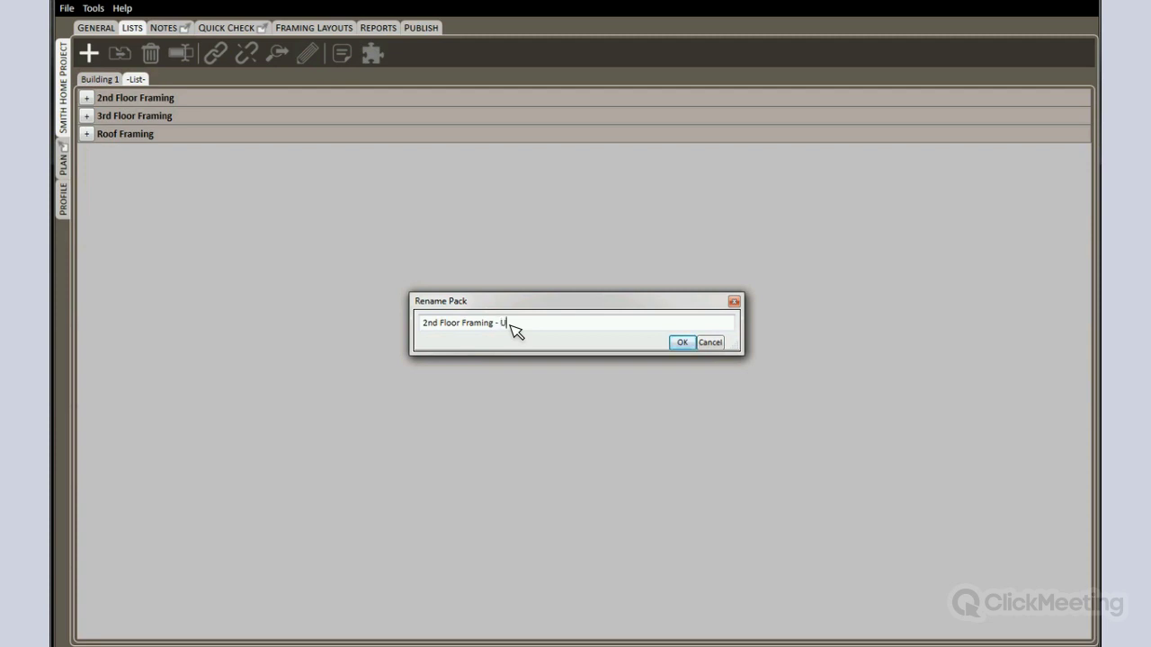
type("nitA")
key("Return")
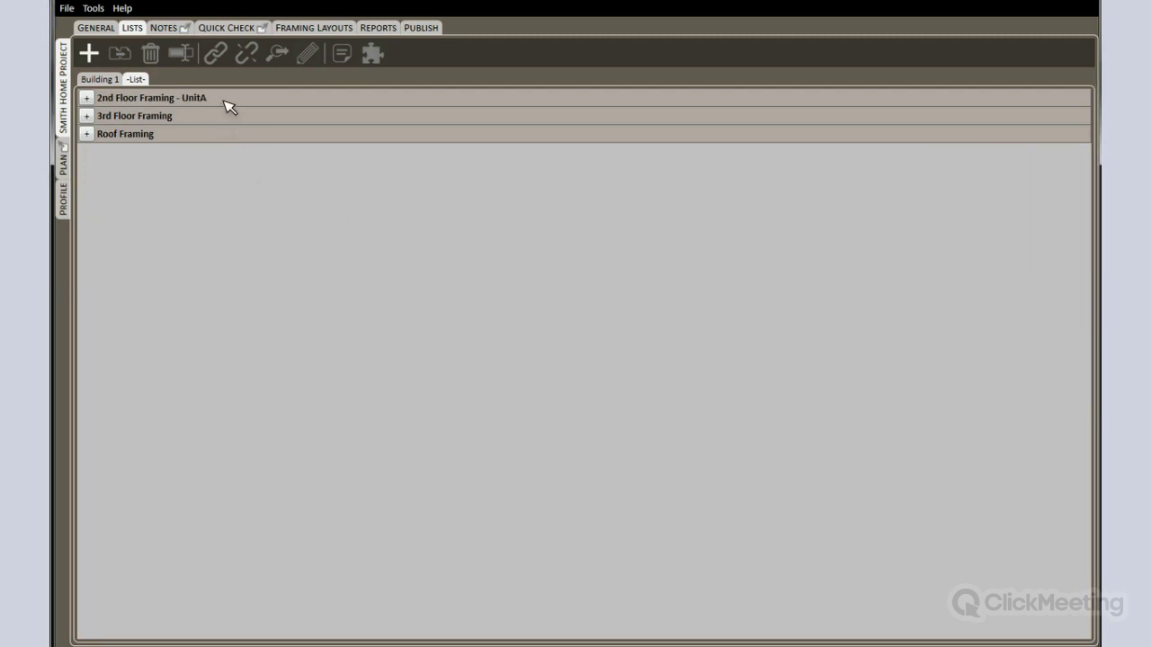
- Set the report multiplier of the 2nd Floor Framing - UnitA pack to 6
right_click(266, 199)
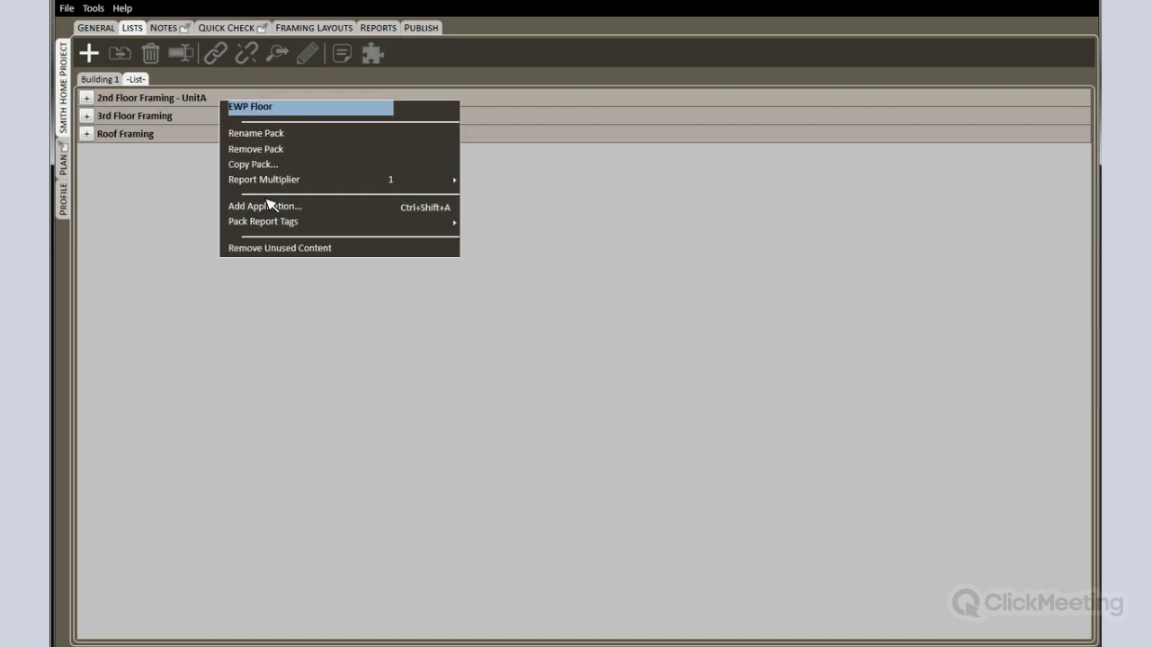
mouse_move(284, 180)
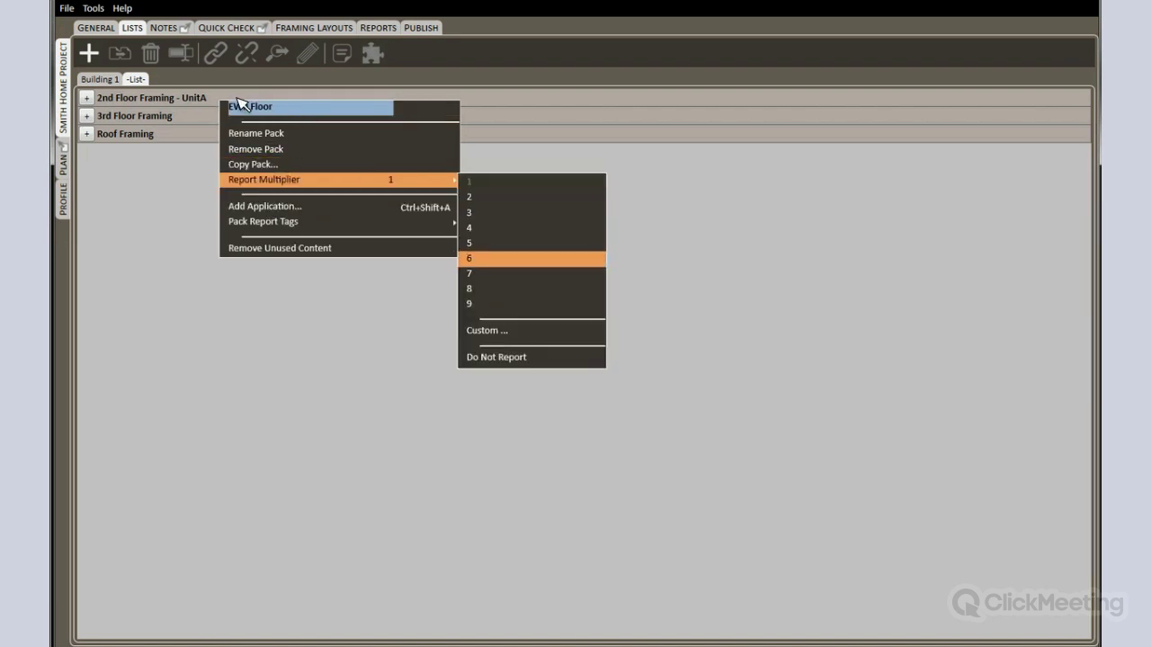
key("Return")
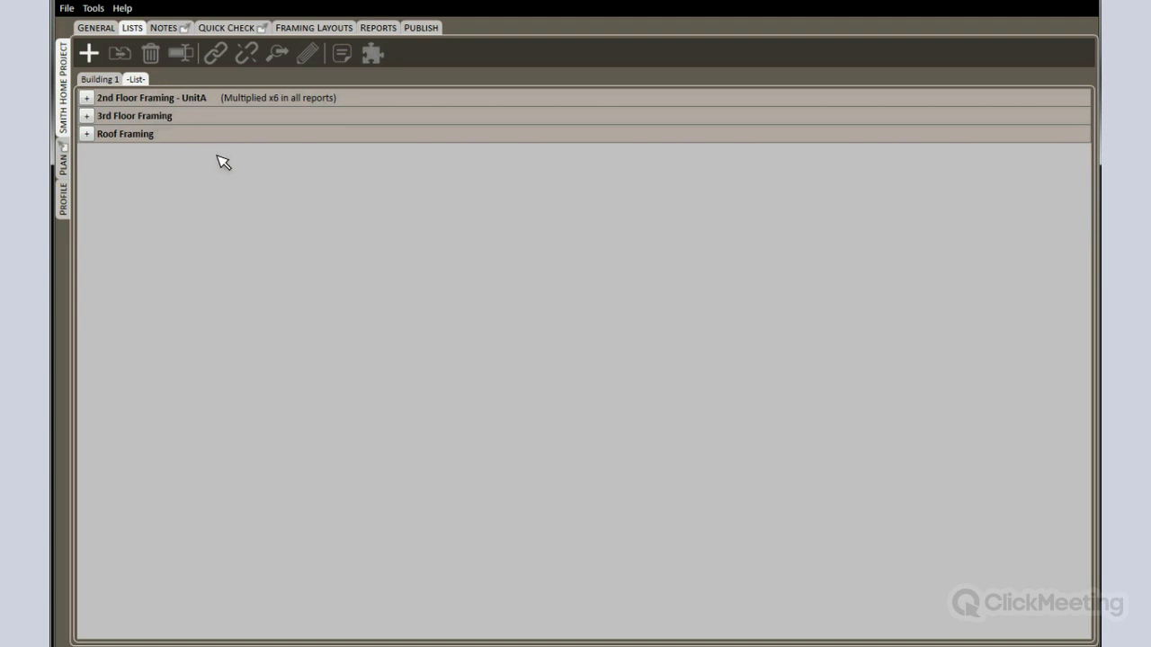
- Rename the 3rd Floor Framing pack of the -List- list as "3rd Floor Framing - UnitA"
key("Menu")
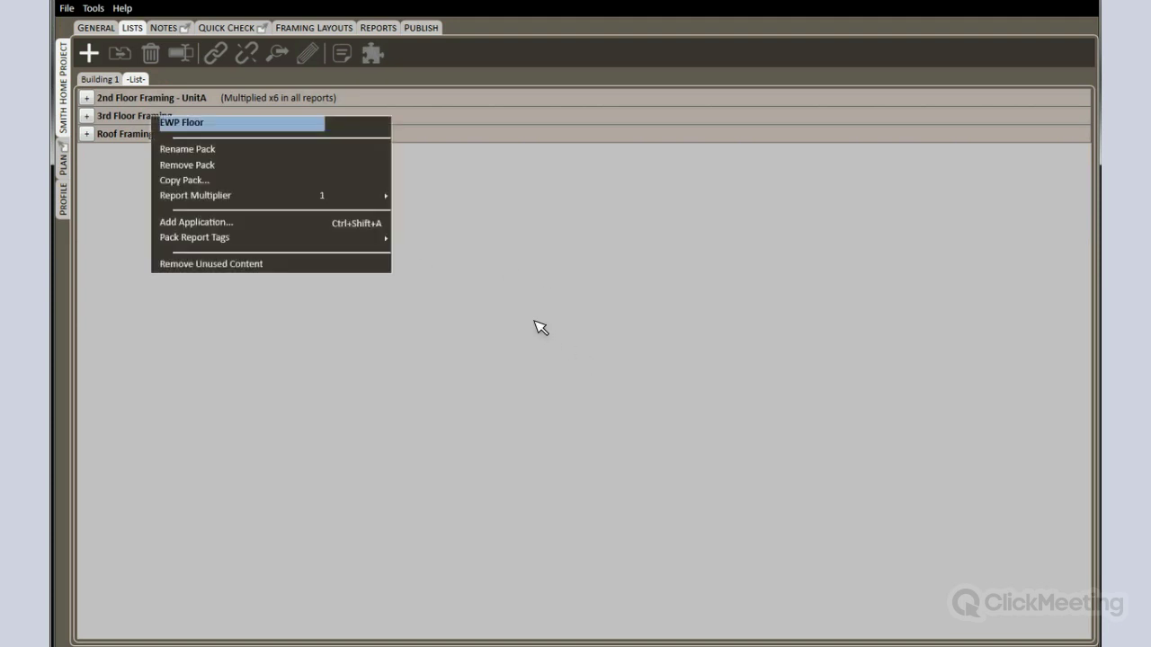
key("Down")
key("Return")
left_click(540, 326)
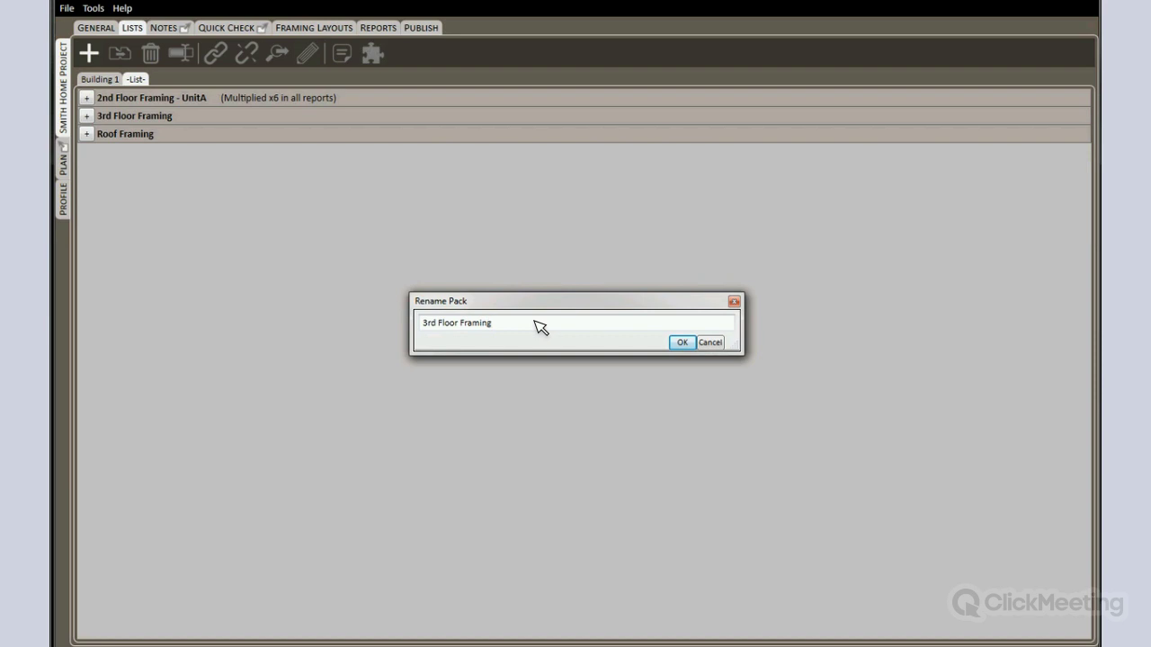
type("- UnitA")
key("Return")
- Set the report multiplier of the 3rd Floor Framing - UnitA pack to 9
key("shift+F10")
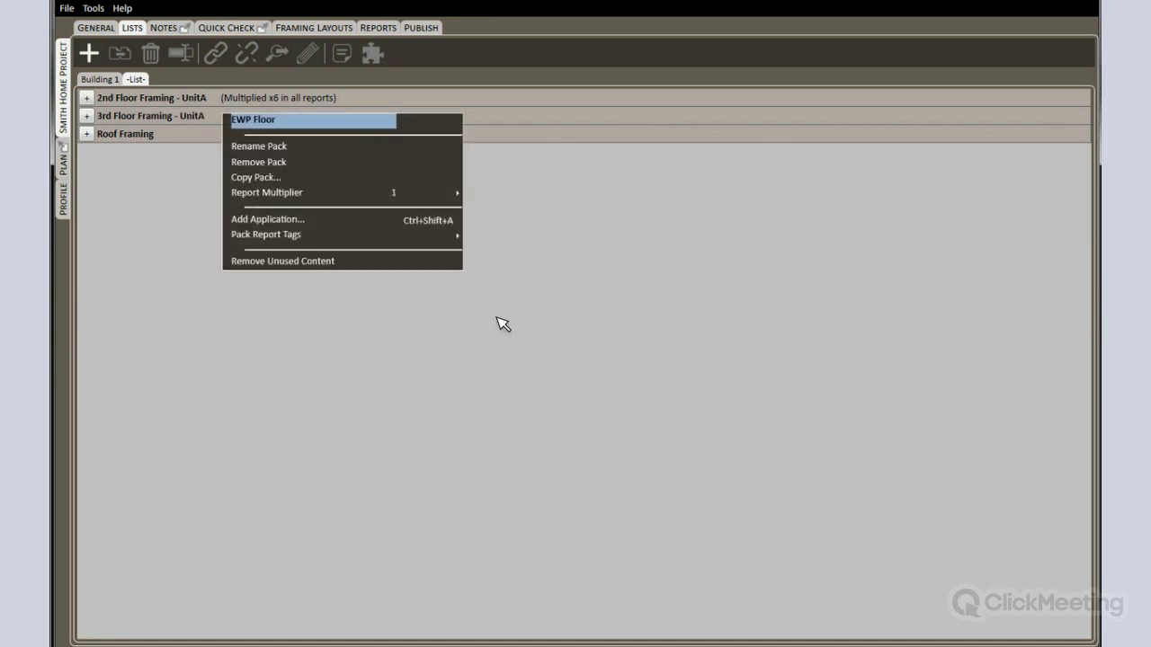
mouse_move(432, 192)
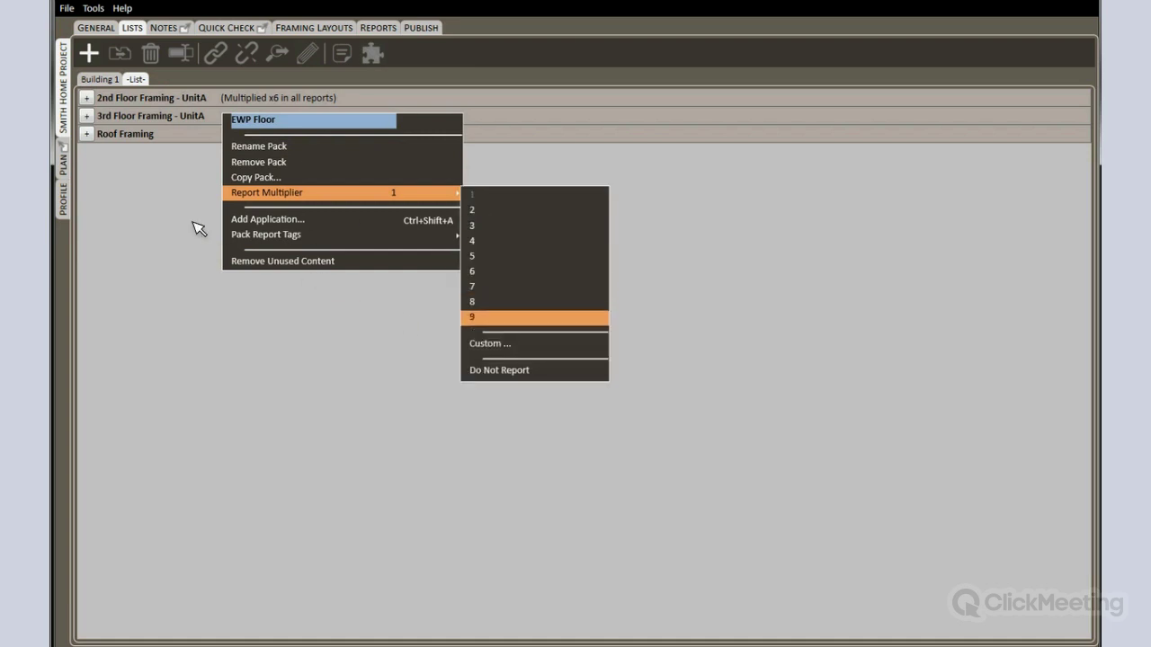
key("Return")
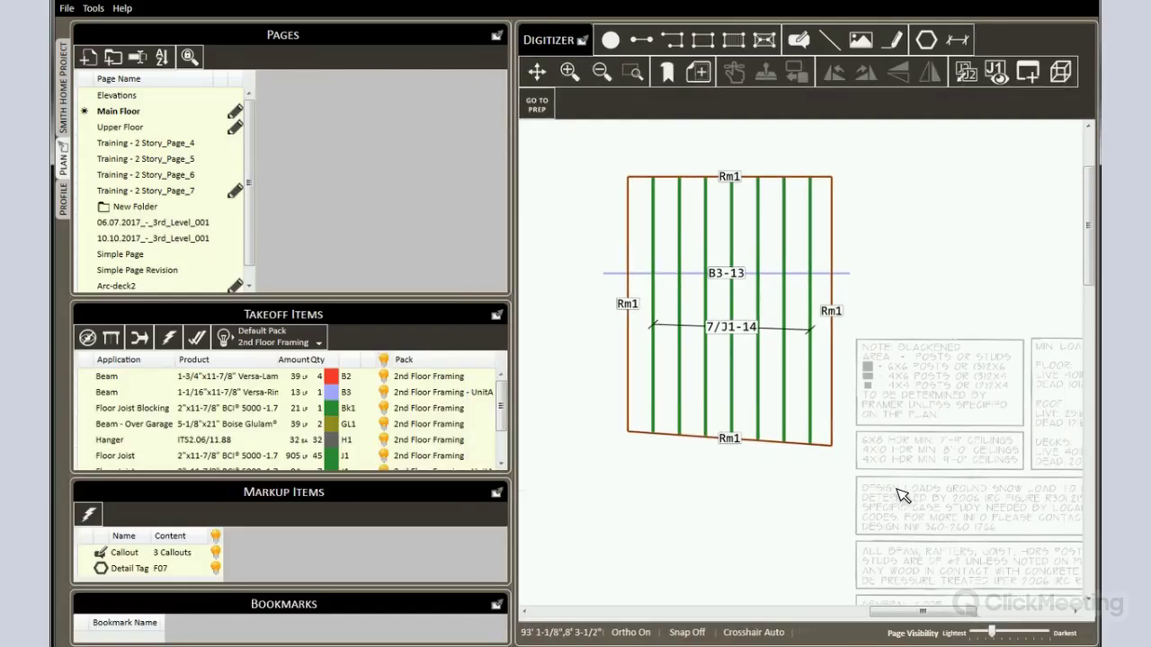
- On the Main Floor plan, copy the selected floor container and beam segment to the 3rd Floor Framing - UnitA pack of the -List- list
left_click(153, 395)
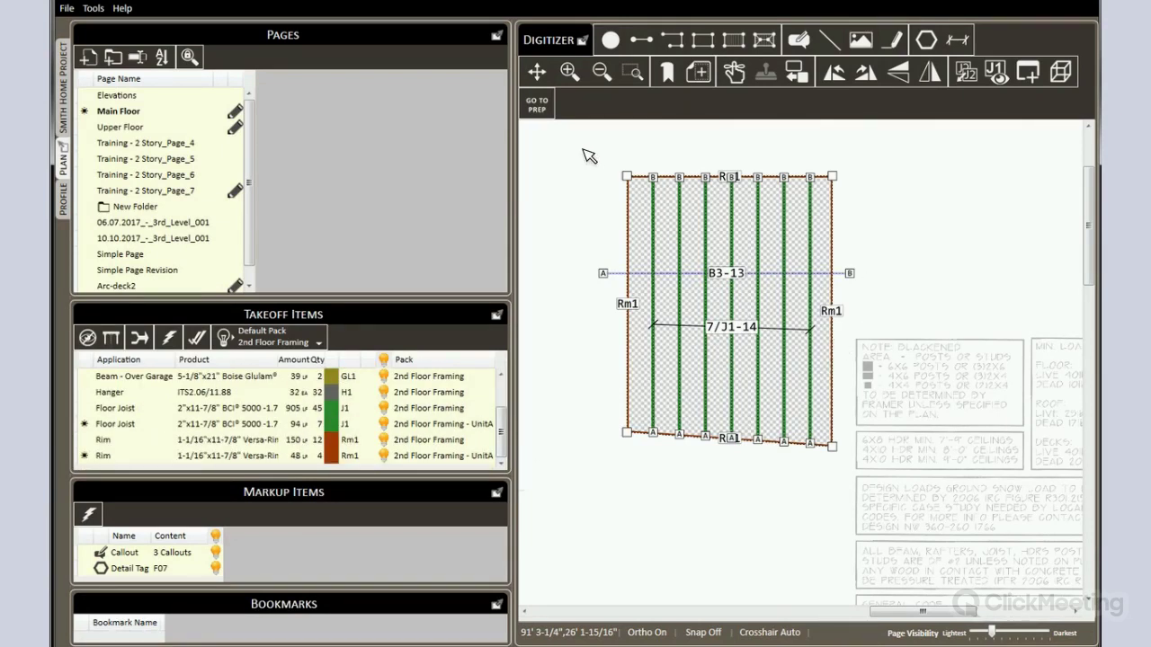
right_click(586, 155)
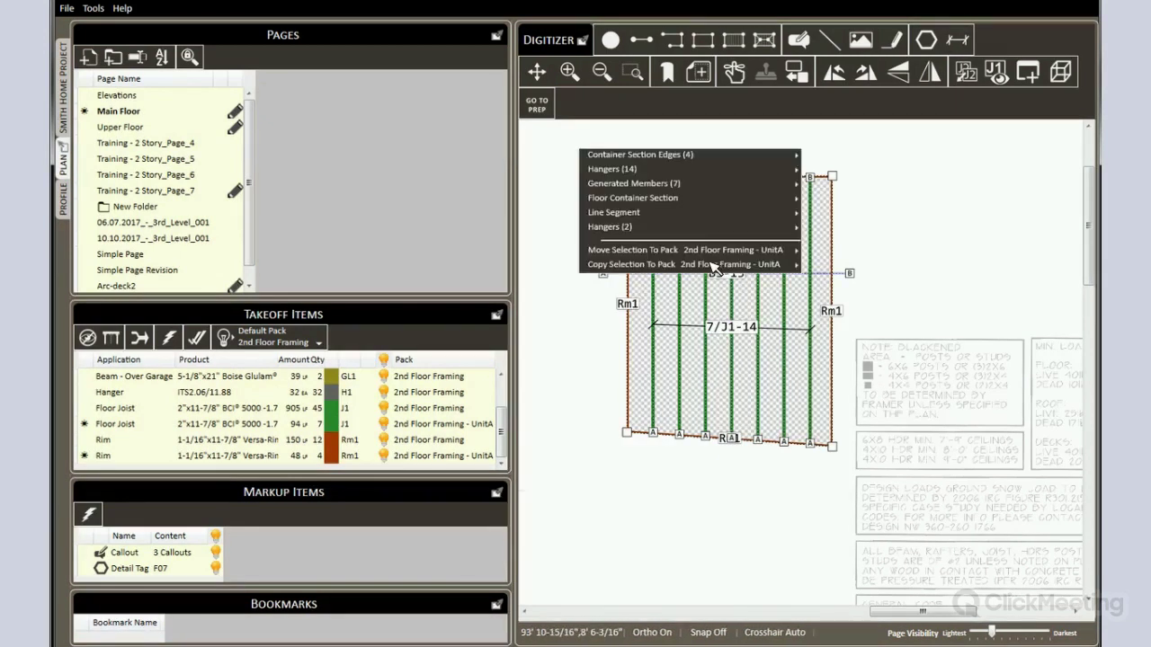
mouse_move(713, 266)
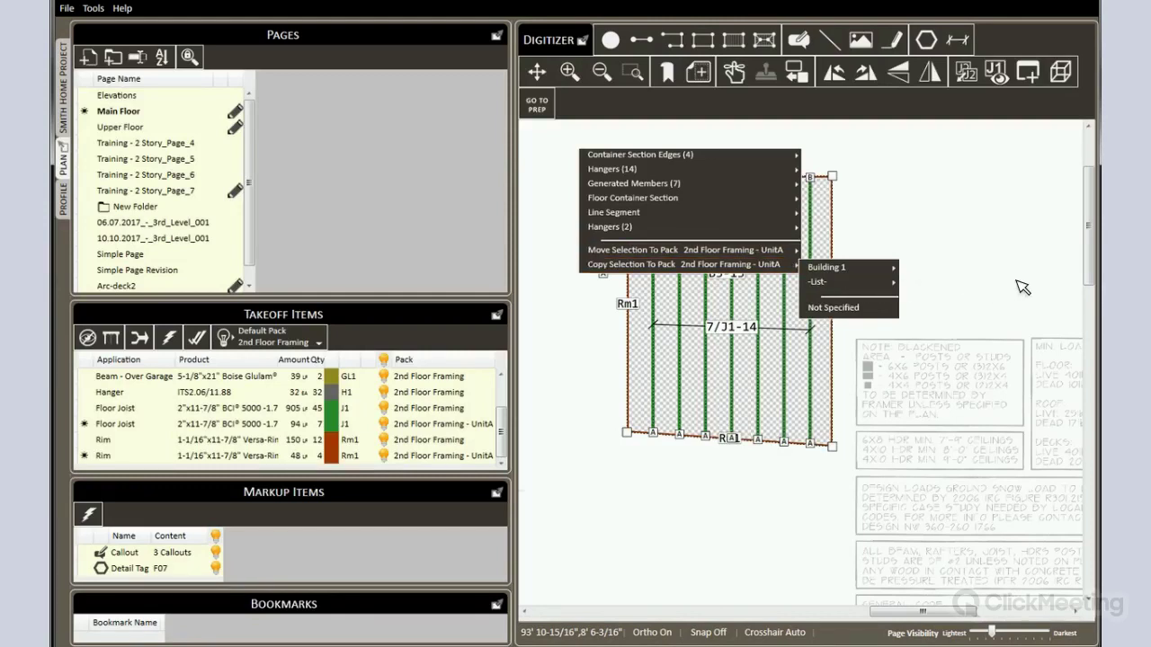
key("Down")
key("Right")
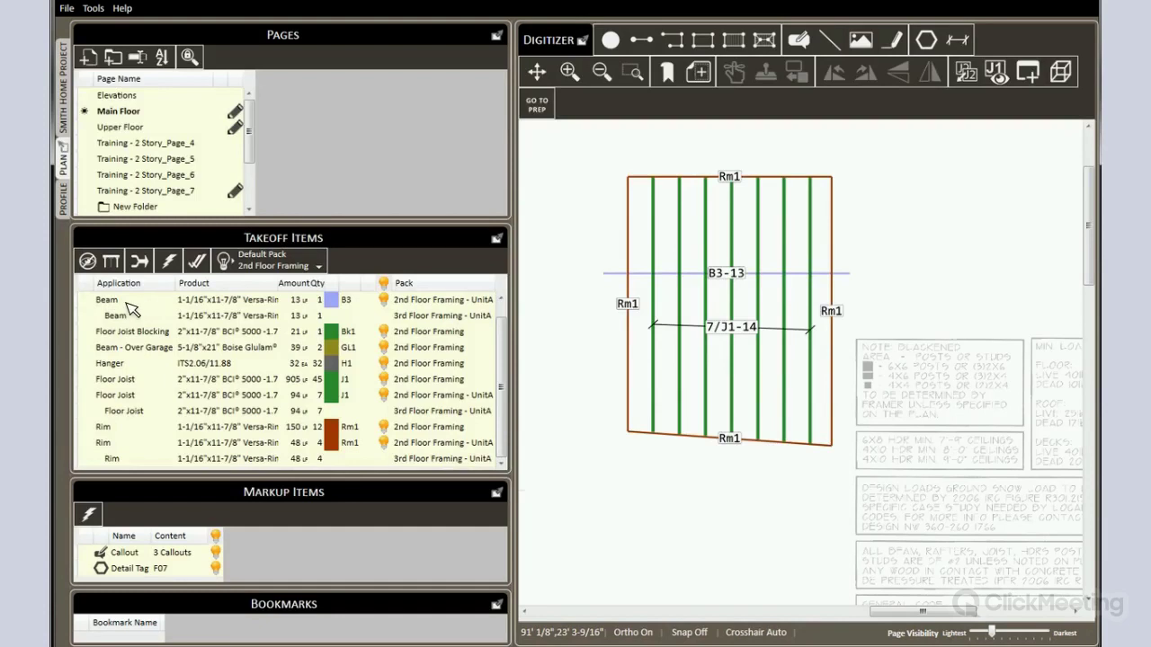
- Capture the unit's plan view as a framing layout titled "New Unit A"
left_click(431, 306)
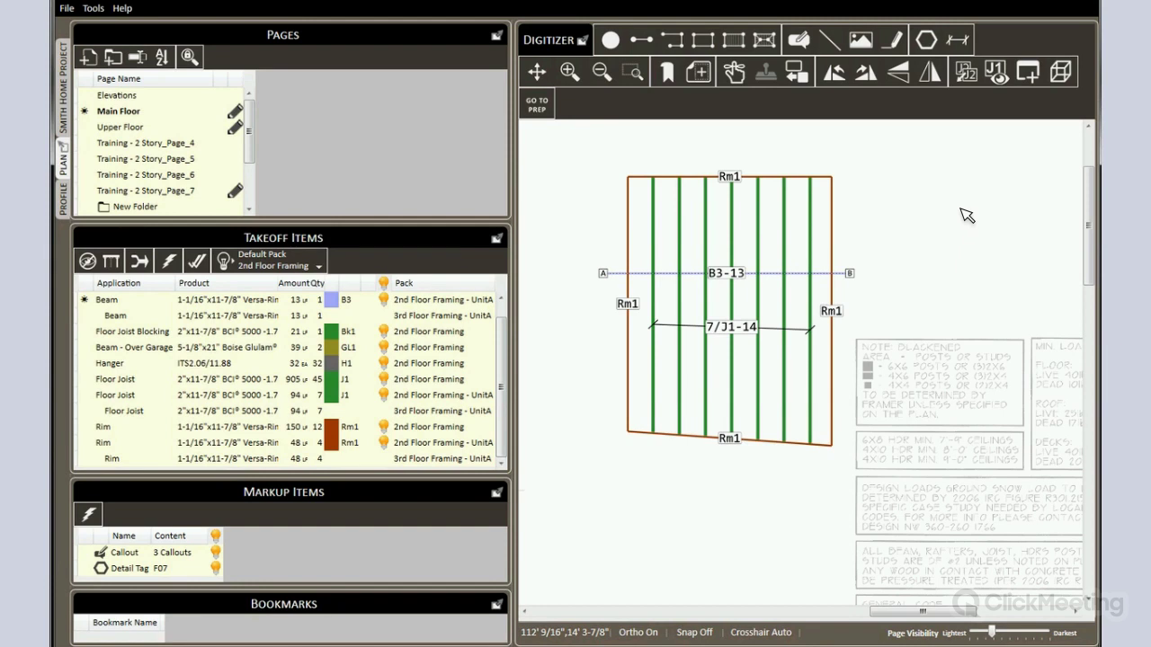
scroll(944, 225, "up", 1)
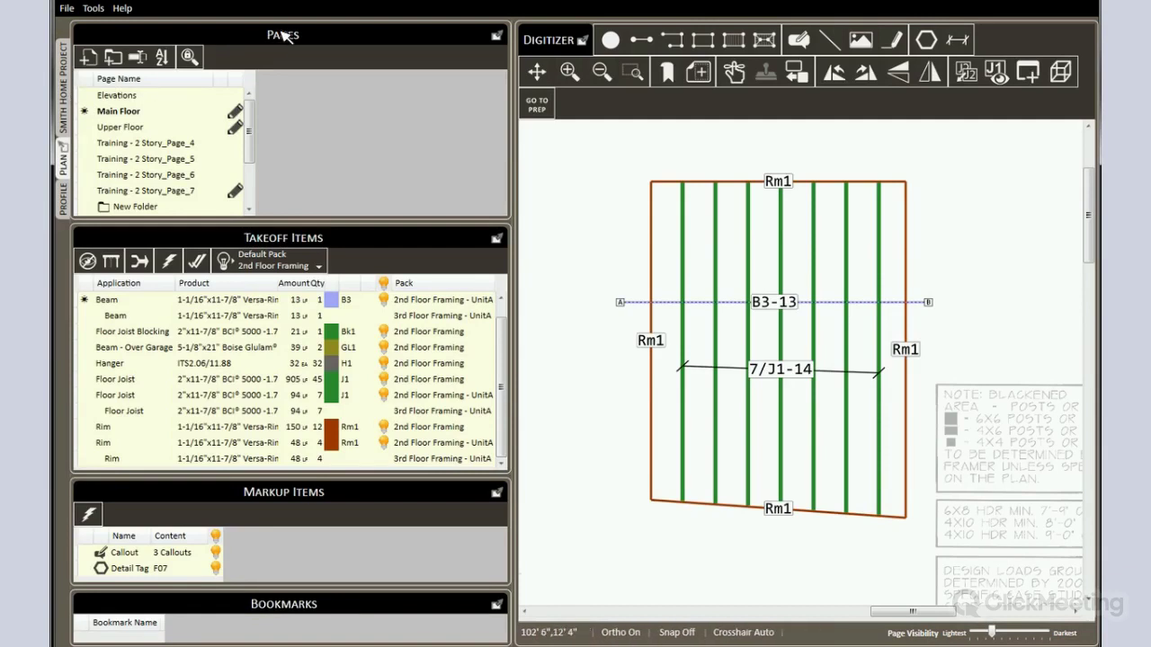
left_click(63, 85)
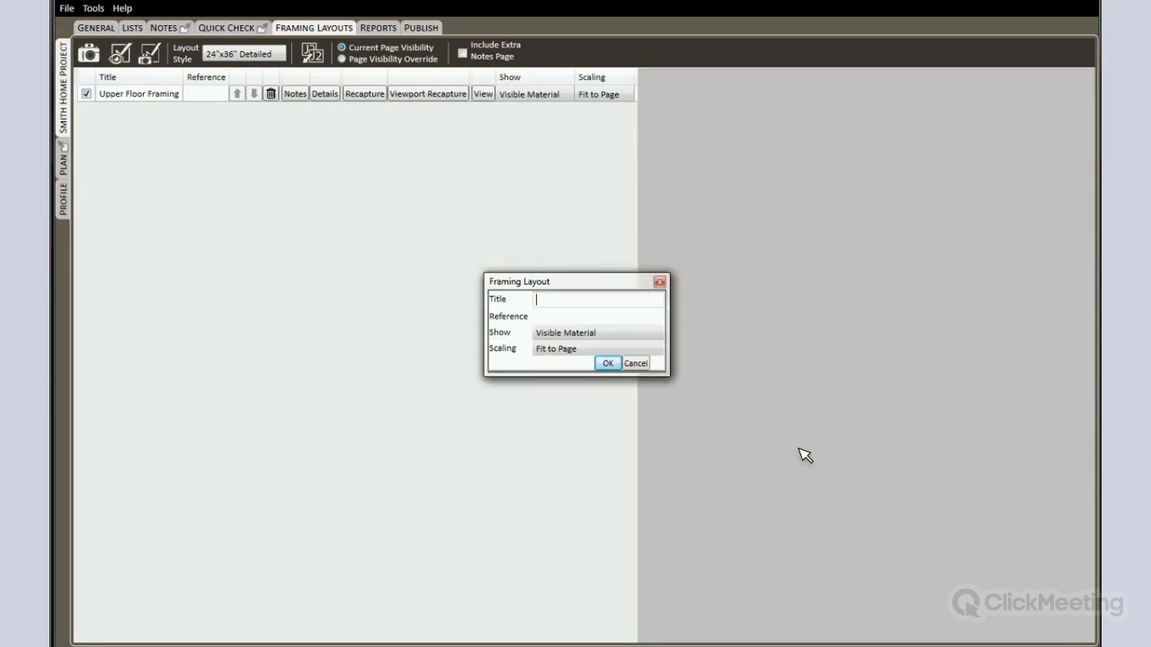
type("New Unit A")
key("Return")
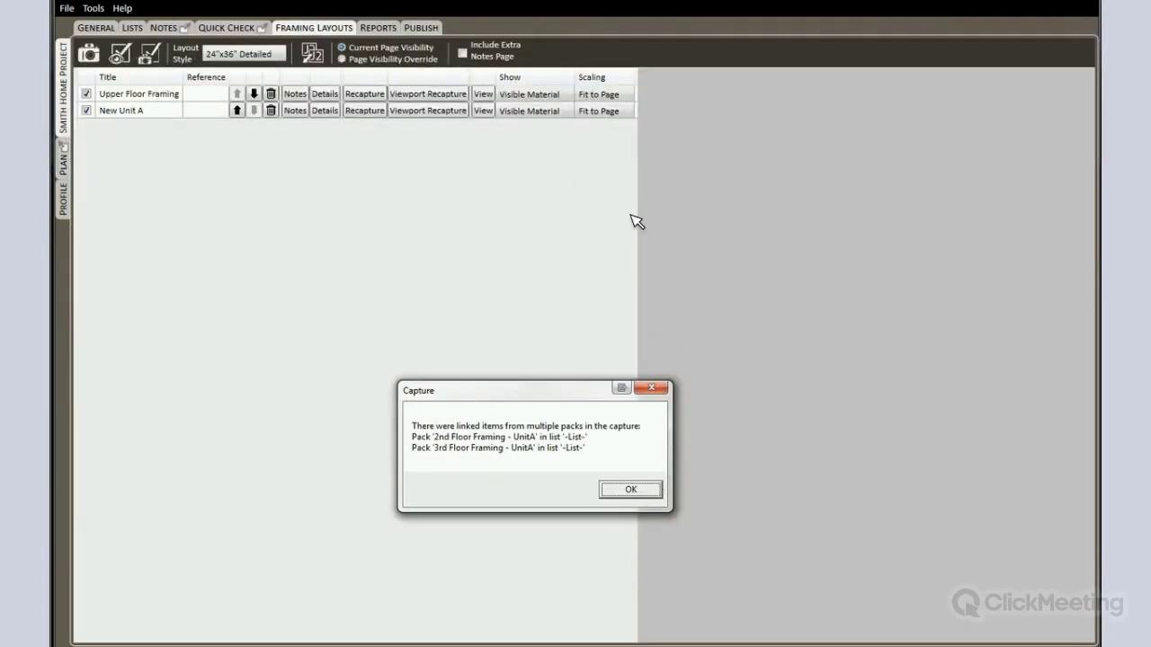
key("Return")
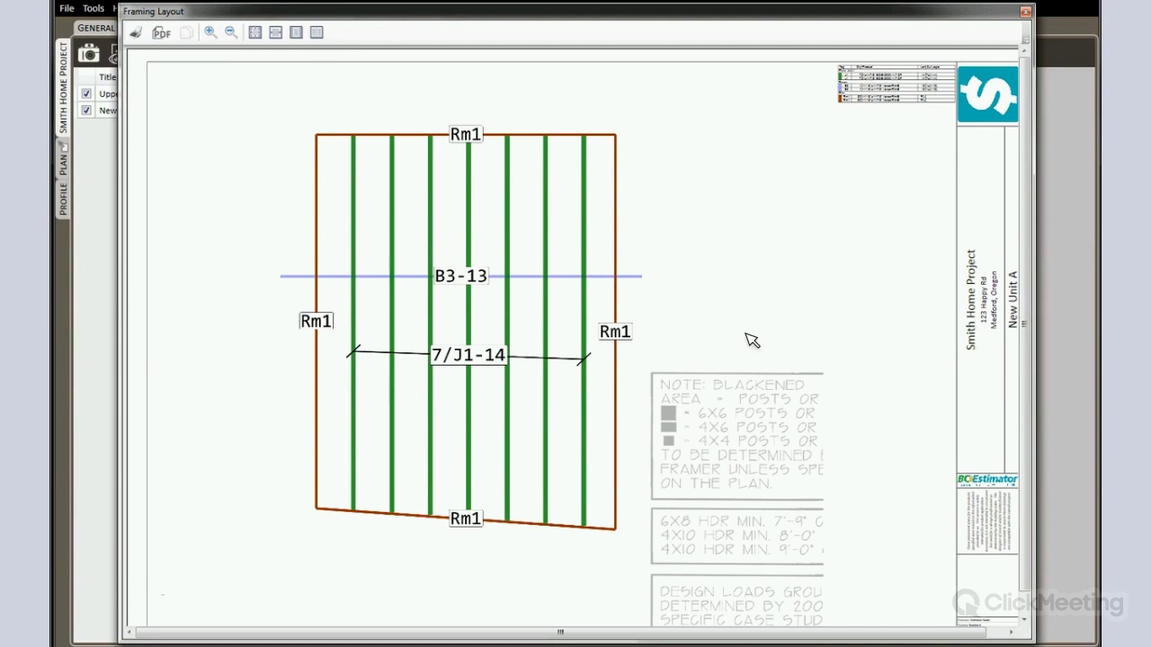
- Examine the material table and drawing of the New Unit A framing layout, and close the preview
scroll(751, 339, "up", 3)
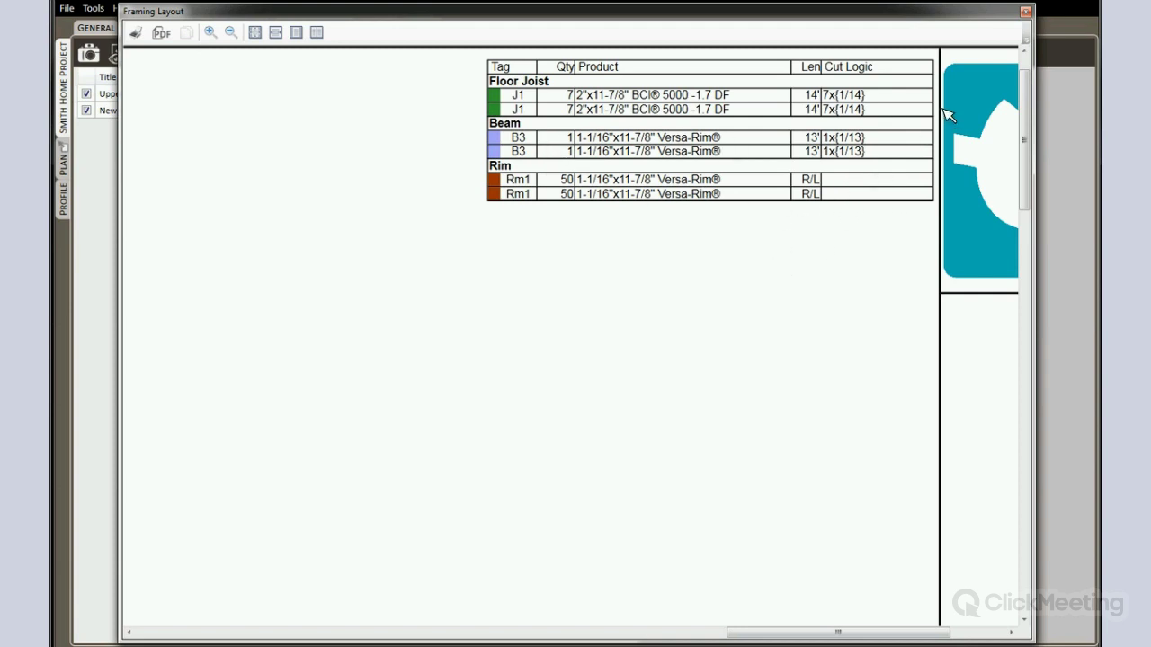
scroll(906, 248, "down", 3)
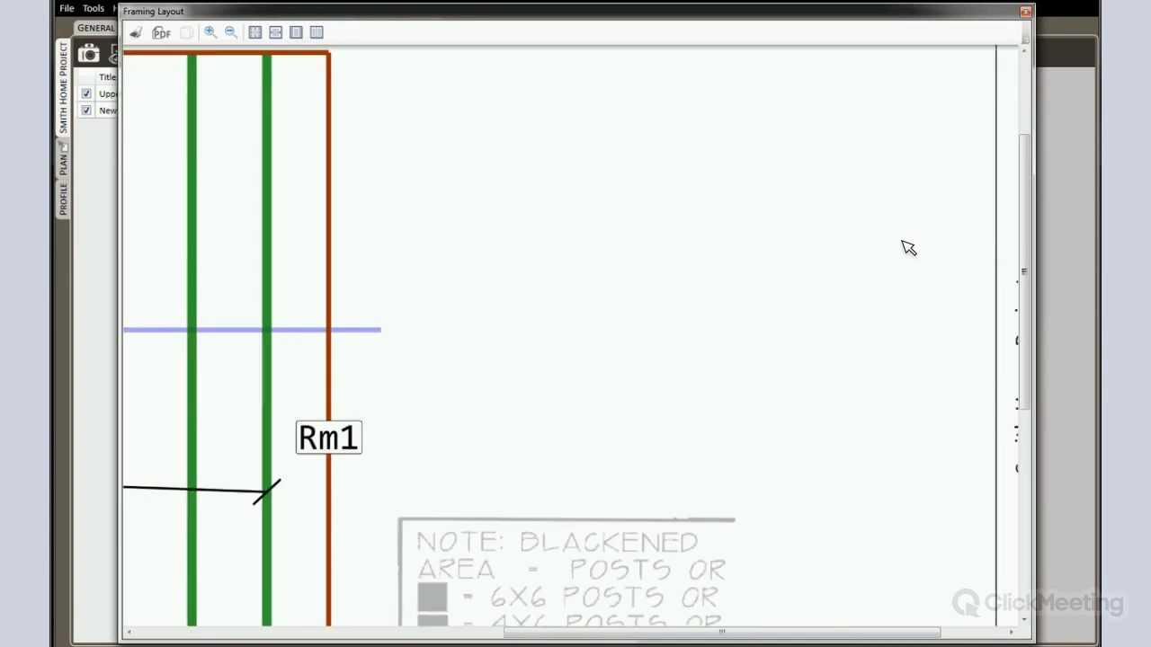
scroll(906, 249, "up", 3)
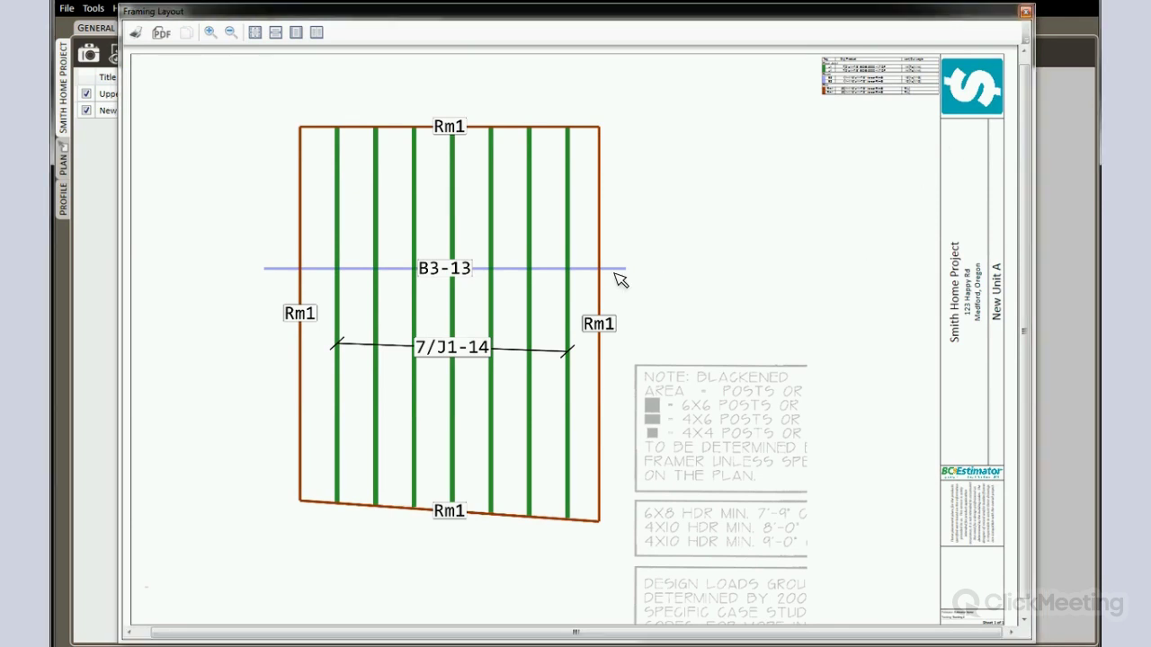
key("Escape")
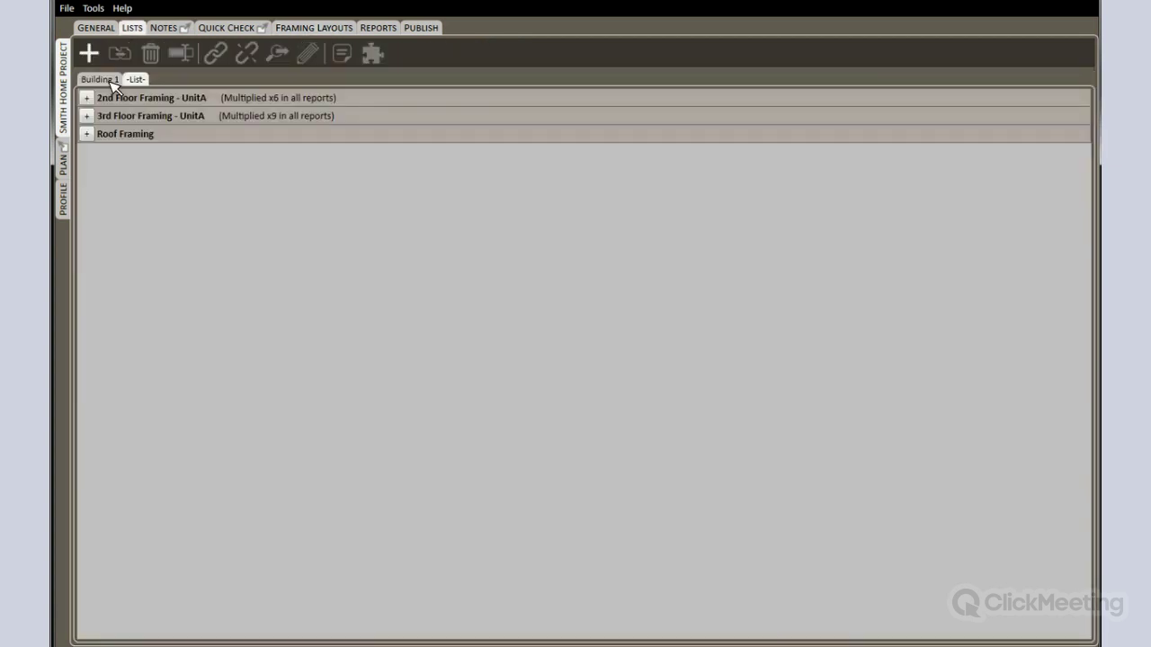
- Copy the 2nd Floor Framing pack of the Building 1 list as "2nd Floor Framing - New", retaining its links
left_click(111, 81)
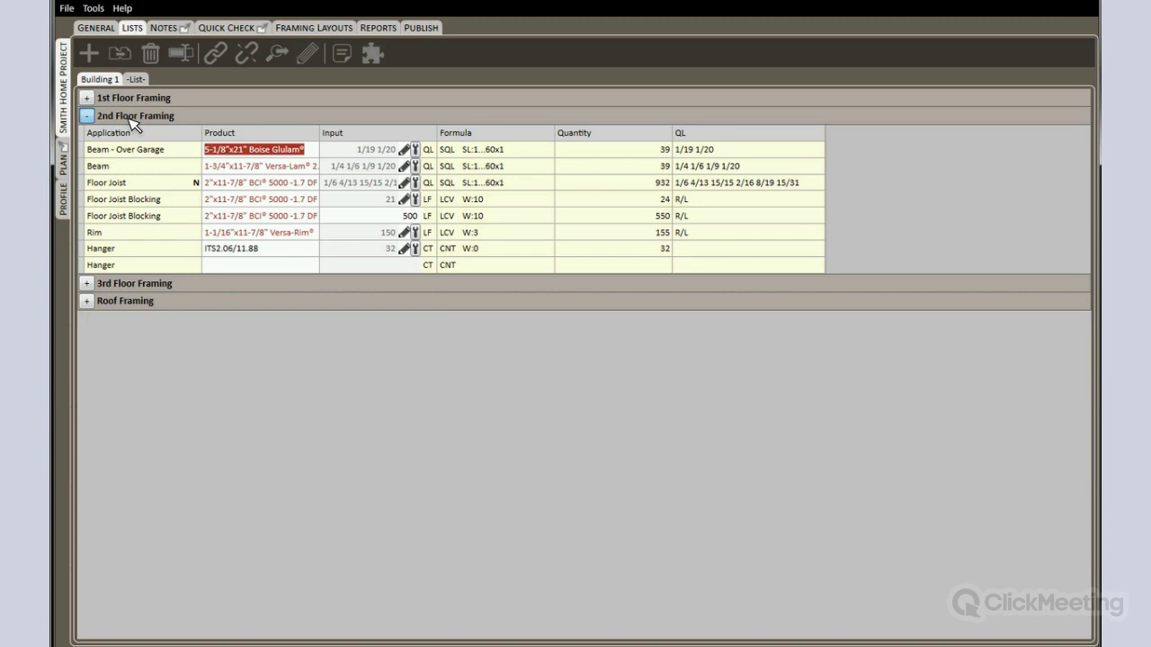
right_click(187, 192)
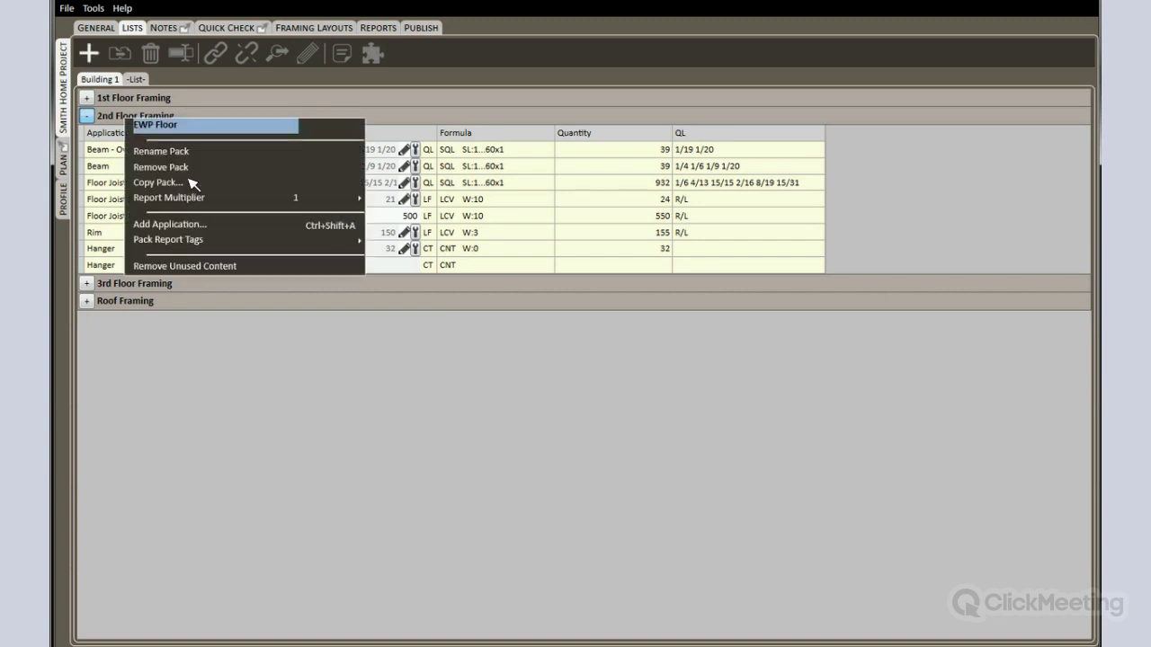
key("Down")
key("Down")
key("Down")
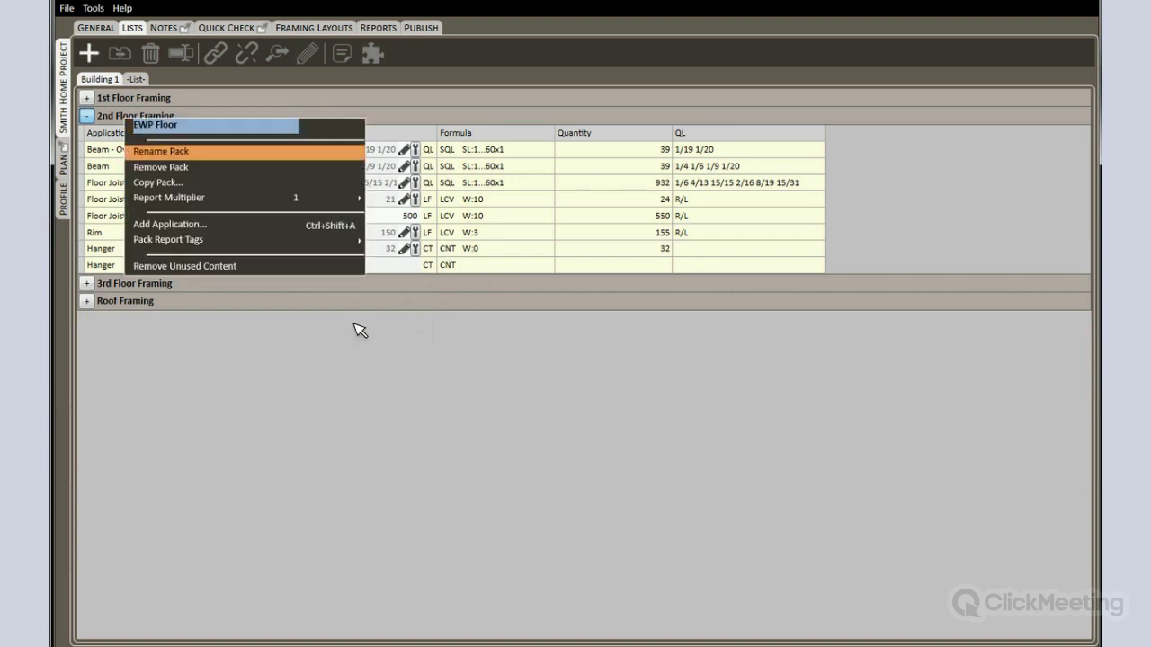
key("Return")
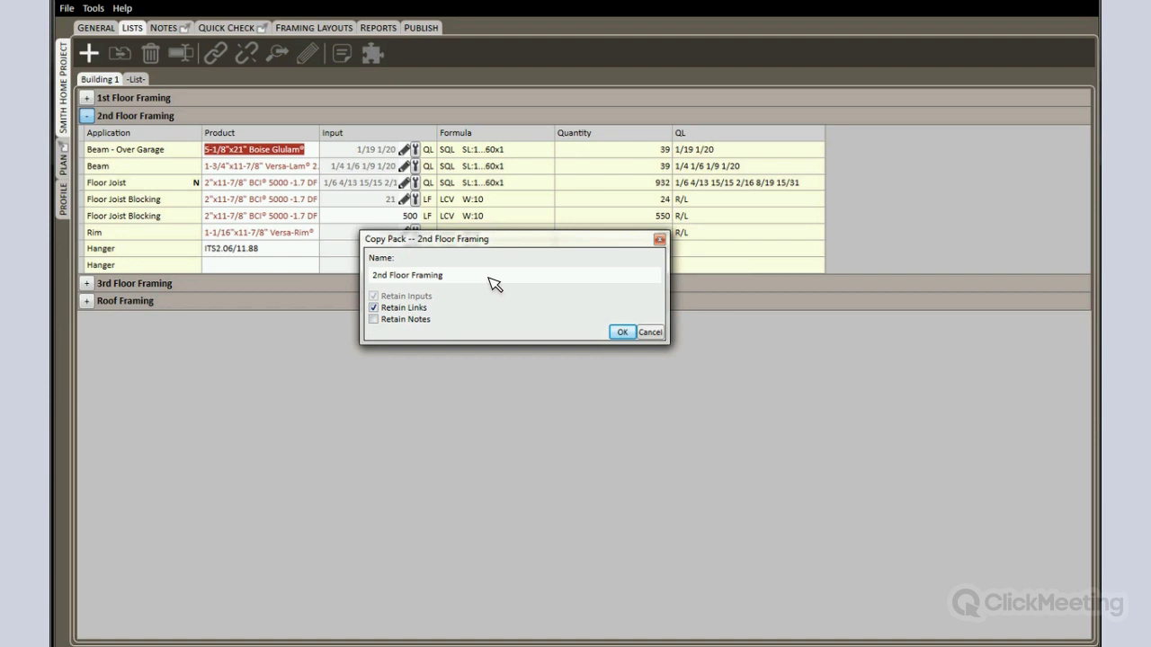
left_click(622, 335)
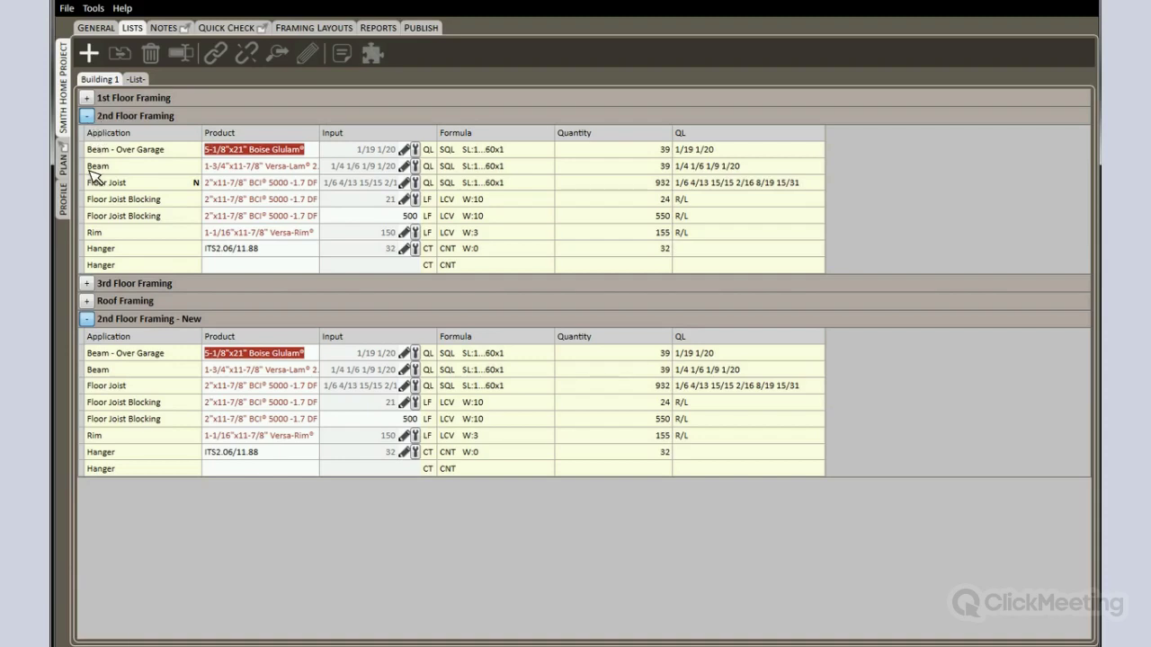
- Collapse the expanded packs and set the report multiplier of the 1st Floor Framing pack to 5
left_click(160, 121)
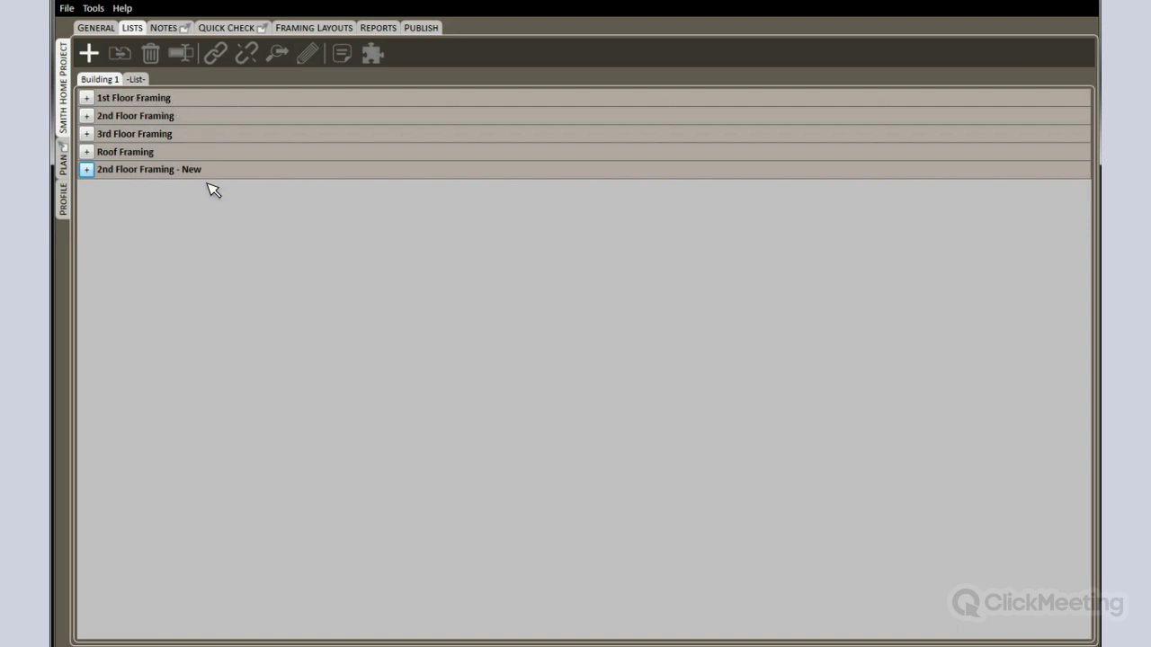
right_click(133, 98)
mouse_move(260, 178)
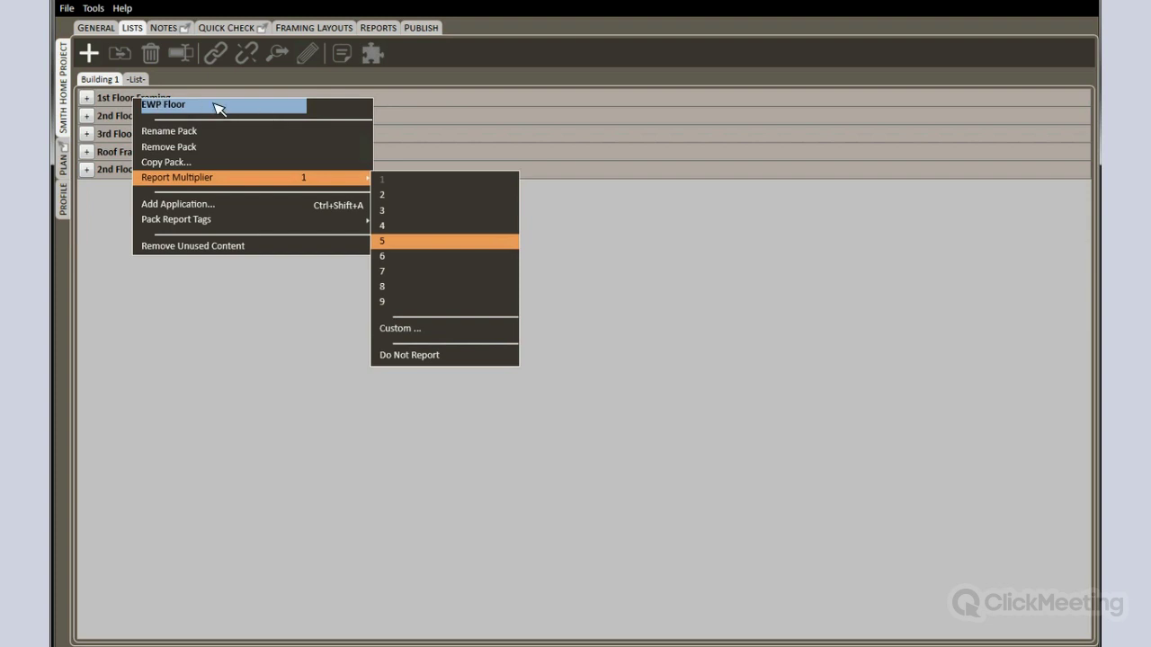
key("Return")
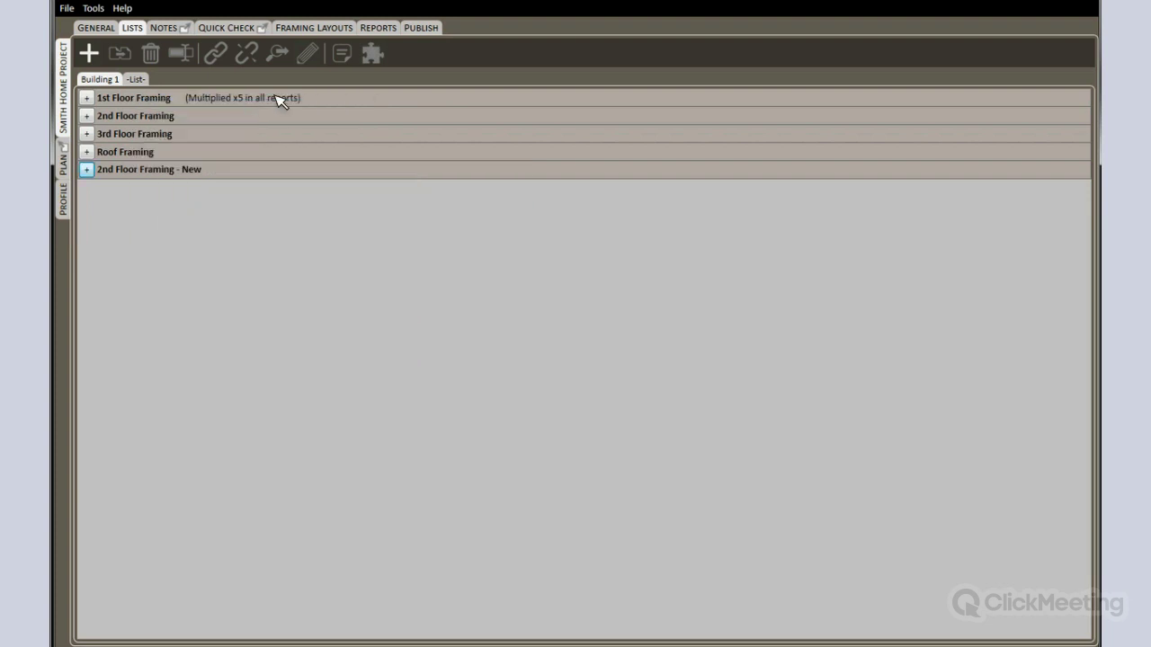
- Review the report properties and list management settings of the Itemized List (Q/L) report
left_click(393, 33)
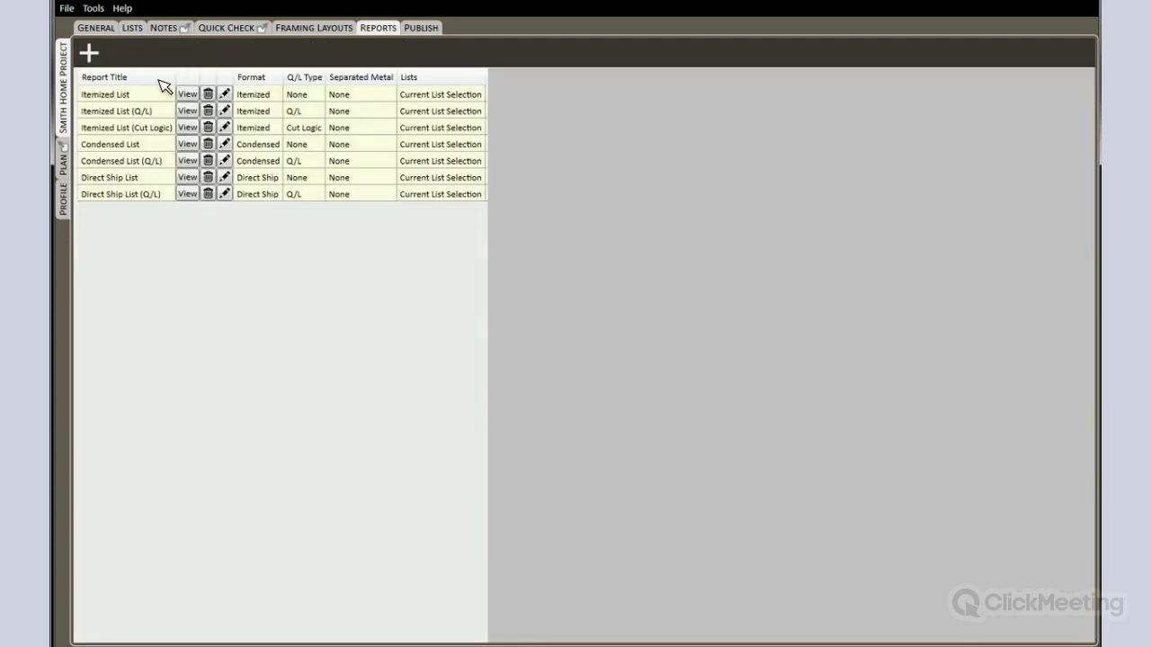
left_click(226, 111)
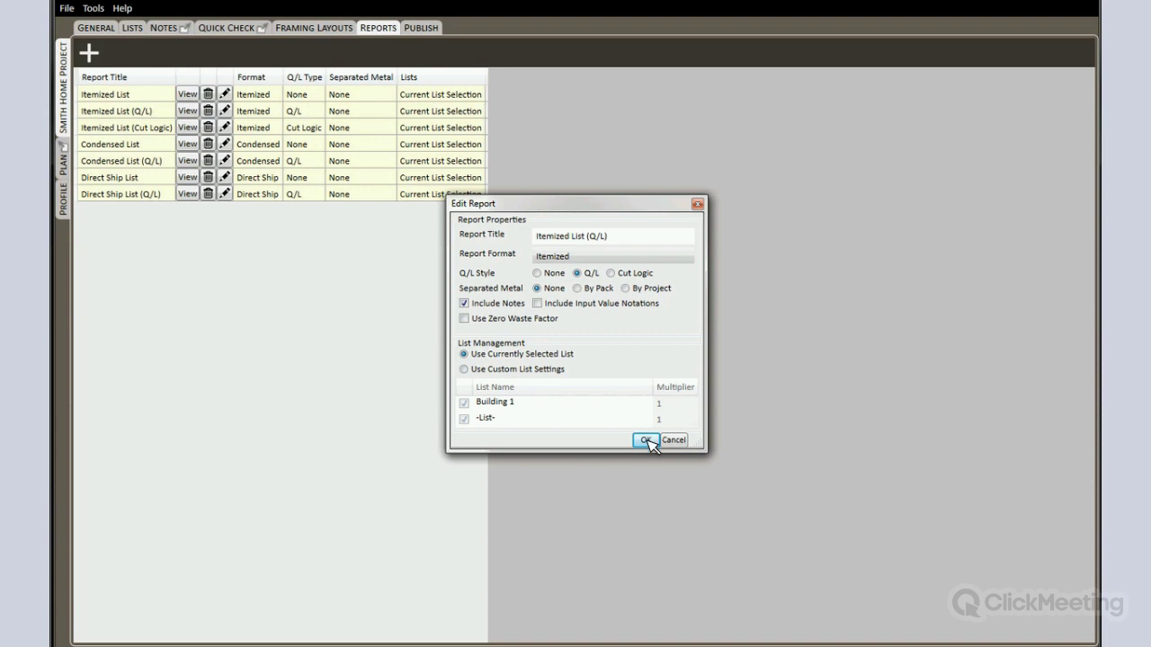
left_click(646, 440)
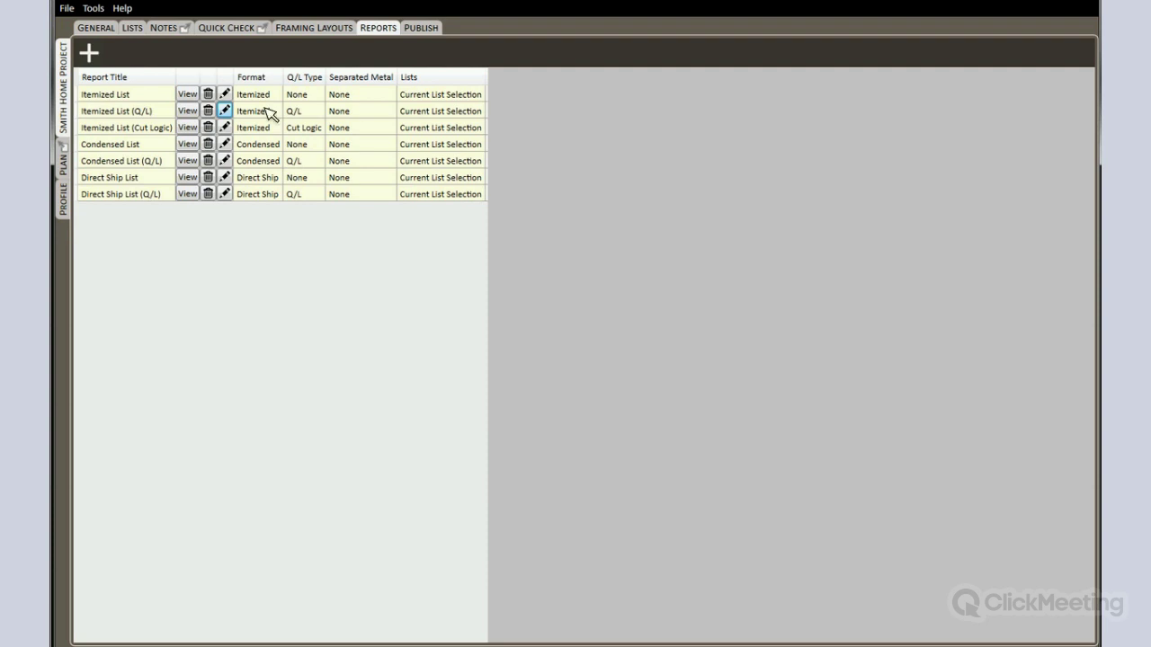
- Set the list multiplier of the Building 1 list to 5
left_click(147, 30)
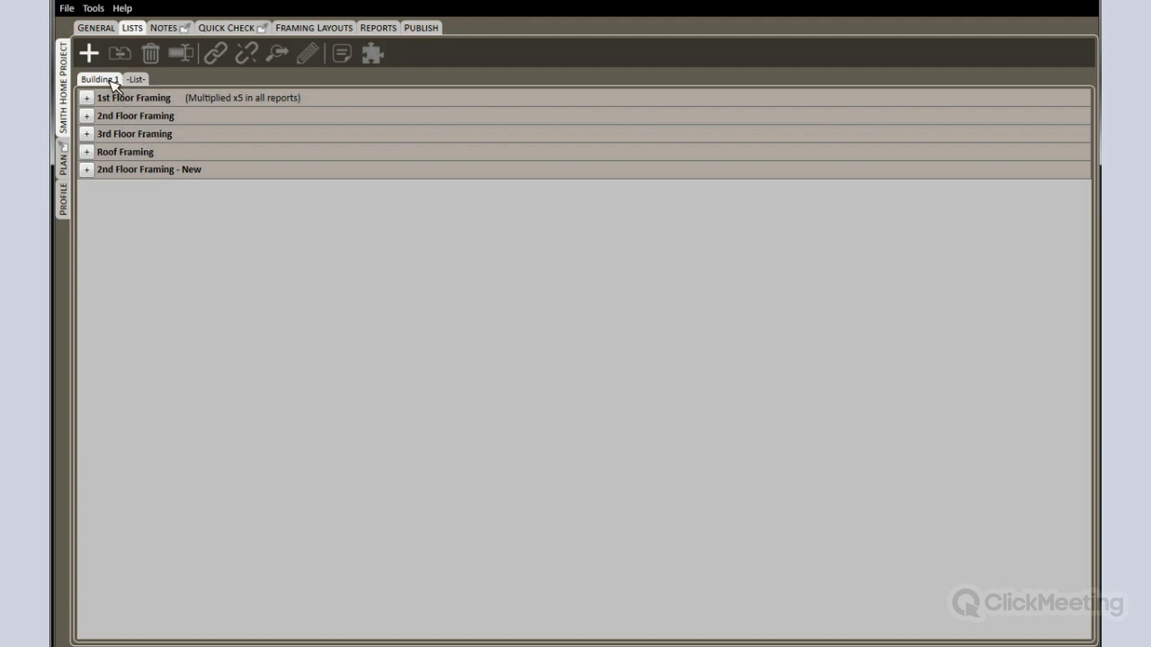
right_click(112, 83)
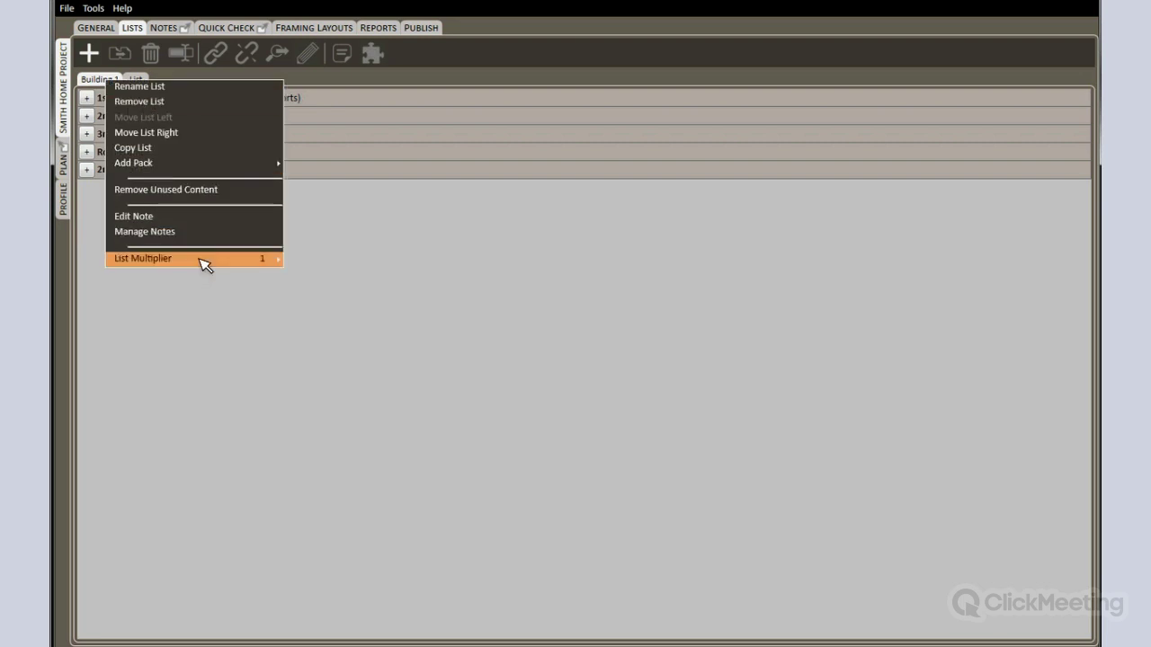
mouse_move(223, 262)
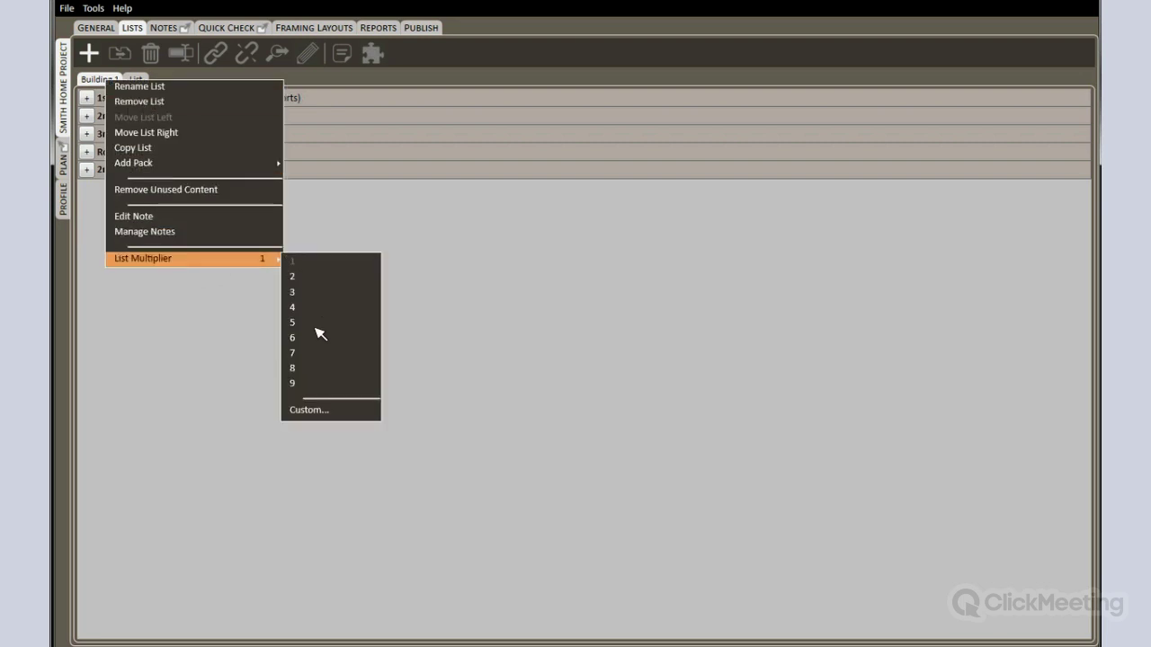
key("Down")
key("Down")
key("Down")
key("Down")
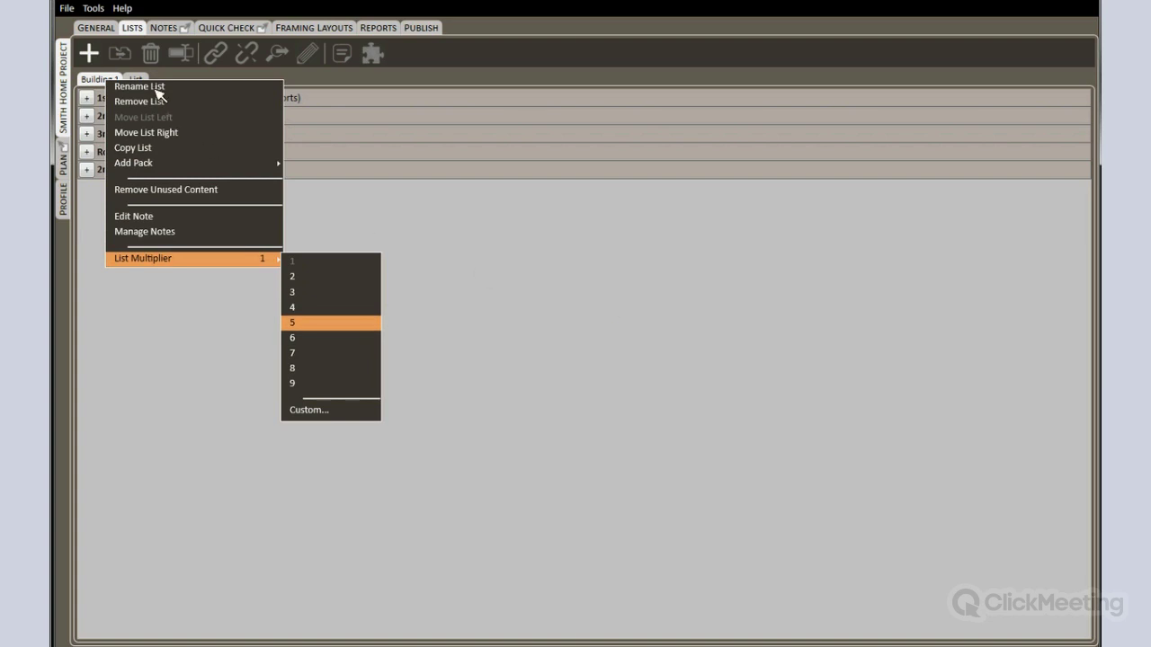
key("Return")
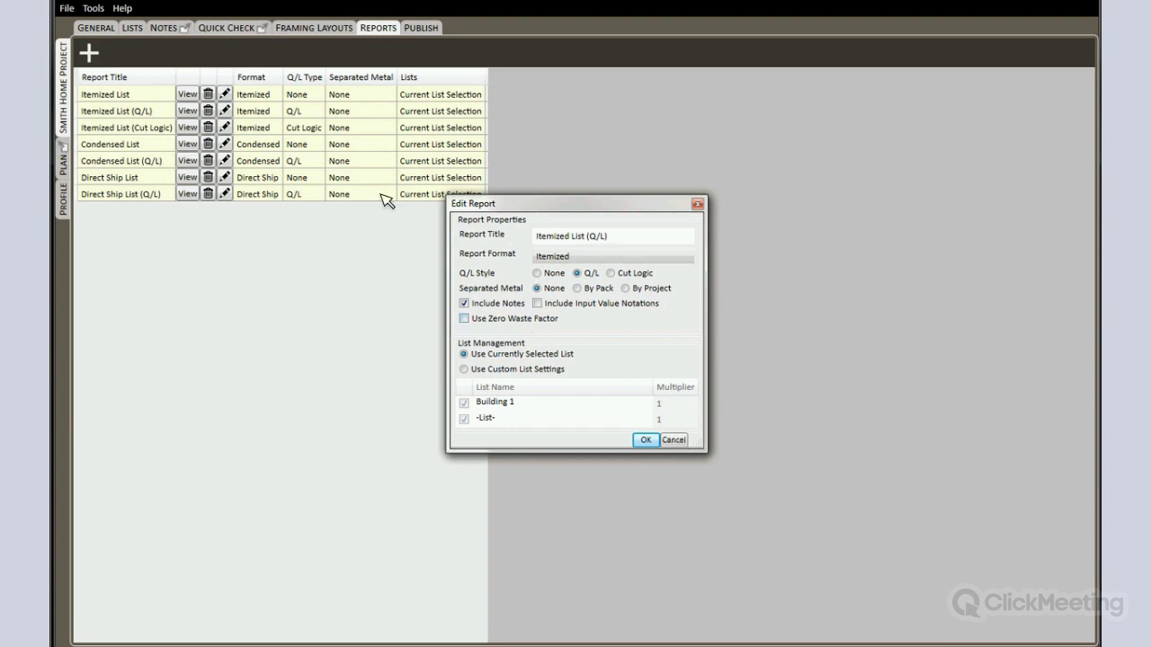
- Close the report settings and review the multiplied quantities in the Itemized List (Q/L) report for Building 1
key("Escape")
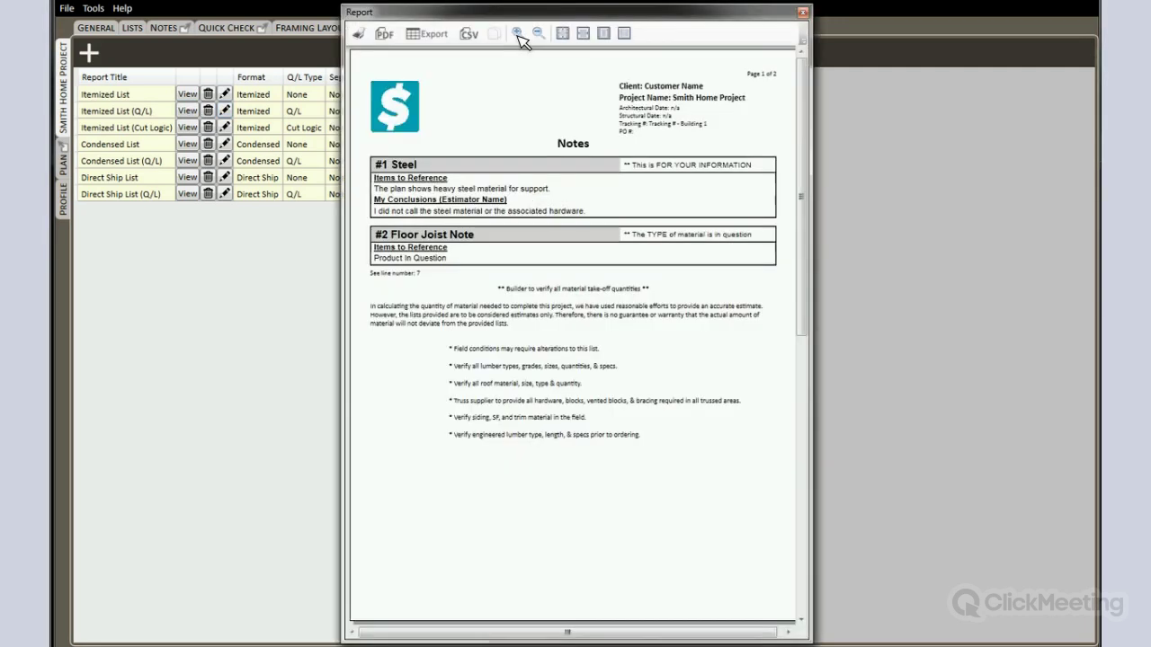
scroll(522, 33, "down", 5)
scroll(822, 196, "down", 3)
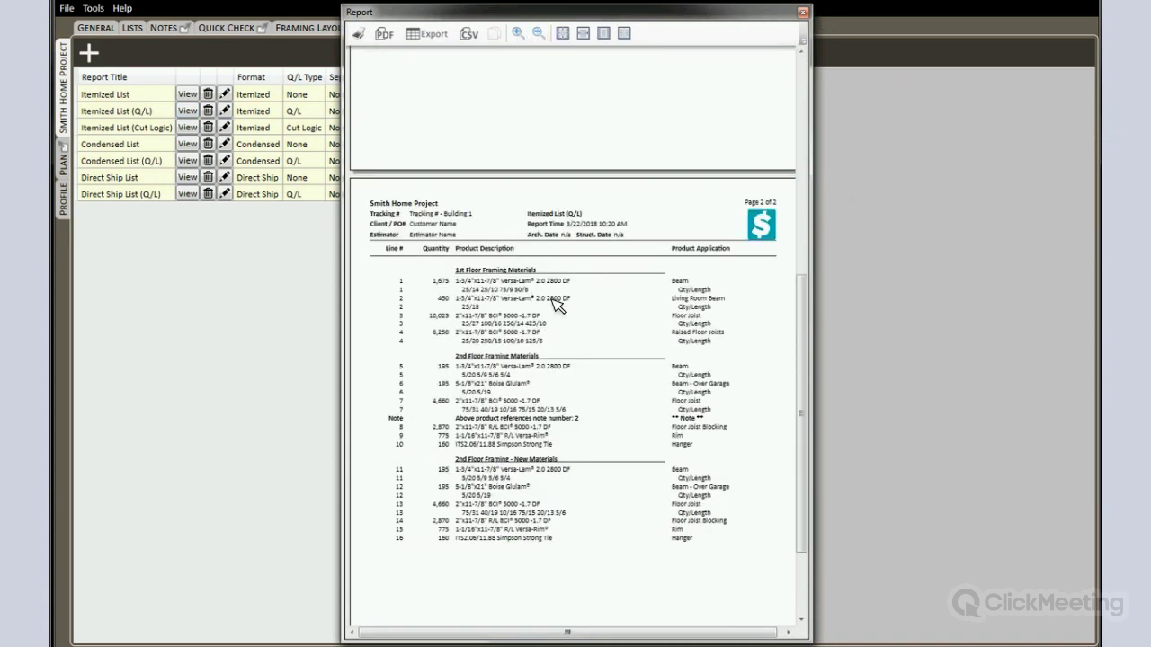
left_click(522, 305)
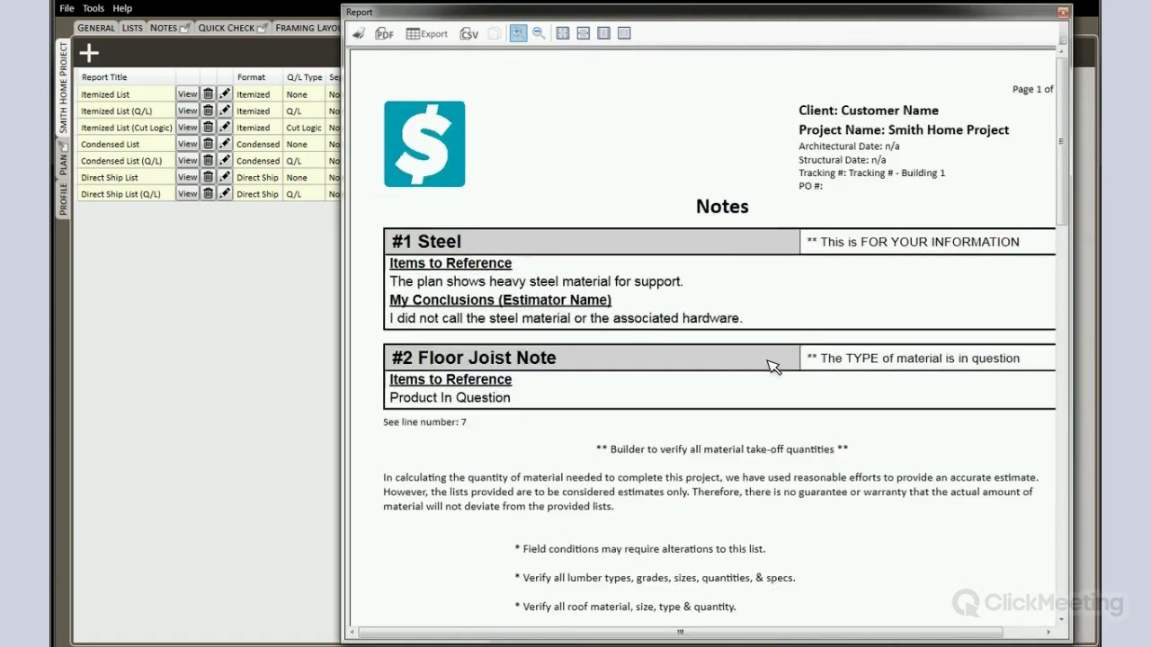
scroll(388, 342, "down", 10)
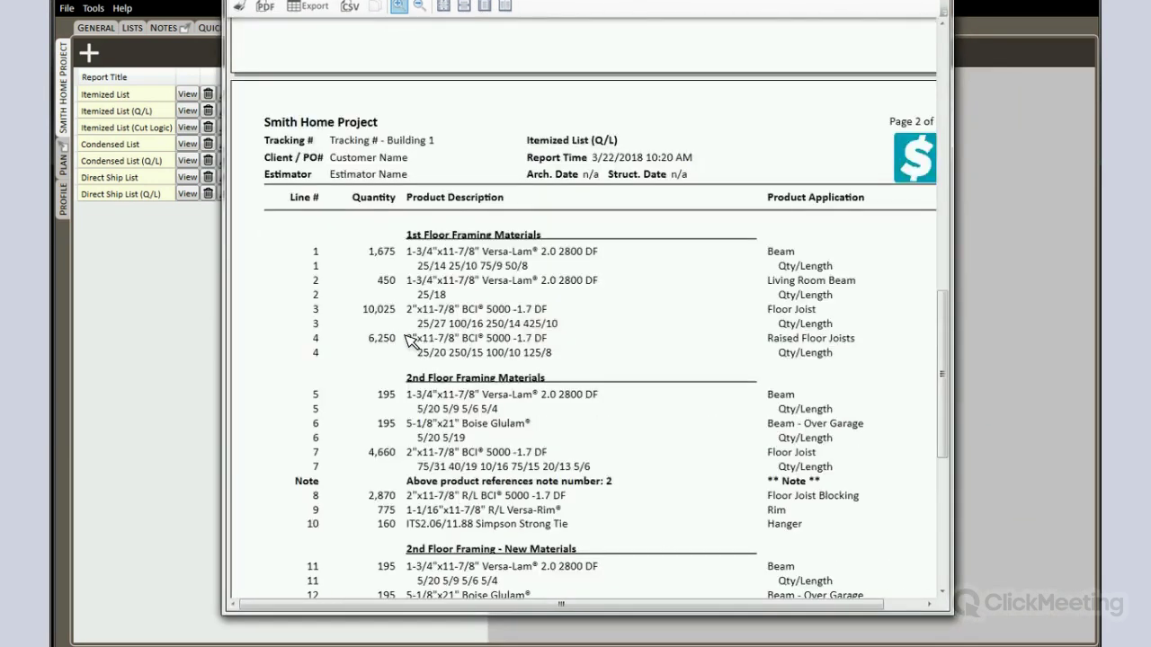
scroll(526, 341, "down", 3)
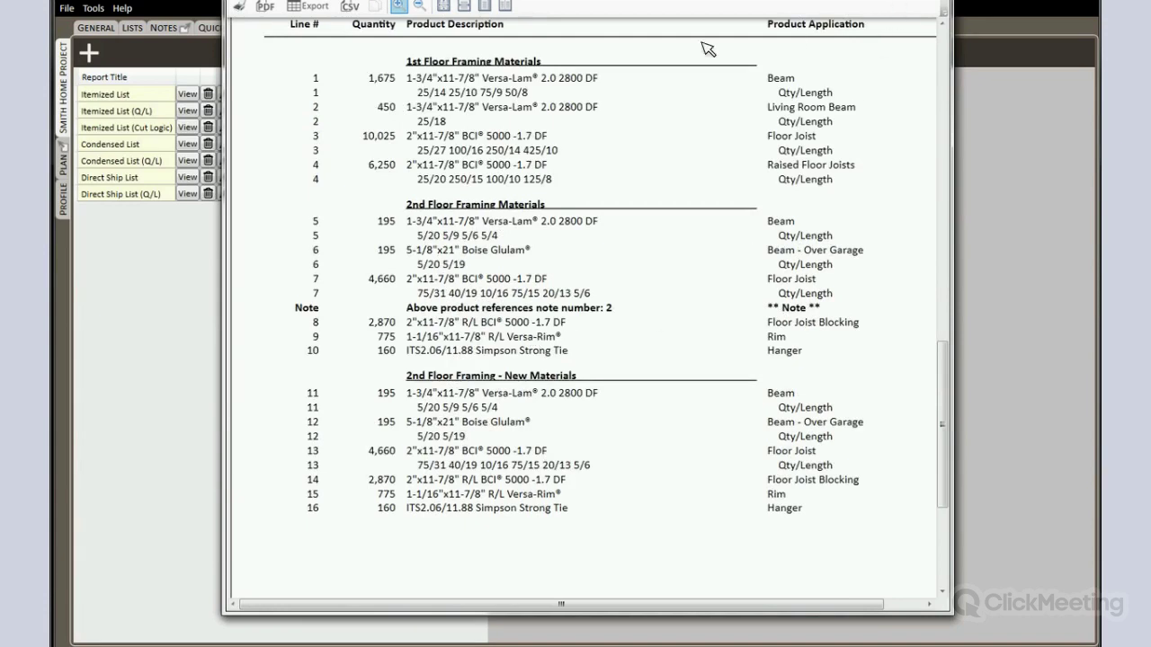
- Enable the zero waste factor for the Itemized List (Q/L) report and view the regenerated material quantities
left_click(228, 114)
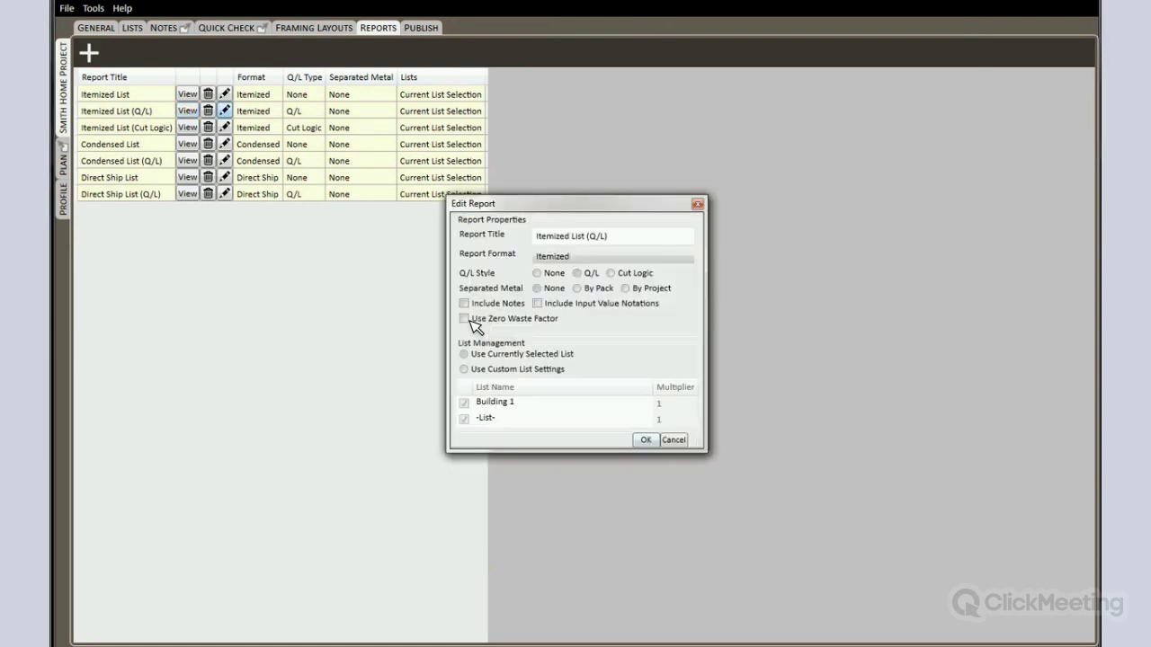
left_click(468, 319)
left_click(195, 110)
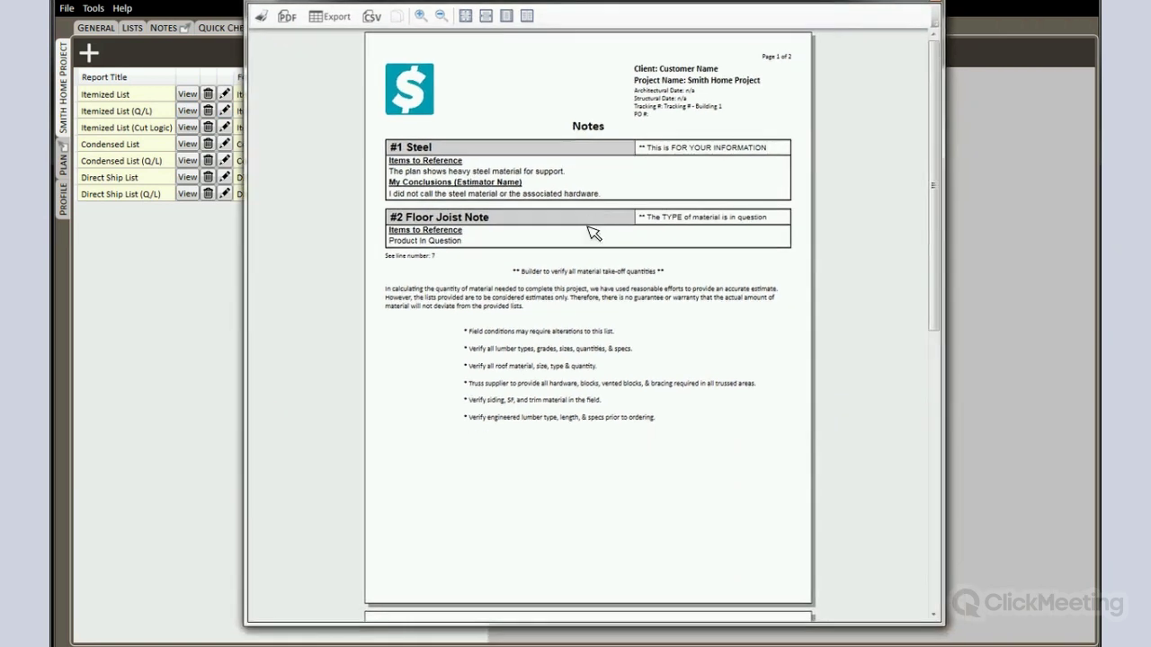
left_click(421, 16)
scroll(605, 362, "down", 10)
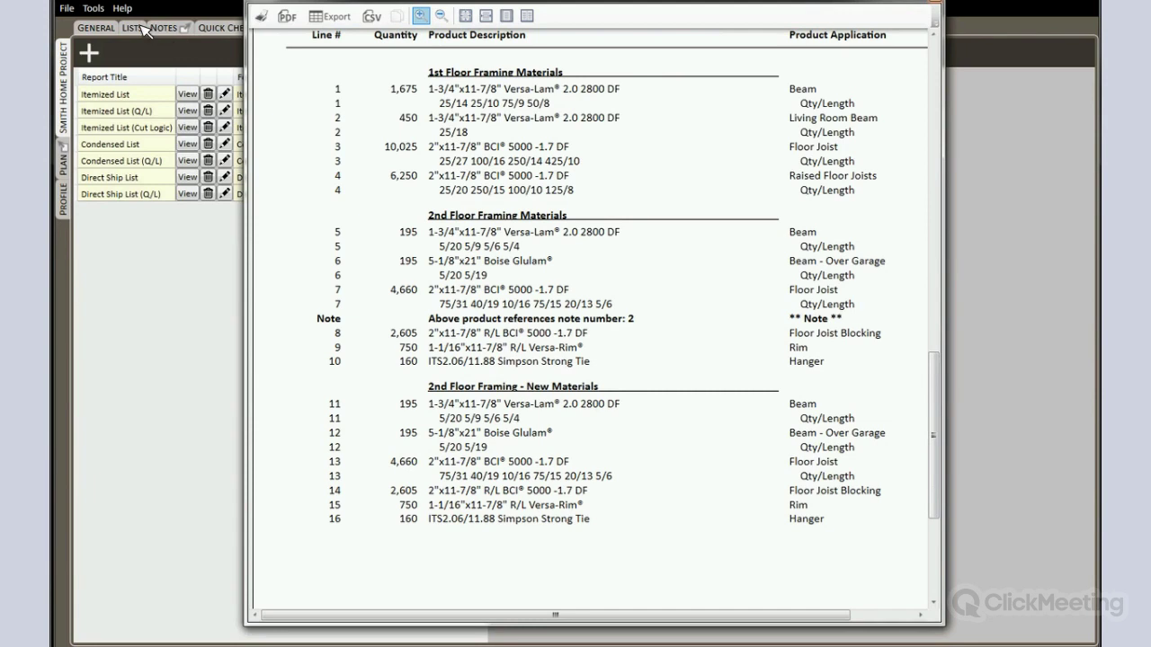
- Expand the 2nd Floor Framing pack of the Building 1 list to examine its inputs and waste formulas
left_click(139, 133)
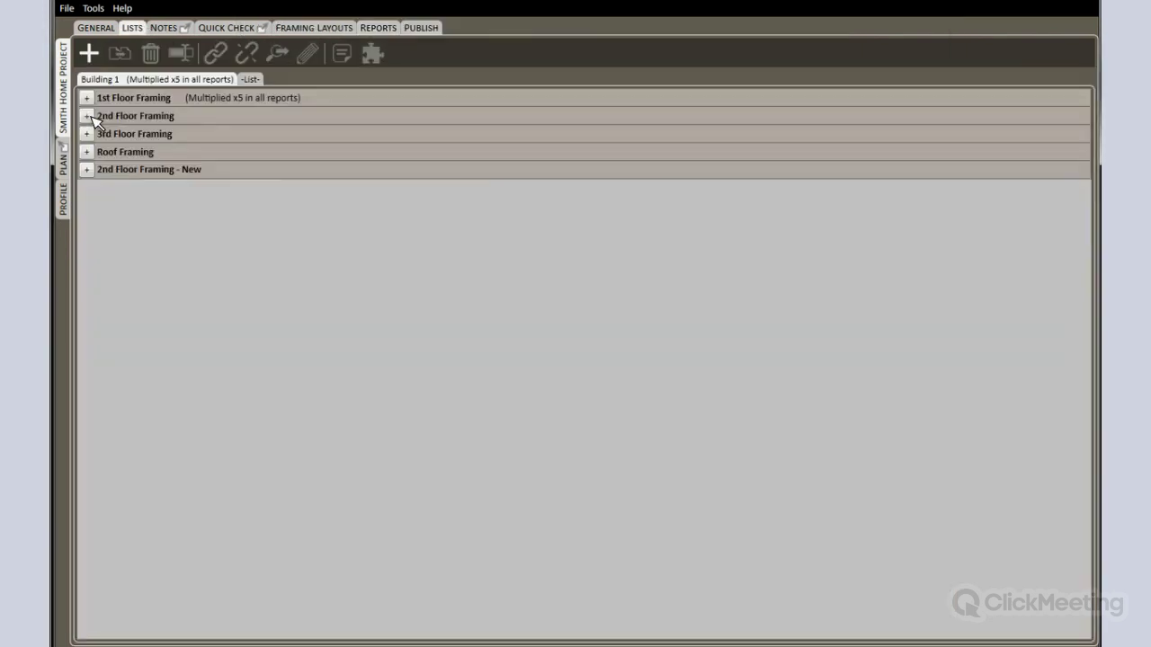
left_click(90, 117)
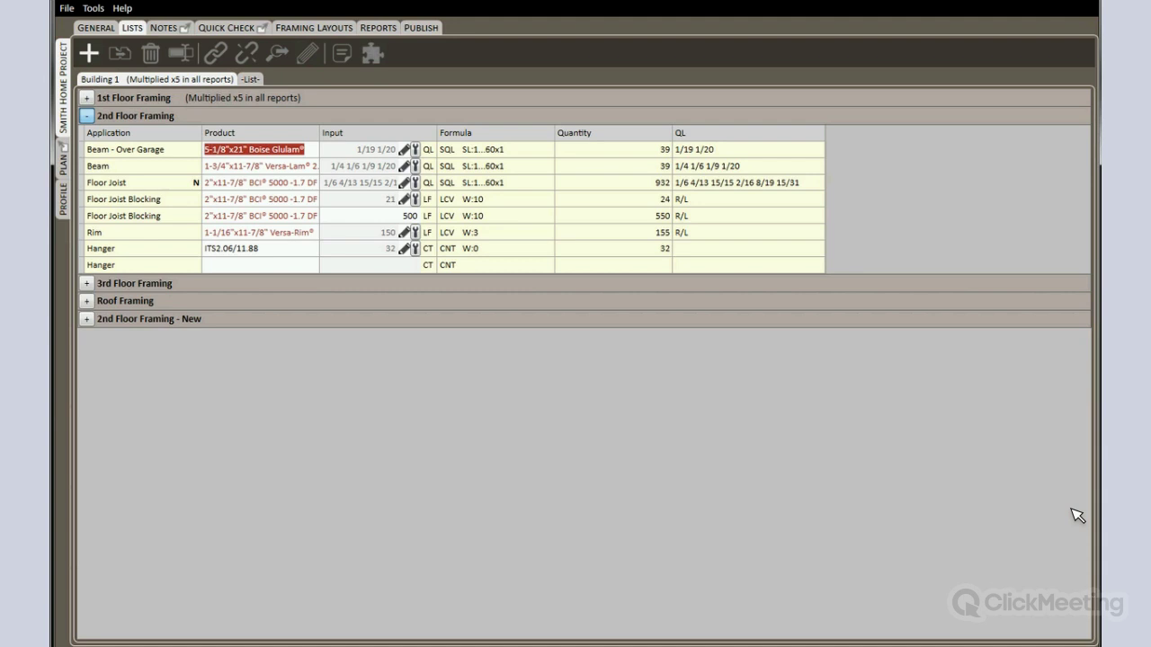
- Export the Itemized List (Q/L) report to the Desktop as a Microsoft Excel 2007 file named "Example BCE"
left_click(385, 28)
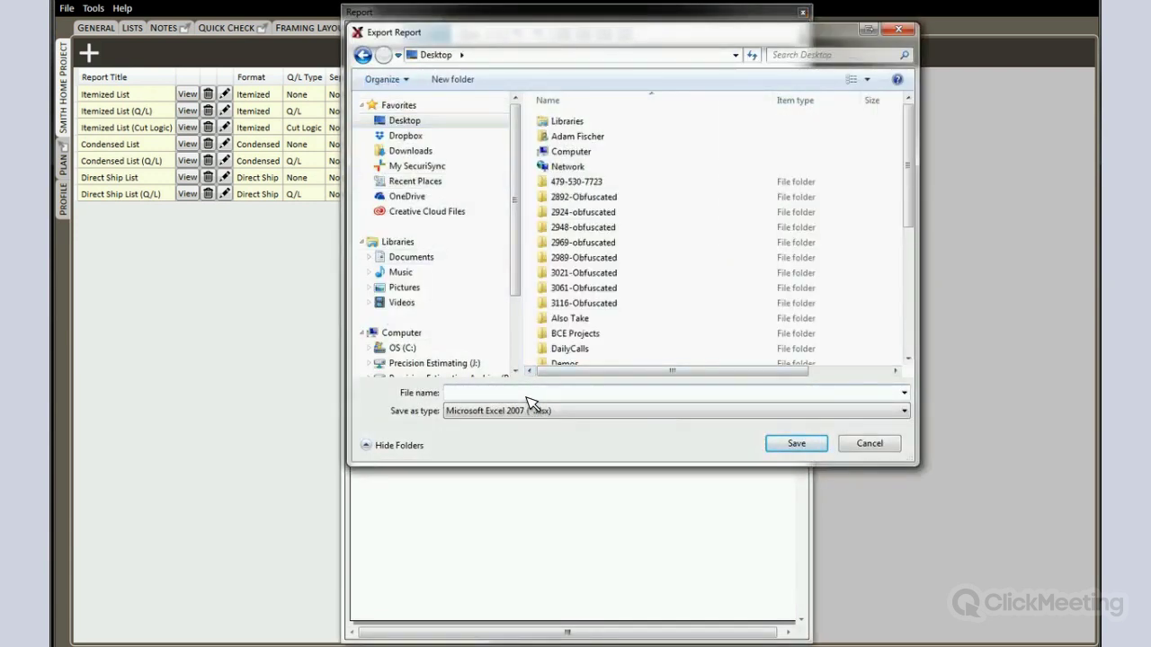
type("Example BCE")
key("Return")
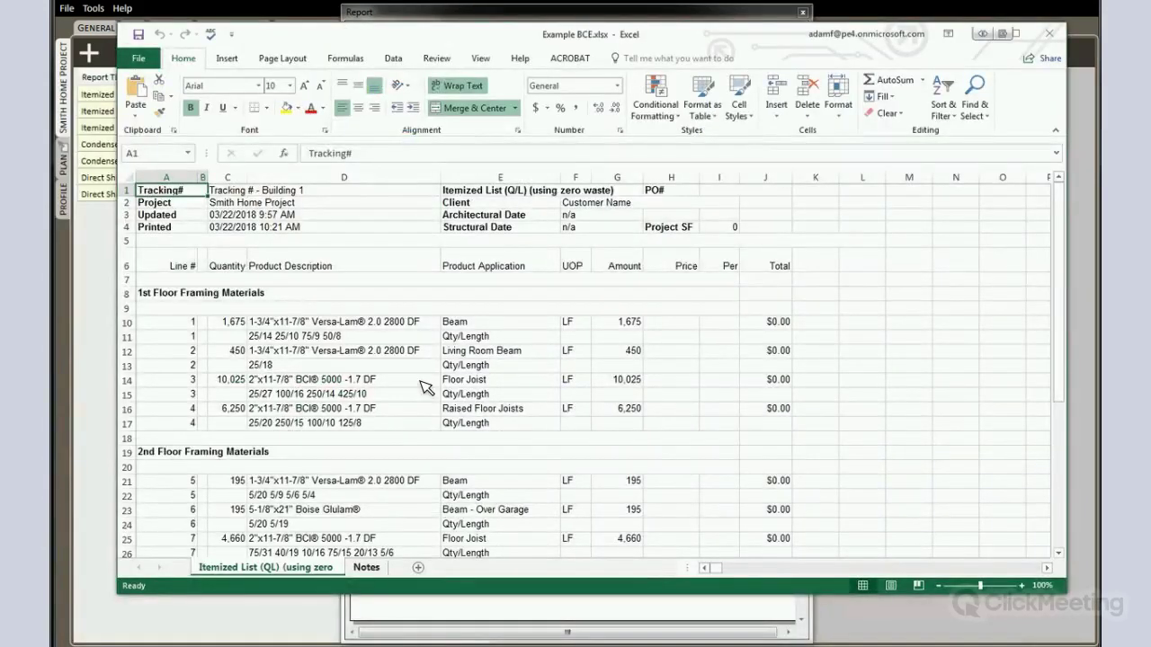
- Examine the notes and itemized list sheets in Excel, then close the workbook without saving and close the report preview
key("ctrl+Page_Down")
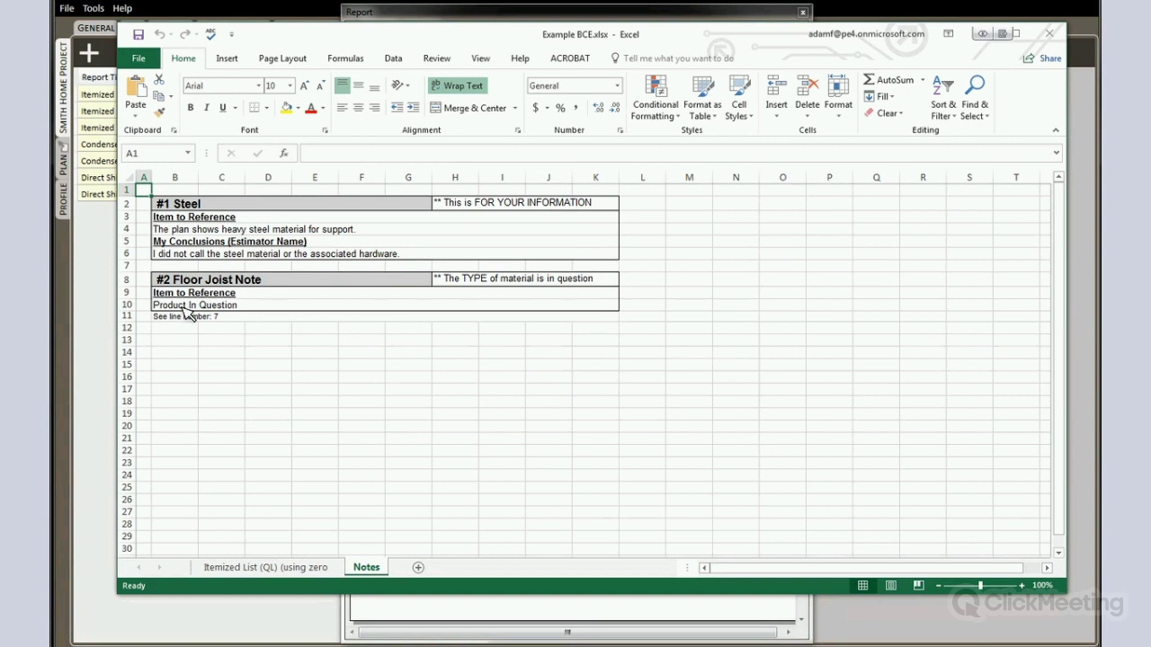
key("ctrl+Page_Up")
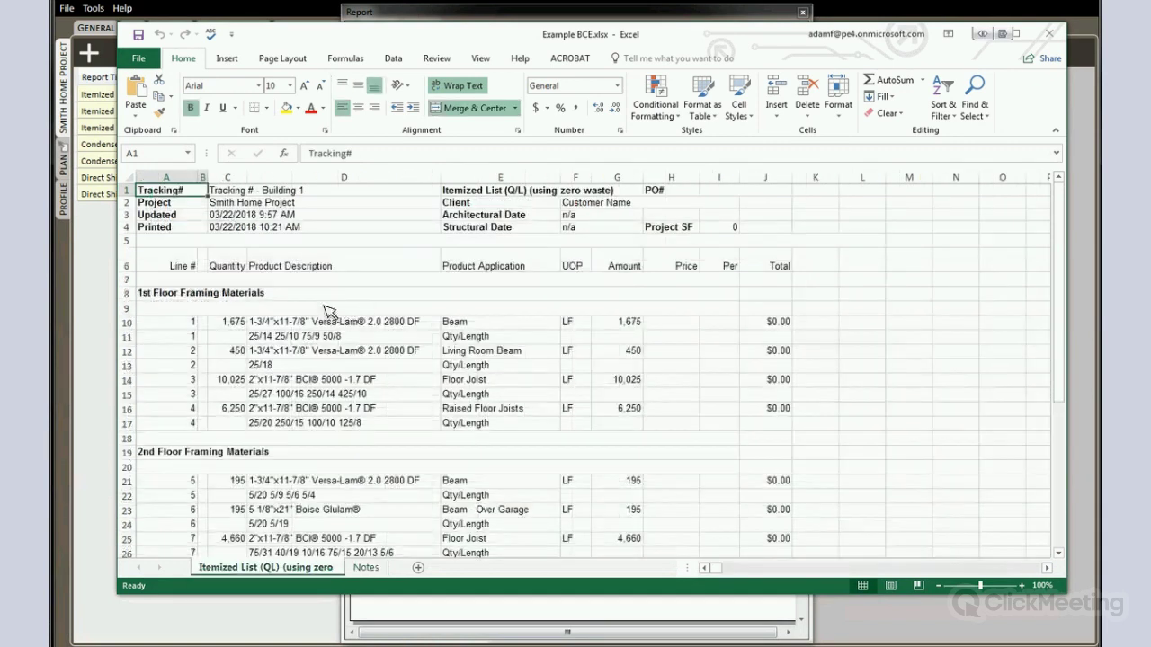
scroll(355, 310, "down", 6)
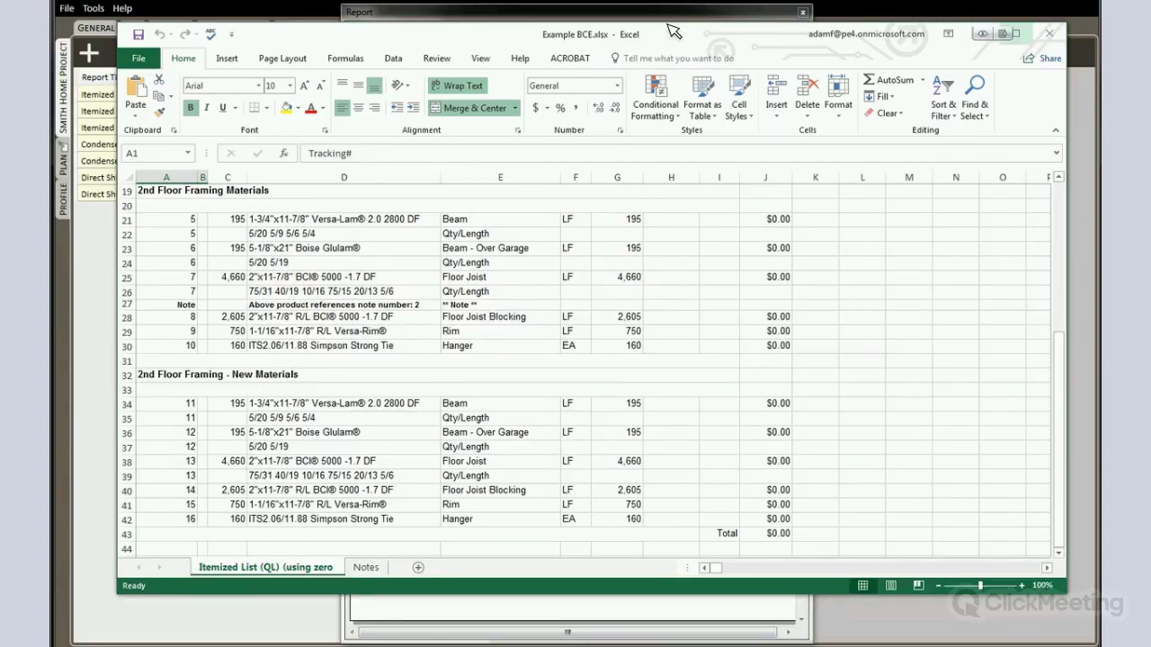
key("alt+F4")
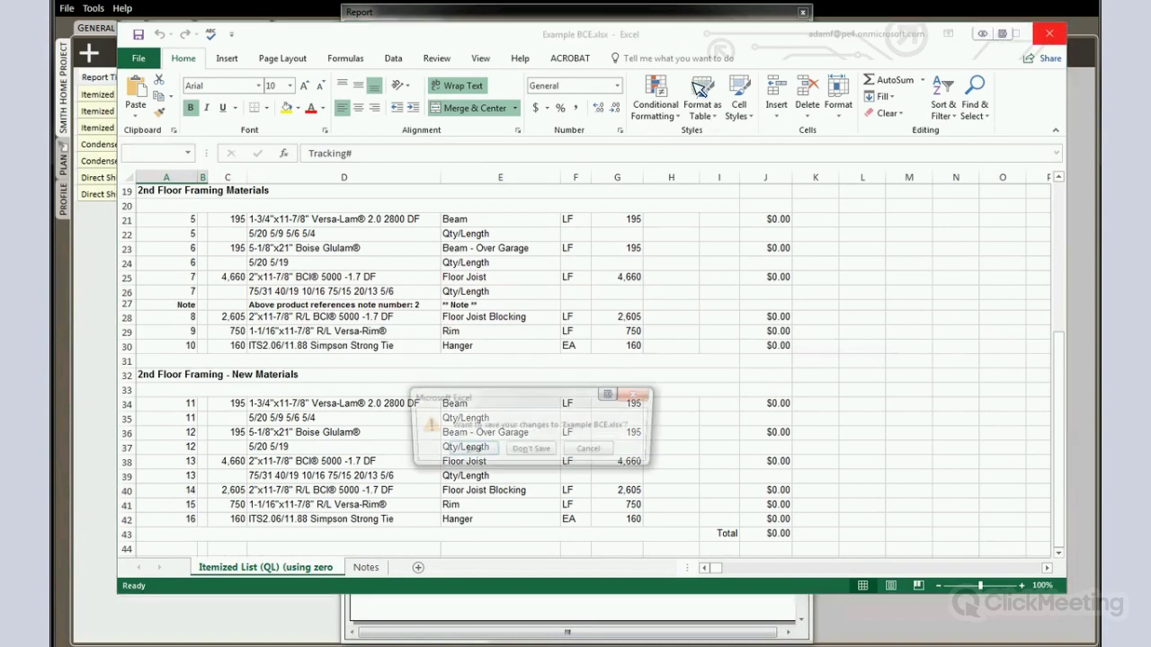
key("Tab")
key("Return")
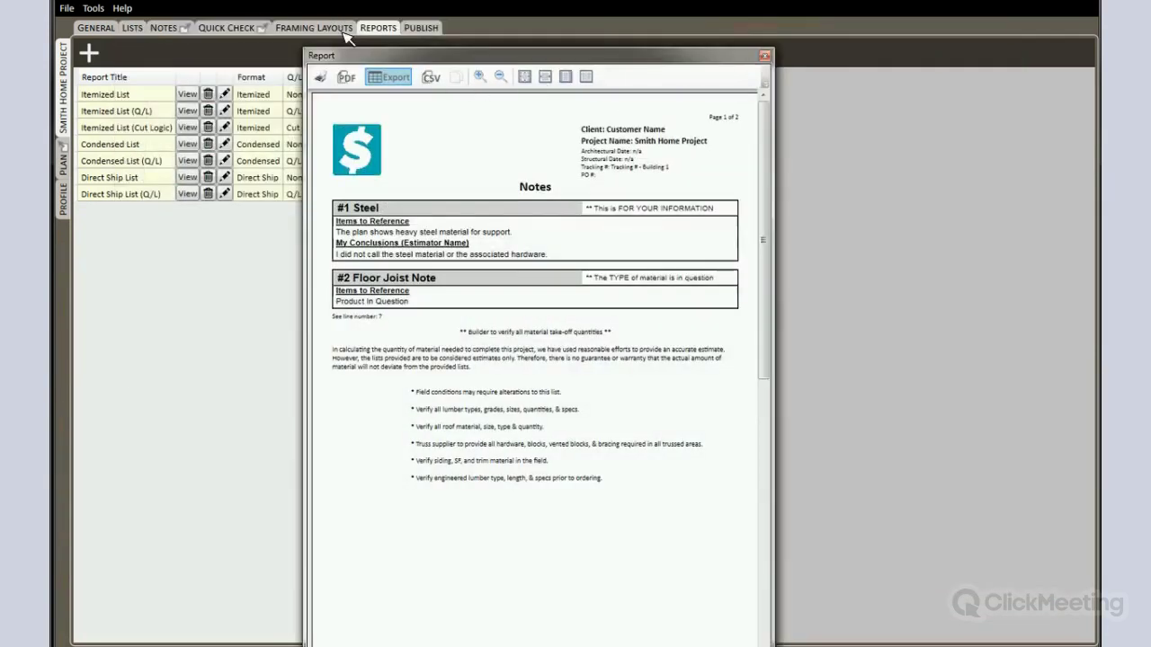
key("alt+F4")
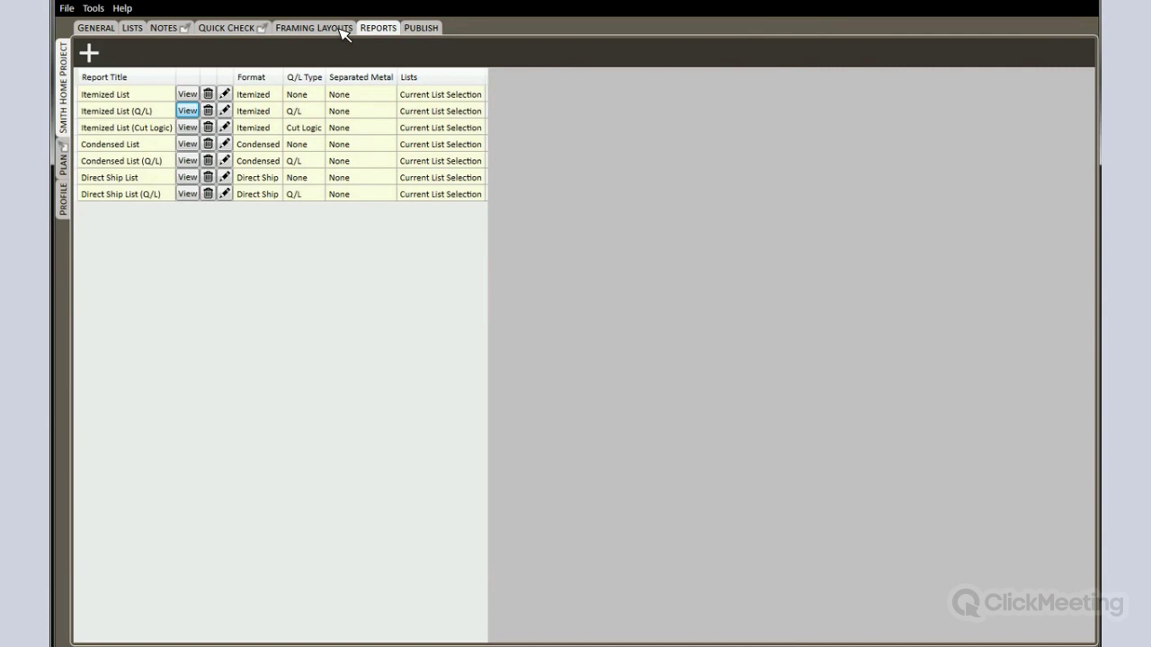
- Include the extra notes page in the framing layouts and preview the Upper Floor Framing layout with it
key("ctrl+shift+Tab")
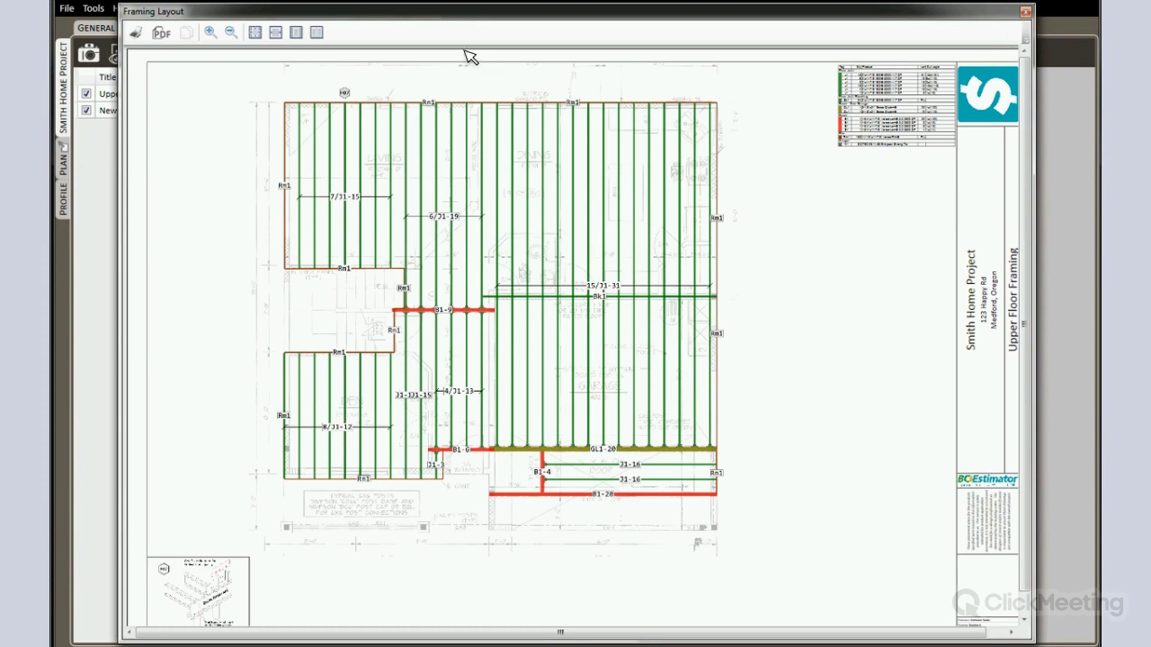
key("Escape")
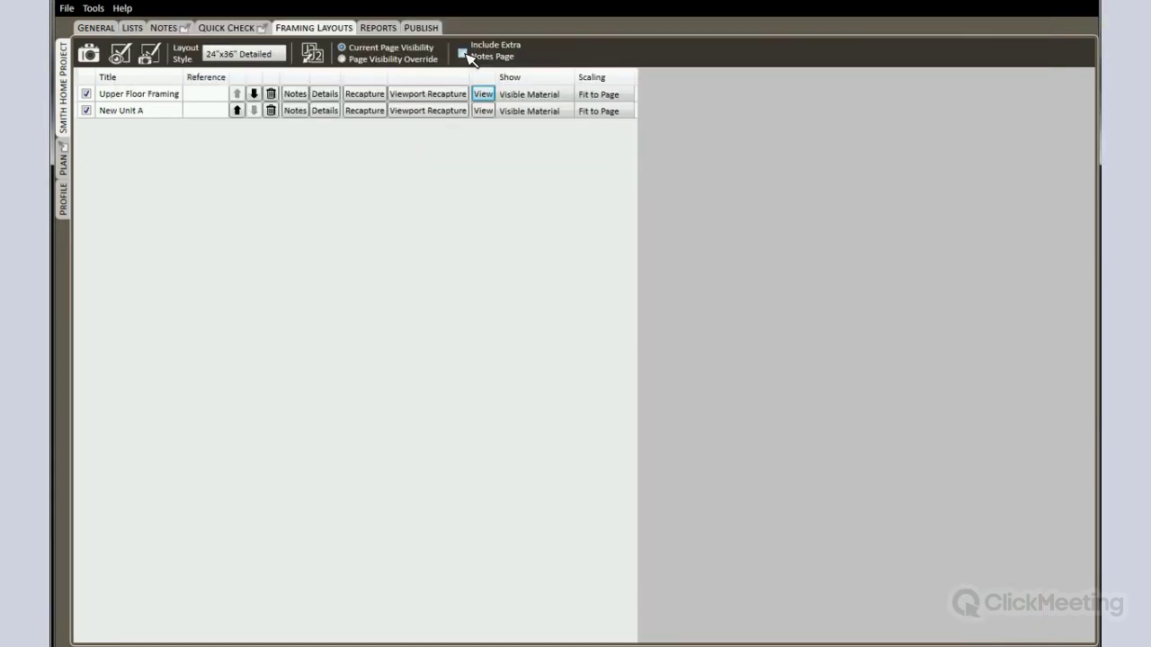
left_click(465, 55)
left_click(491, 93)
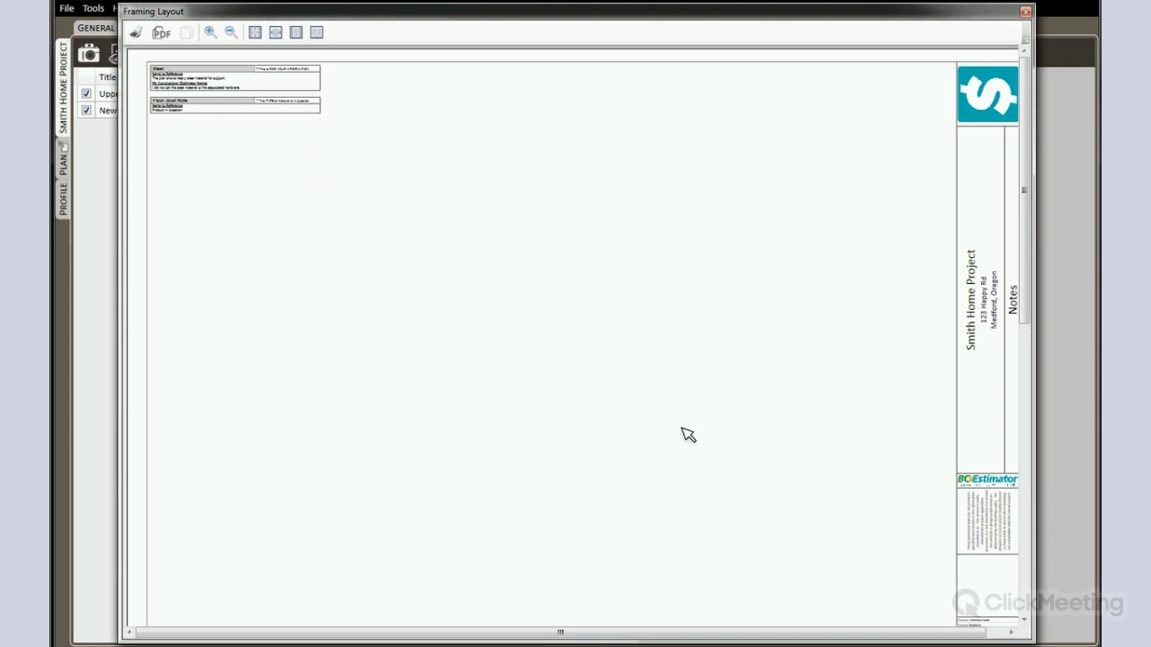
scroll(1004, 264, "down", 3)
scroll(854, 287, "up", 2)
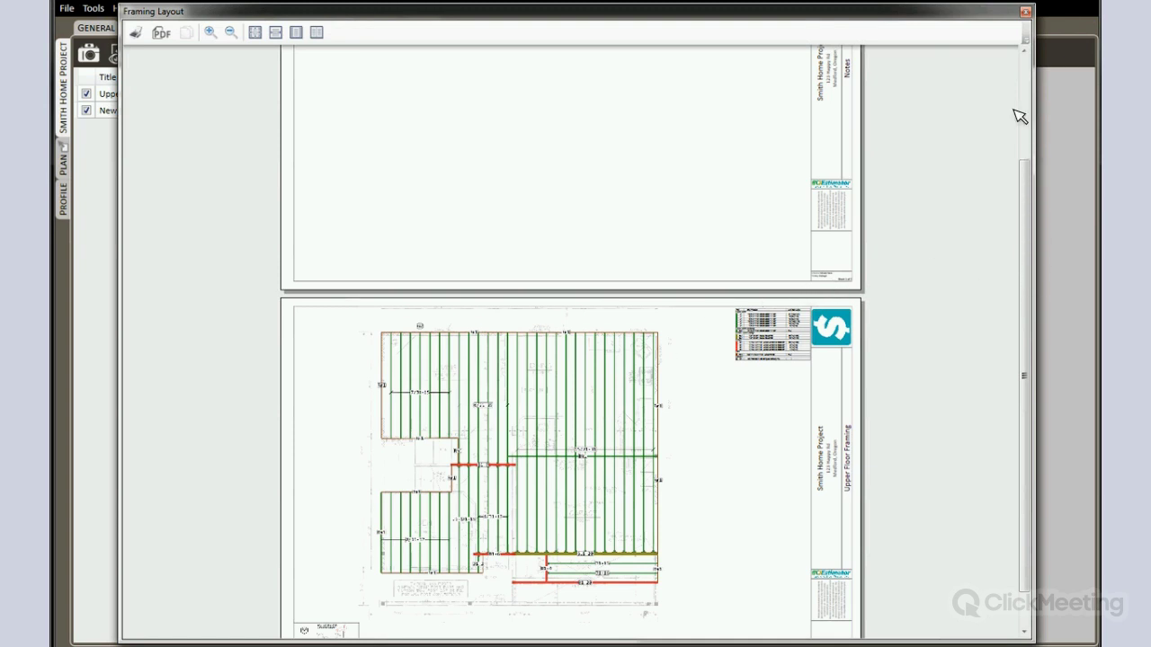
scroll(570, 144, "up", 3)
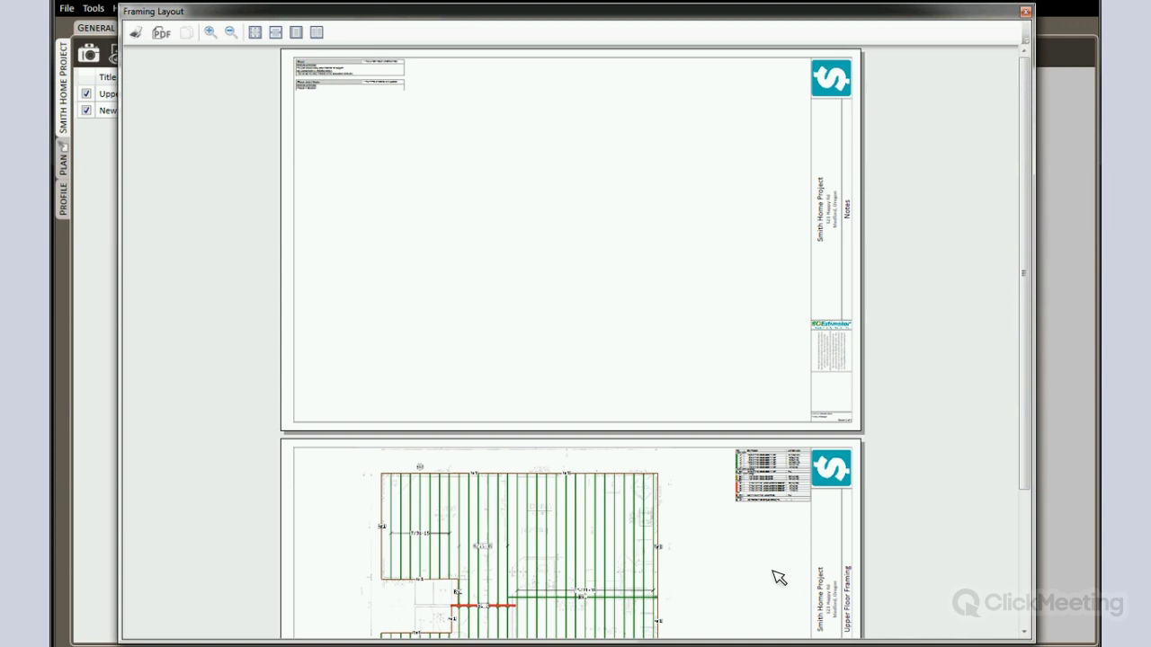
scroll(769, 574, "down", 3)
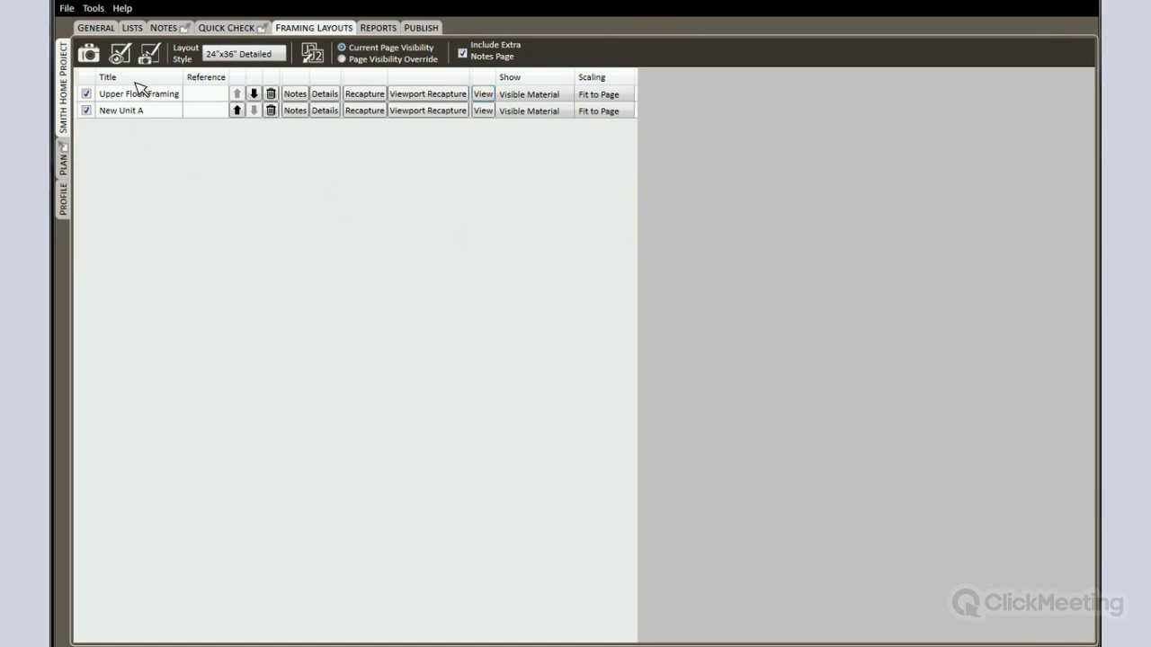
- Refresh the Quick Check general info and review its settings for floor and landing decking information
left_click(96, 27)
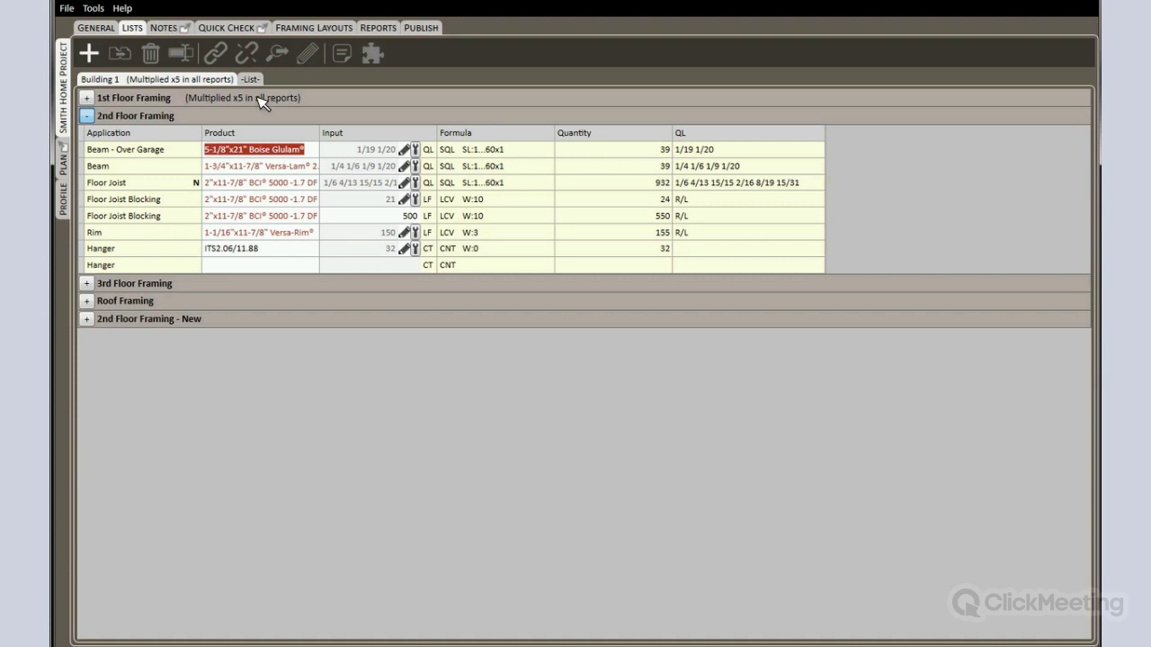
key("ctrl+Tab")
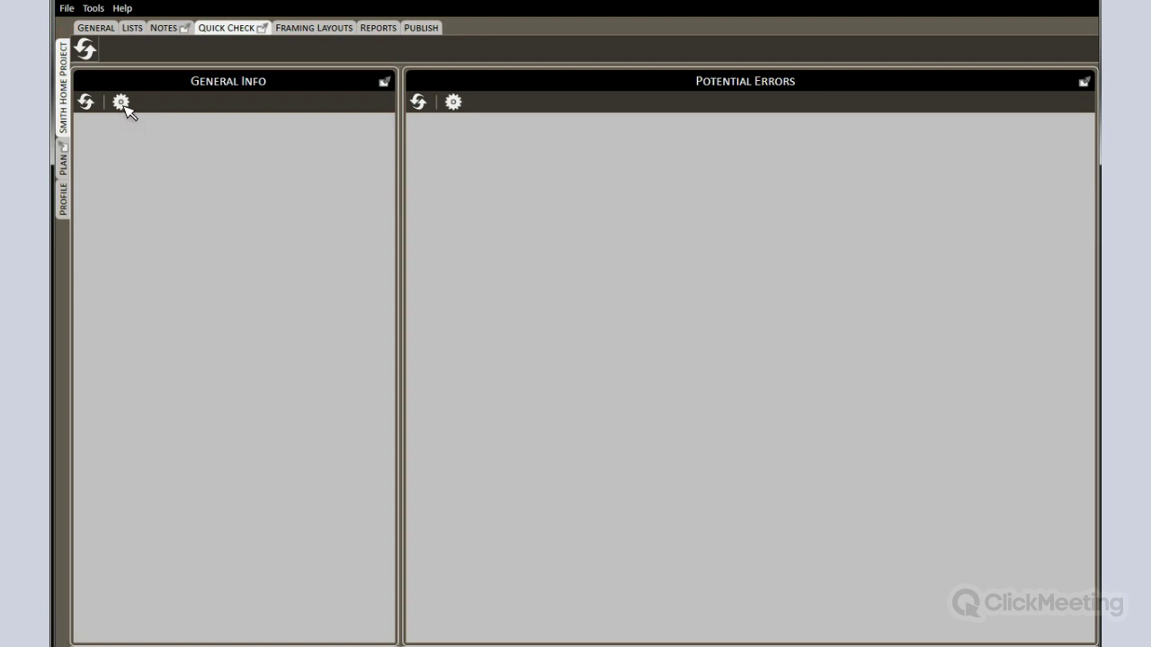
left_click(88, 102)
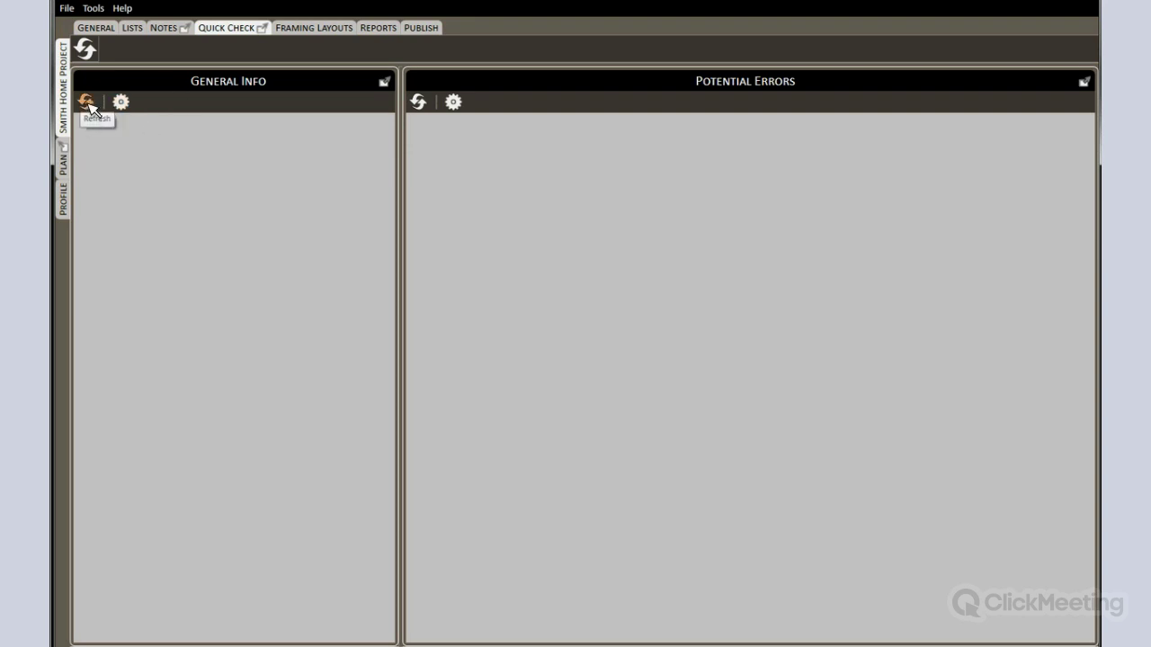
left_click(88, 103)
left_click(127, 101)
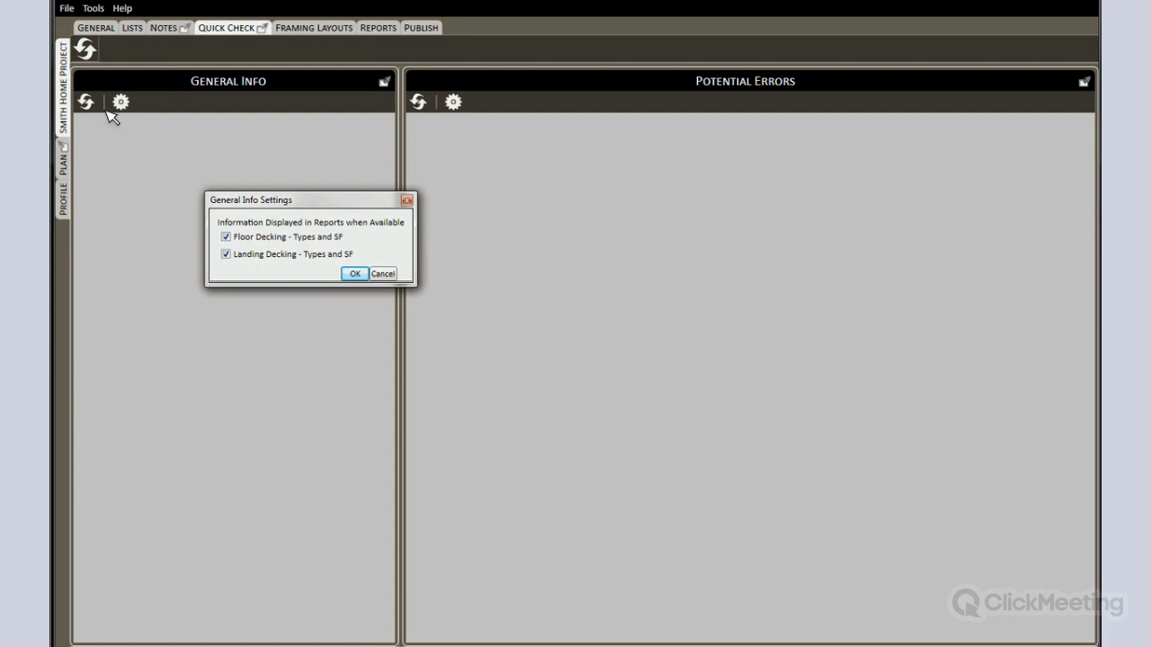
key("Return")
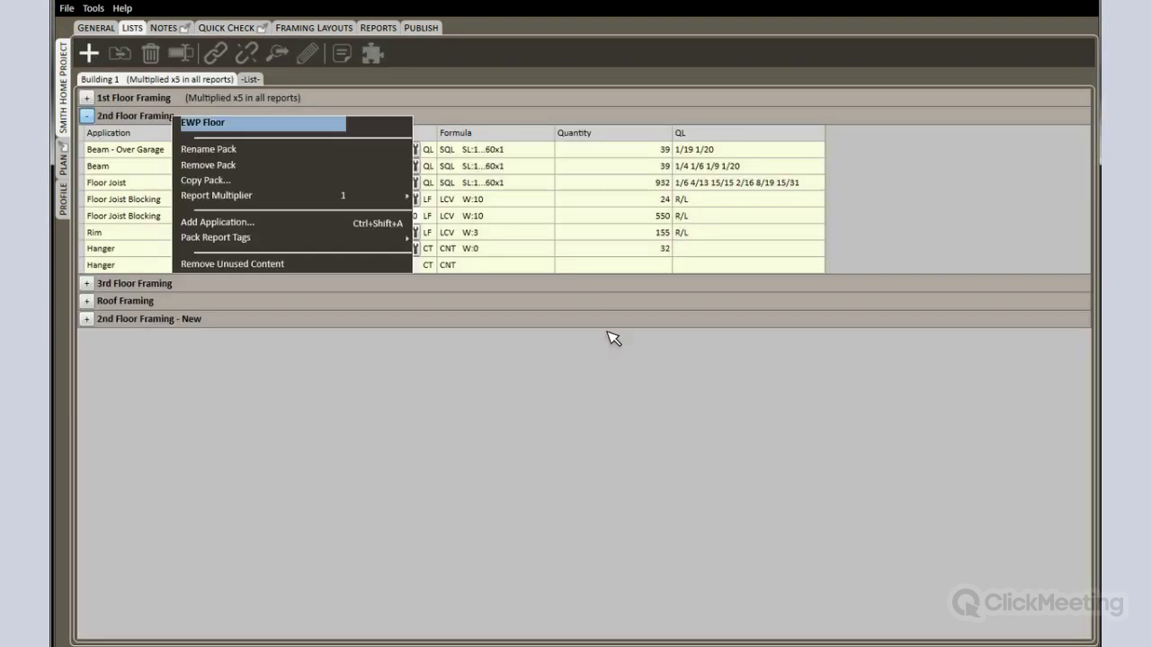
- Add a Floor Decking application to the 2nd Floor Framing pack with 3/4"x4'x8' CDX T&G and an input of 400 SF
key("Down")
key("Return")
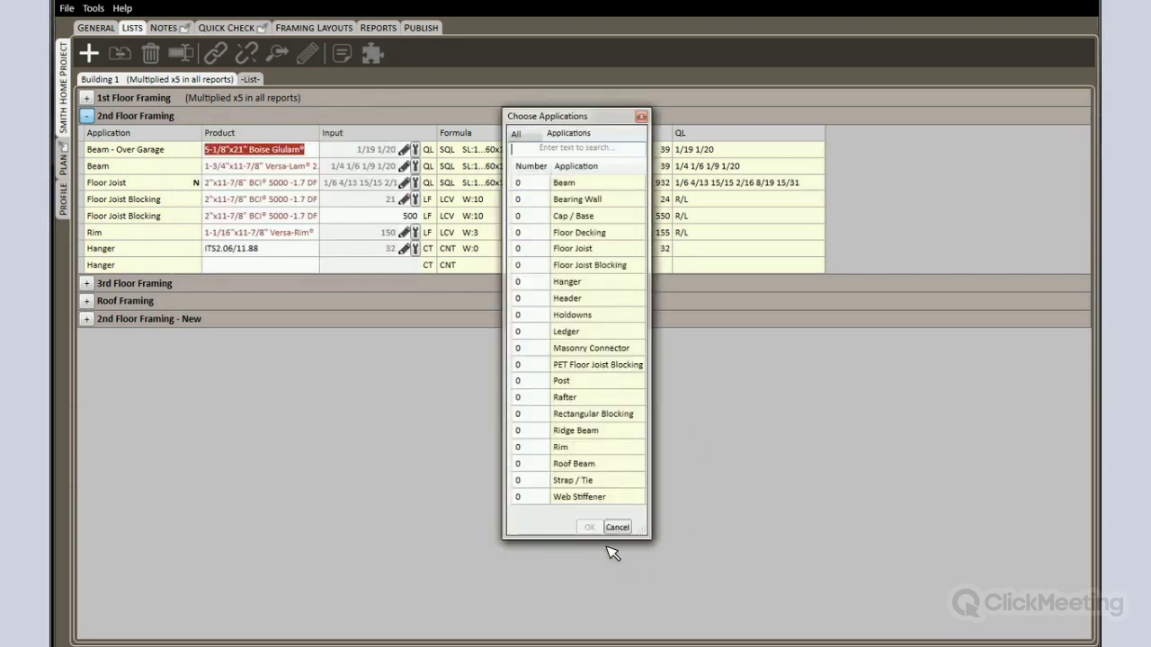
key("Return")
left_click(279, 252)
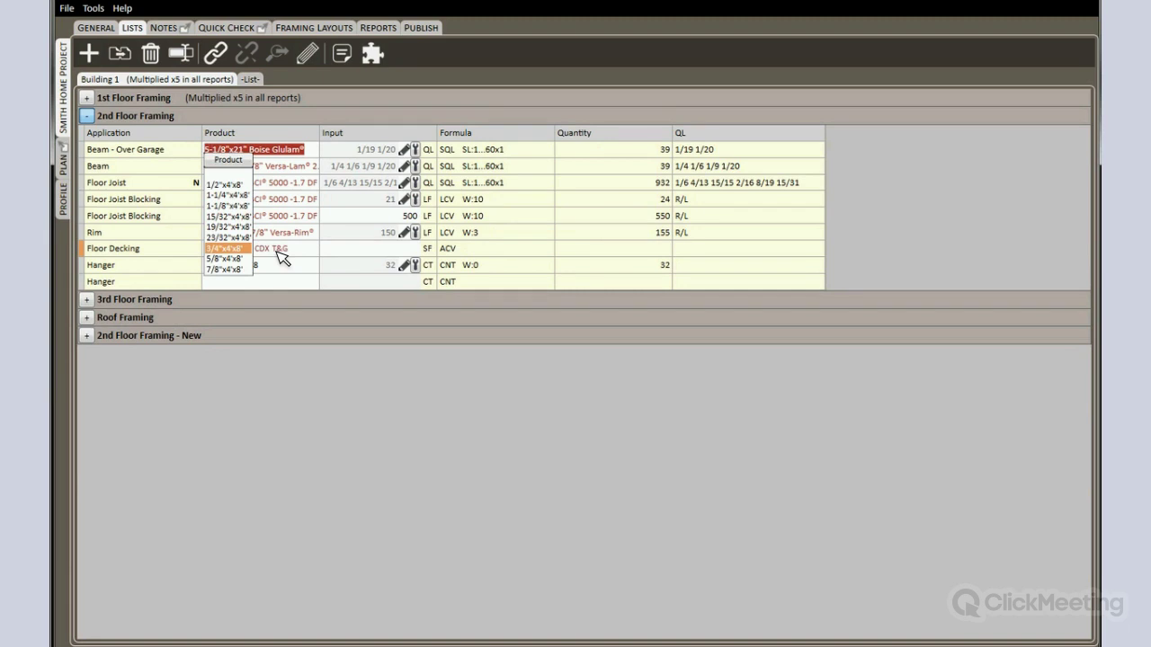
key("Return")
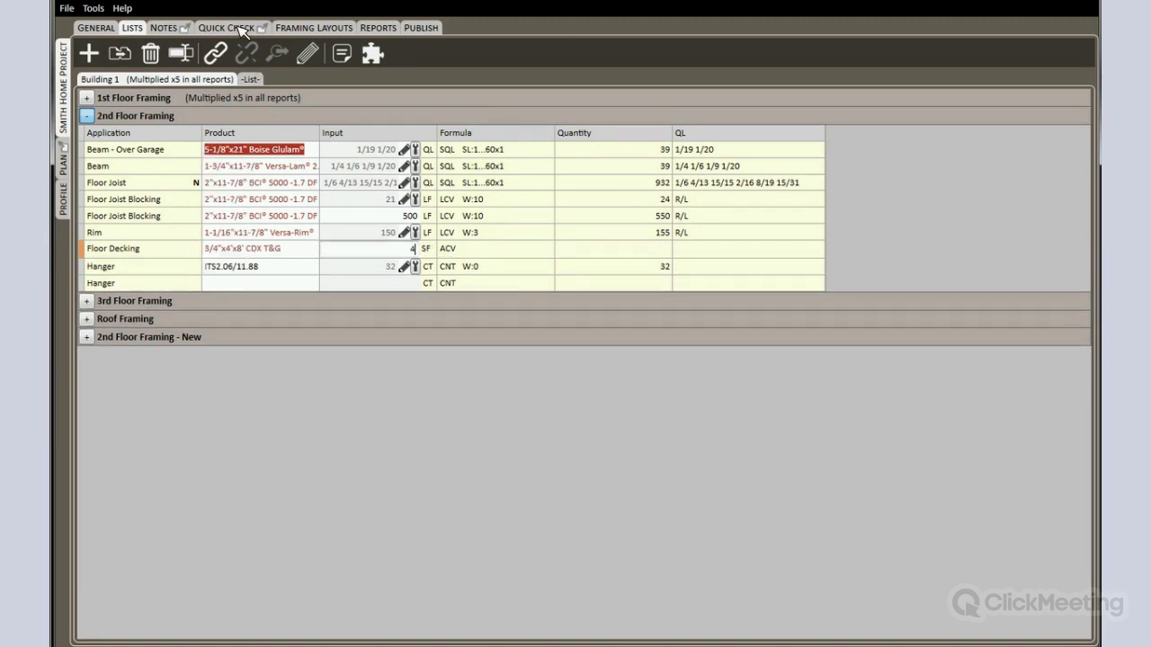
key("Return")
- Ignore the missed headers error of the Building 1 list in Quick Check
left_click(241, 32)
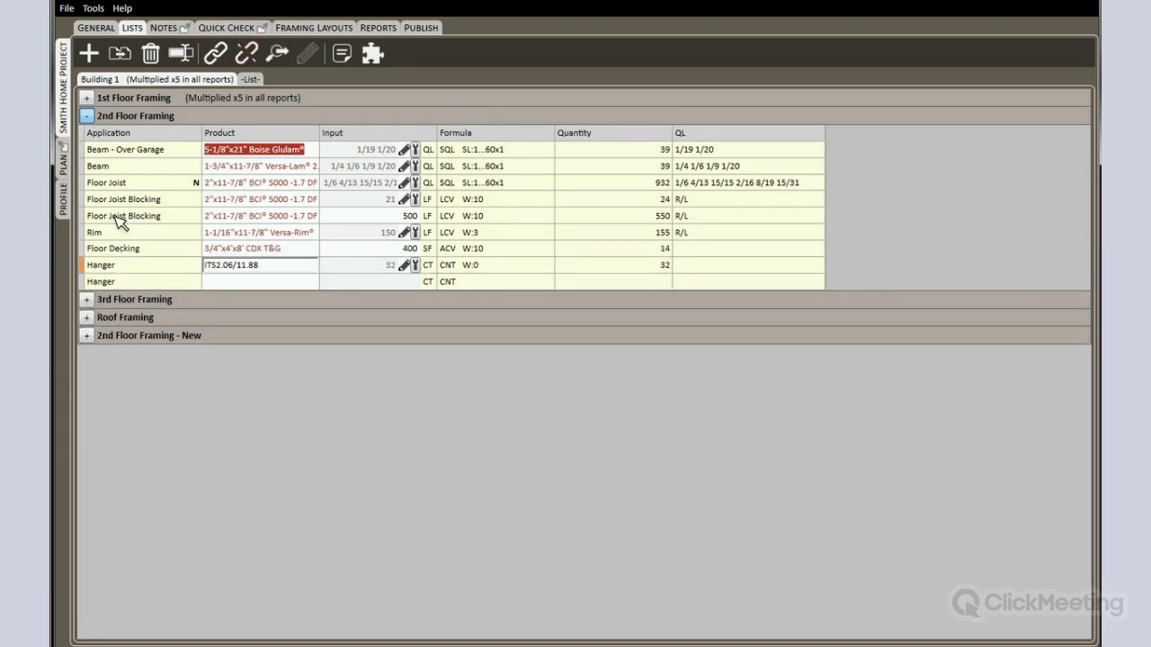
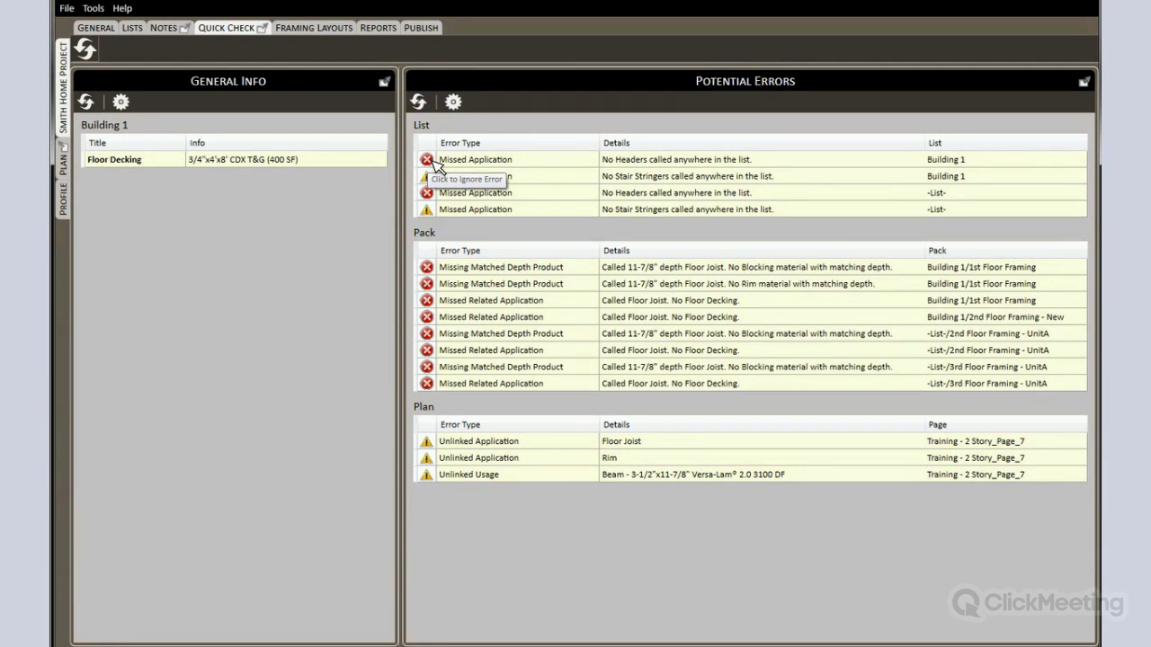
left_click(430, 162)
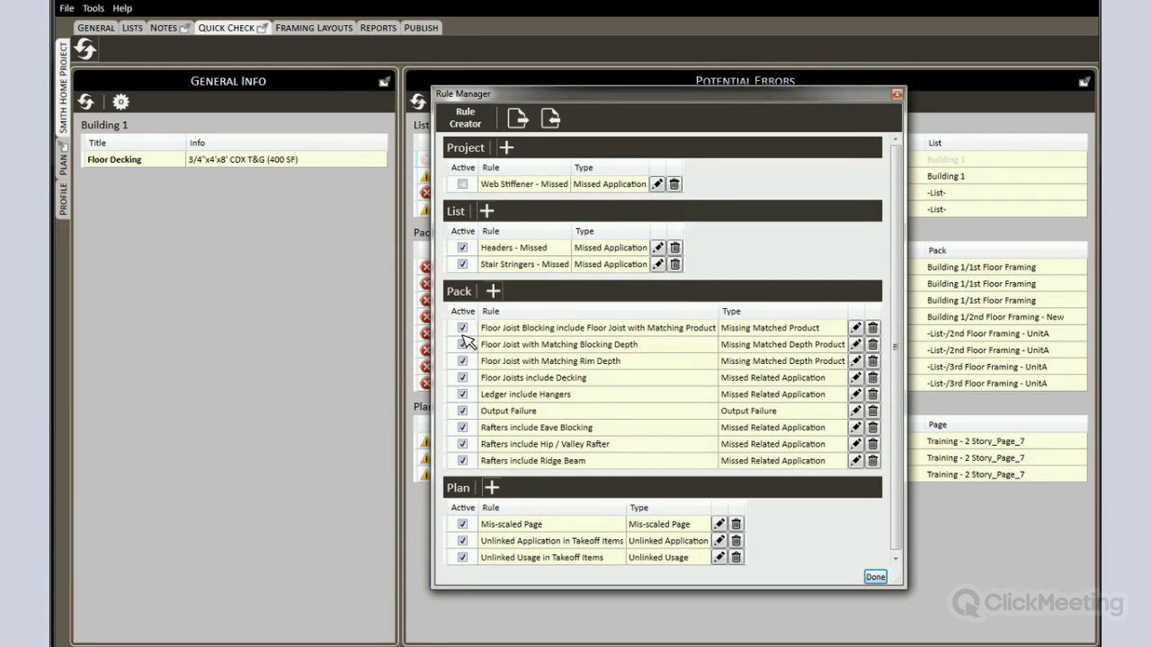
- Deactivate the Headers - Missed rule and delete it along with the Stair Stringers - Missed rule from the list rules
left_click(464, 247)
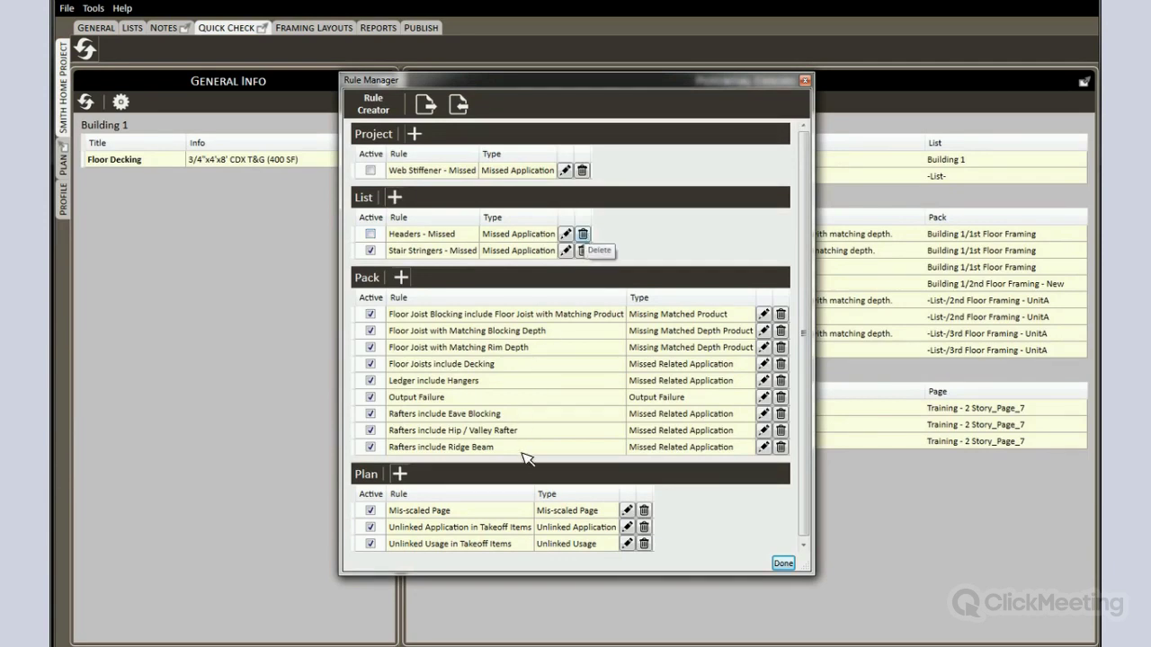
left_click(582, 234)
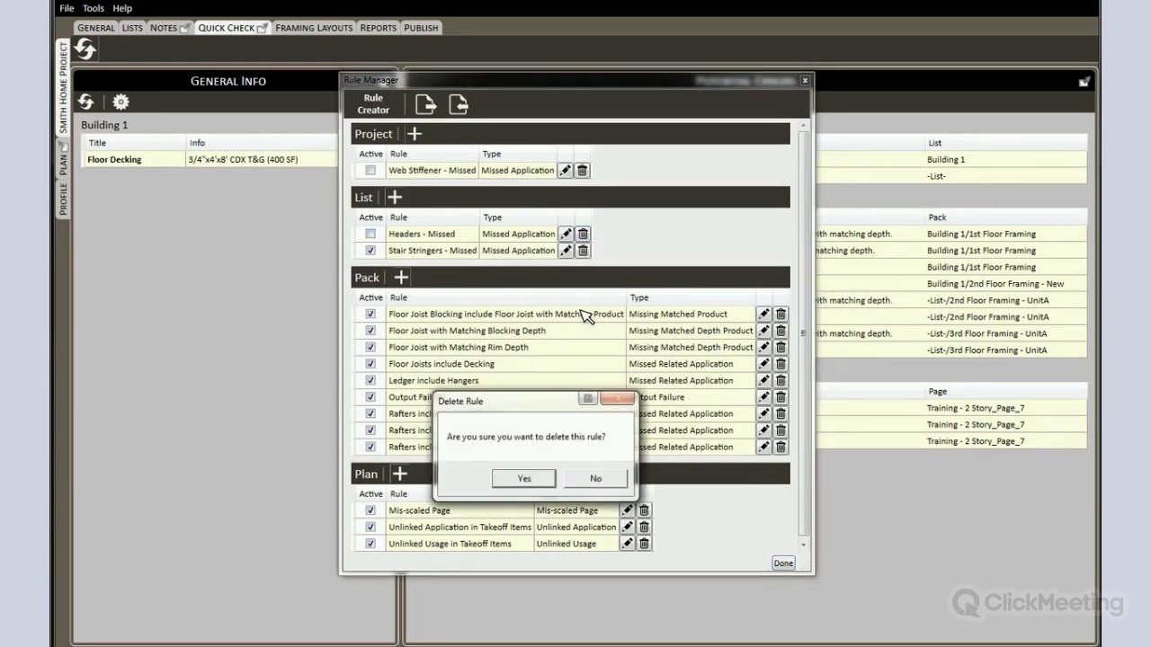
key("Return")
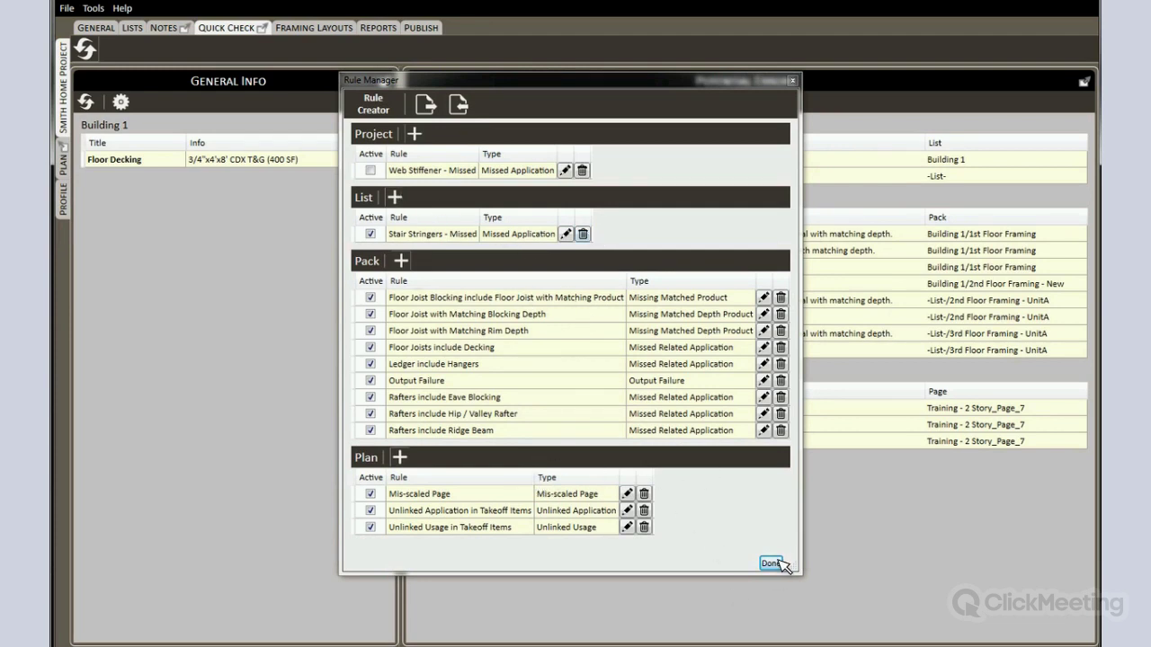
left_click(582, 169)
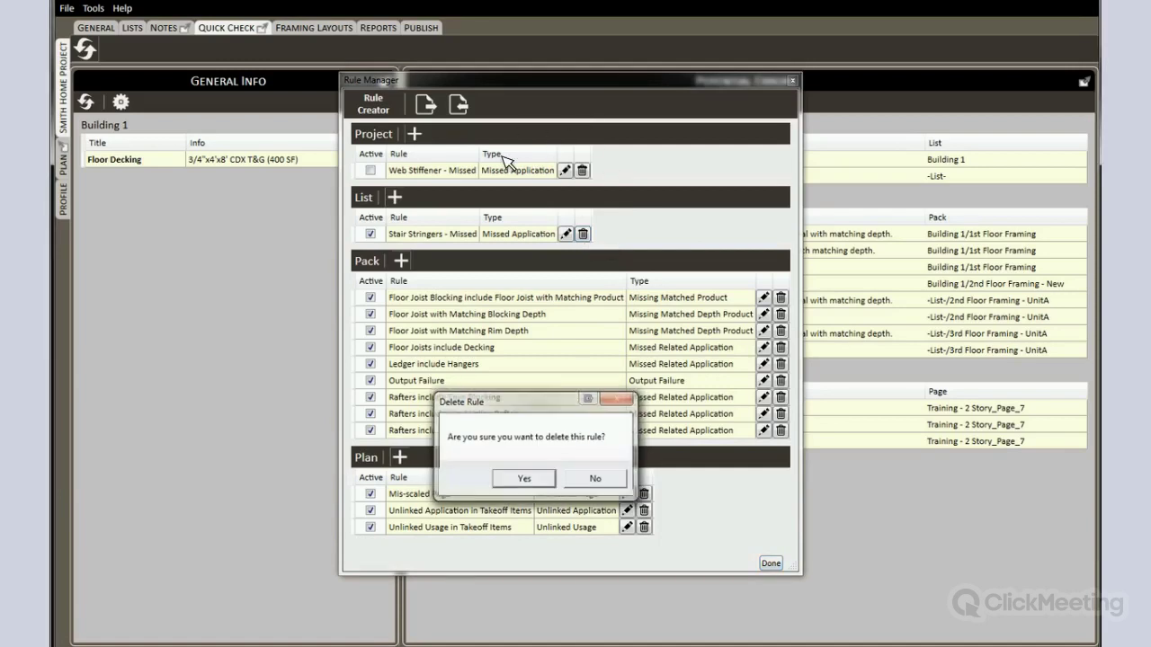
key("Return")
key("Return")
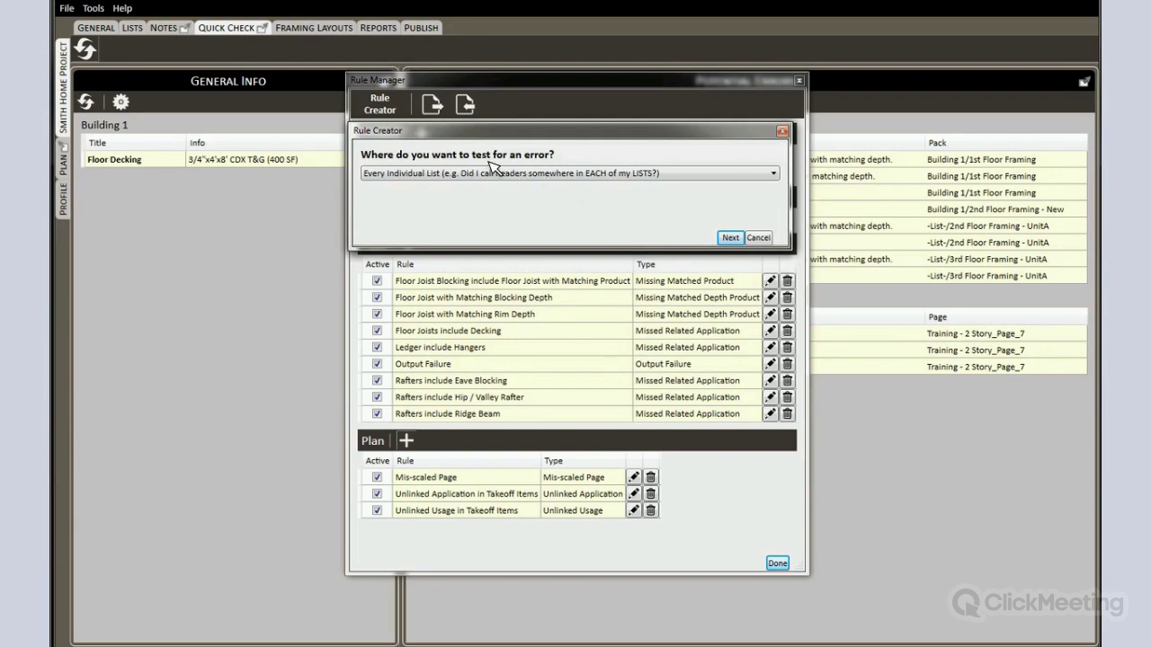
- Set up a new rule for every individual pack, verifying that a related application is also used with the same product
left_click(712, 174)
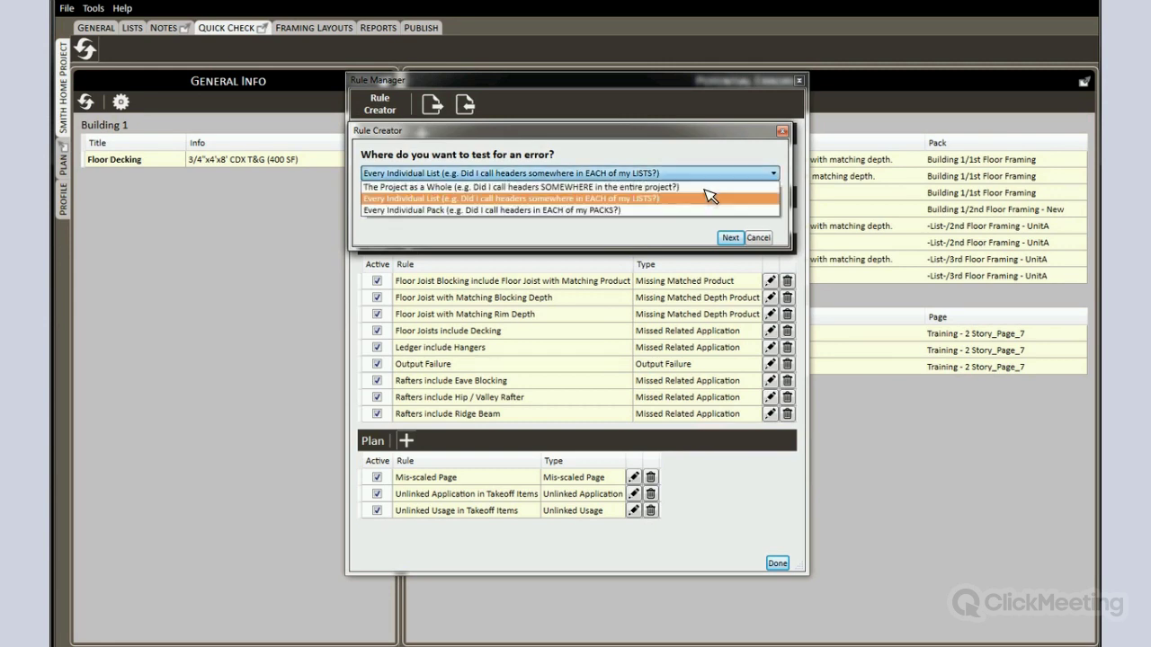
key("Up")
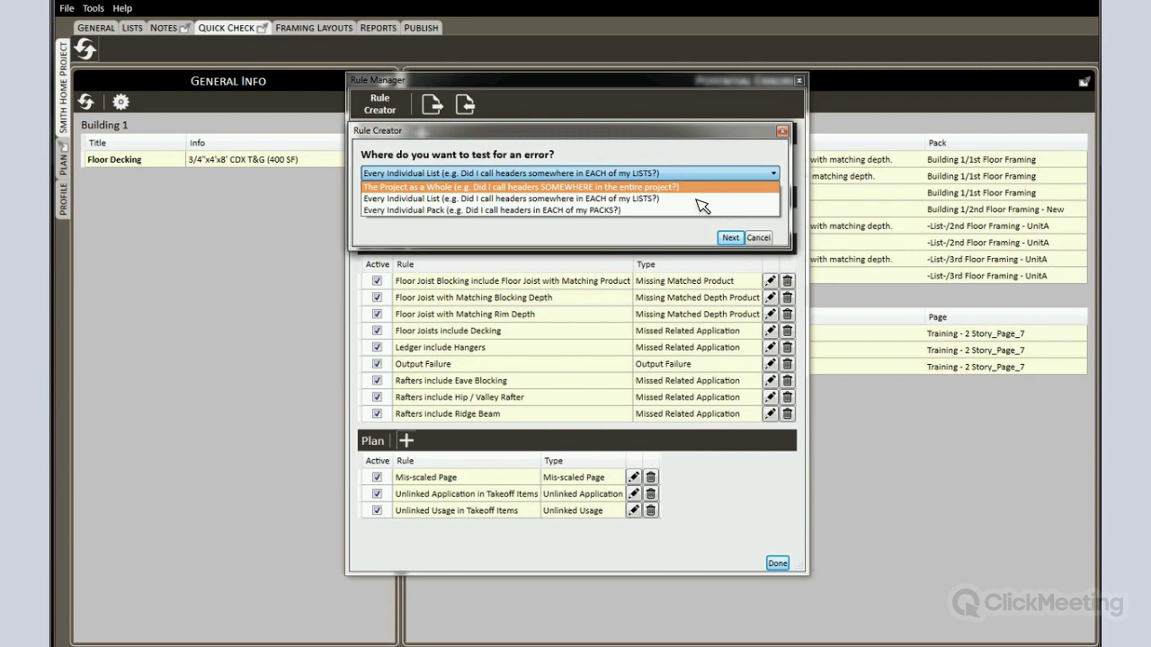
left_click(731, 238)
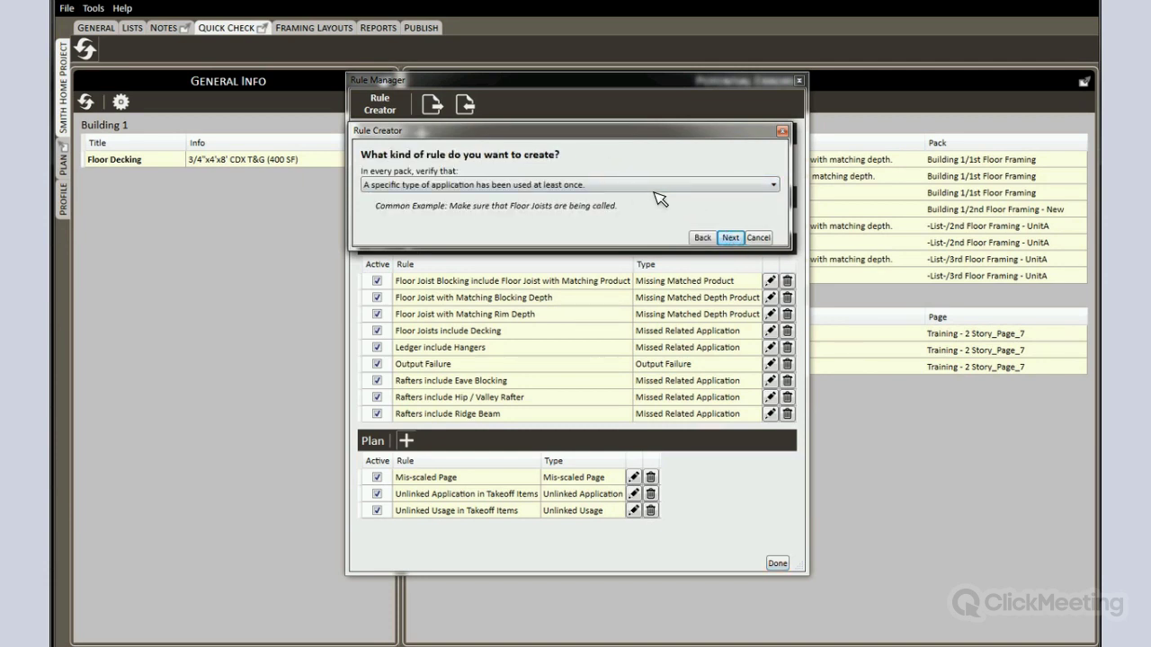
left_click(703, 187)
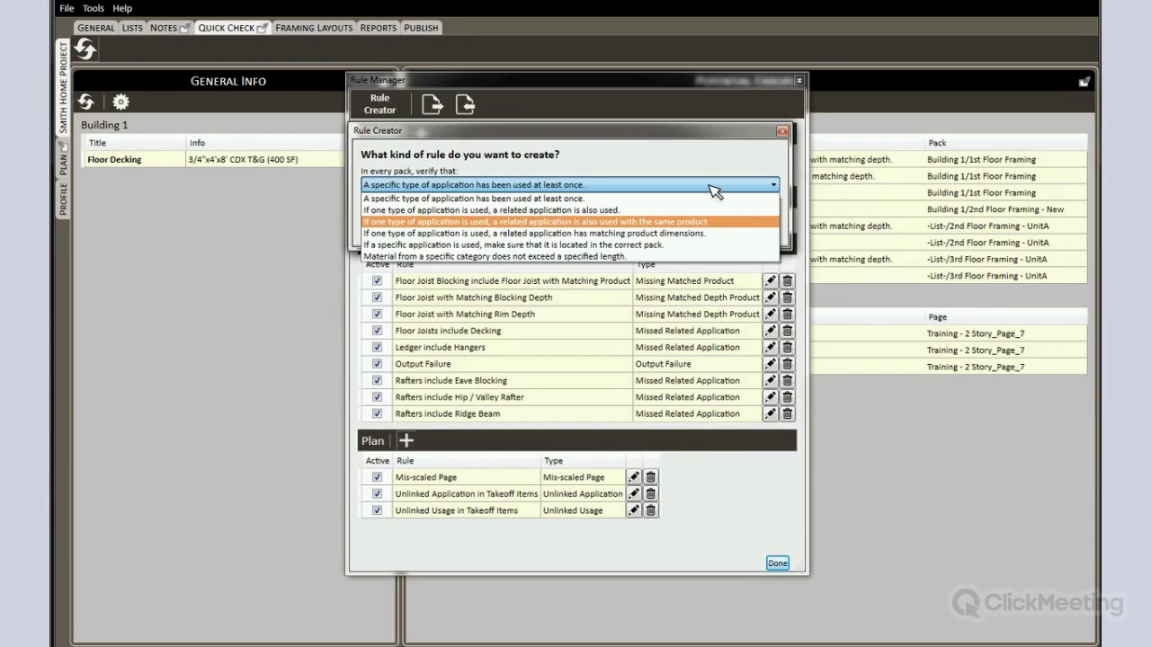
left_click(416, 221)
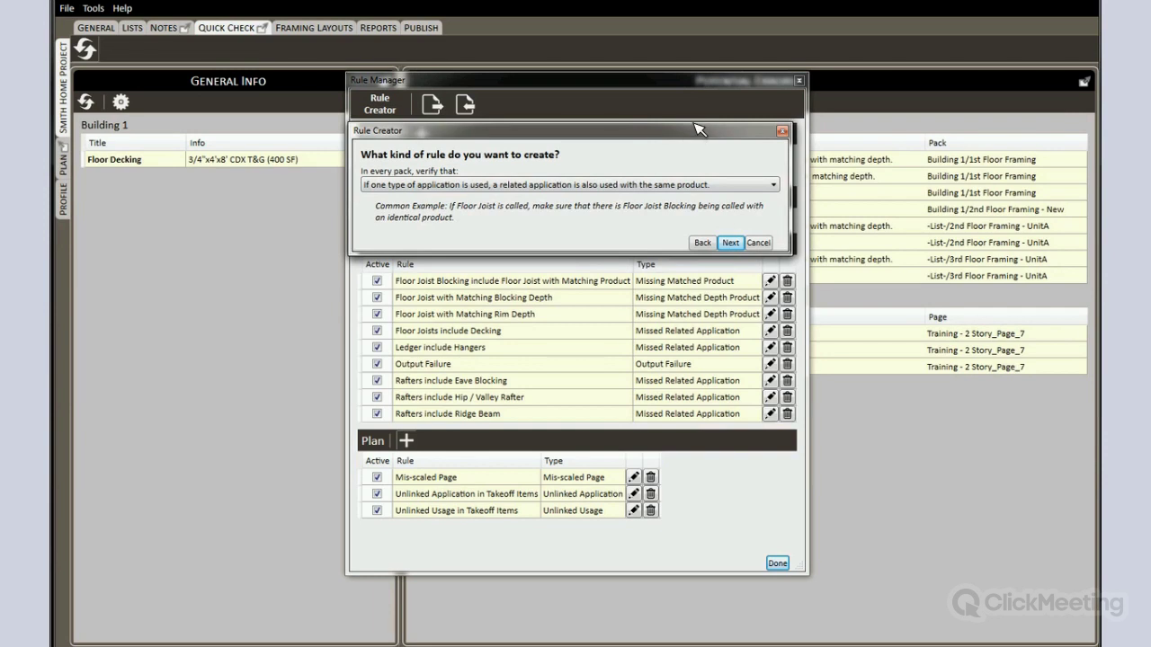
key("Return")
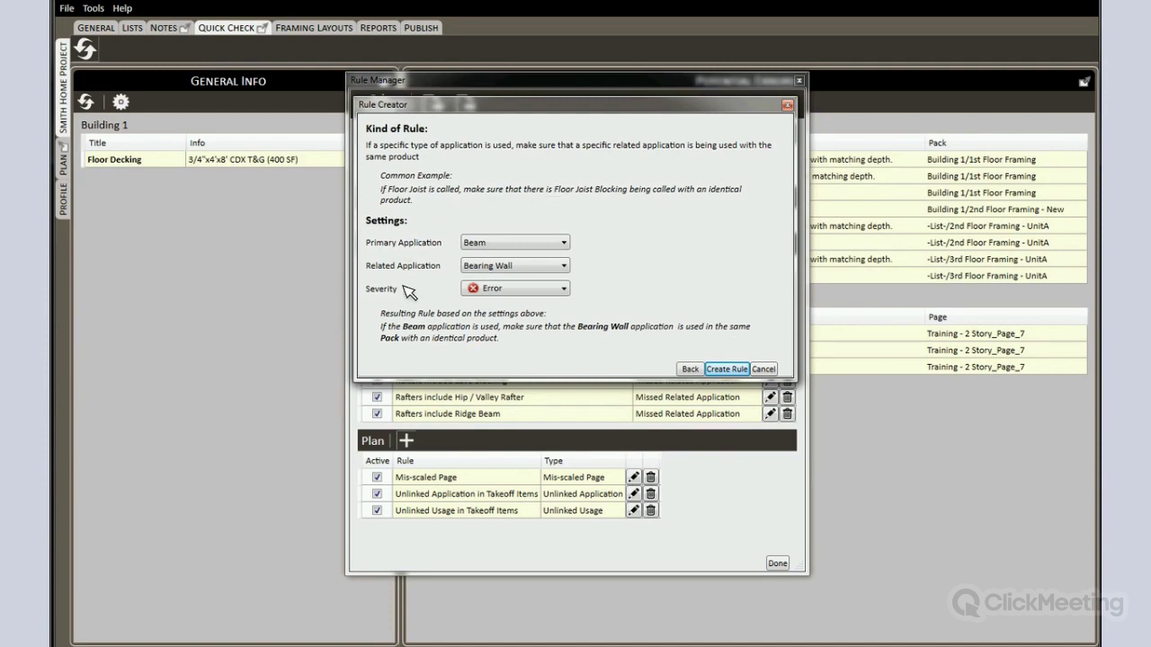
- Set the new rule's primary application to Floor Joist Blocking
left_click(520, 252)
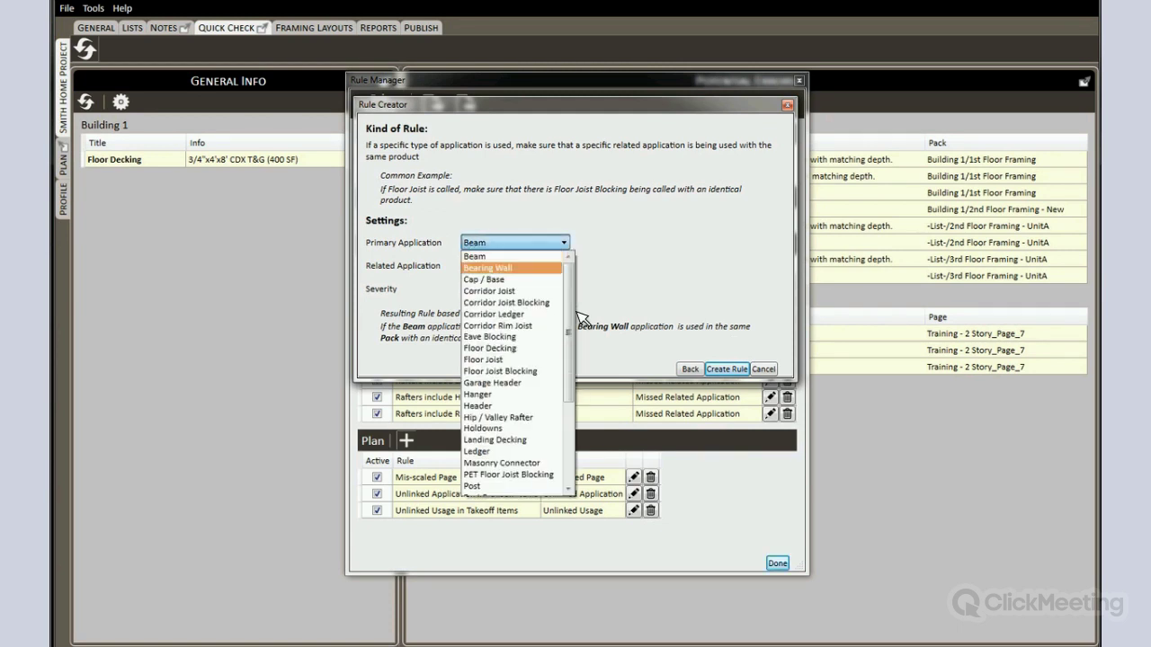
left_click_drag(577, 309, 578, 324)
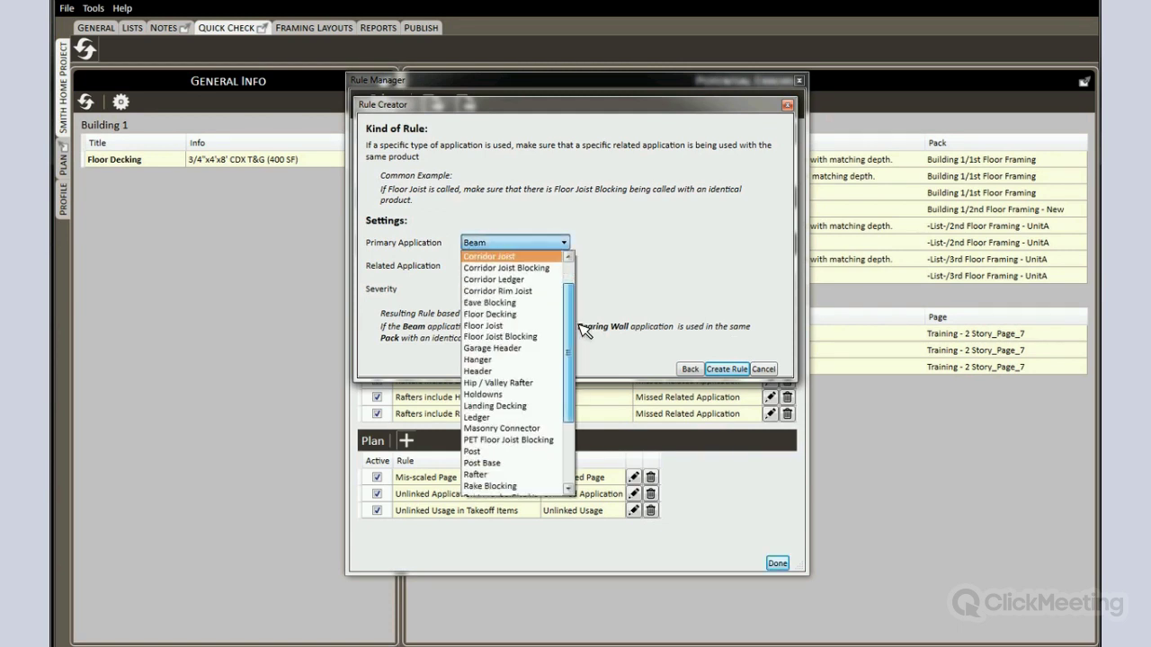
scroll(526, 321, "down", 2)
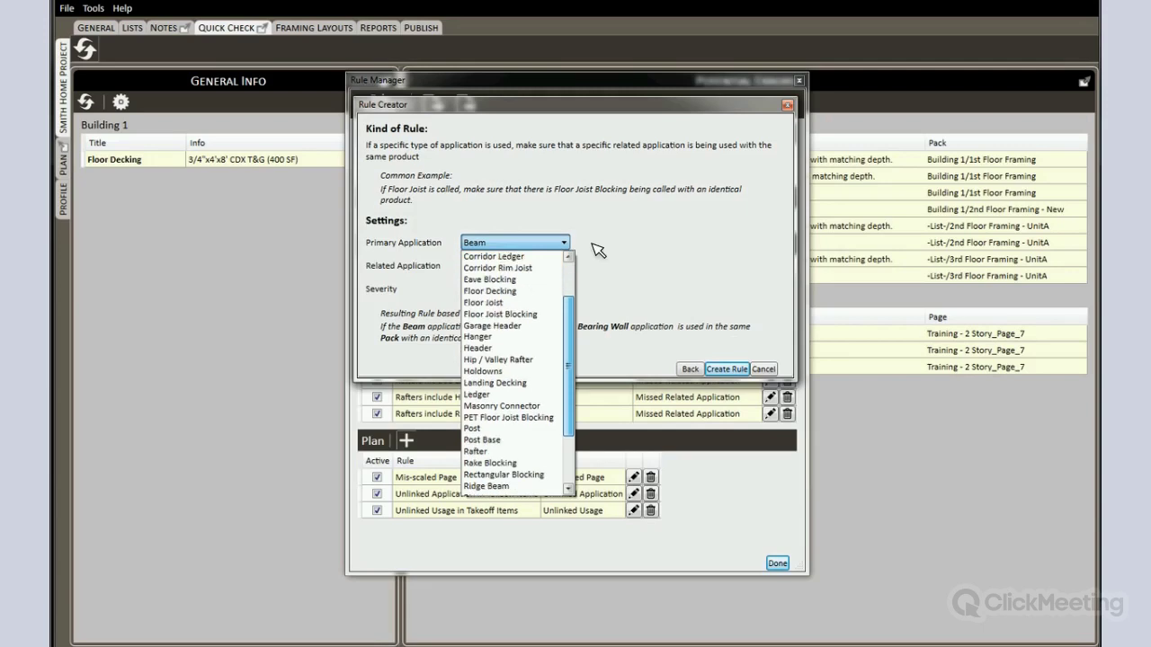
key("Return")
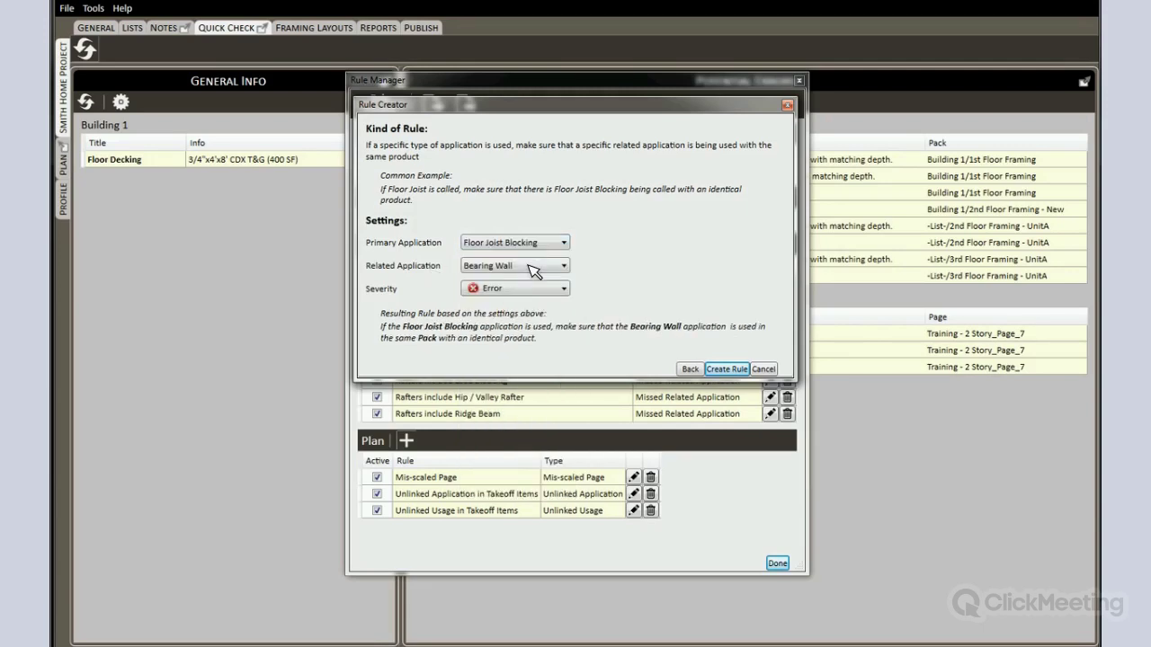
- Set the related application to Floor Joist, create the rule with Error severity, and close the Rule Manager
left_click(526, 267)
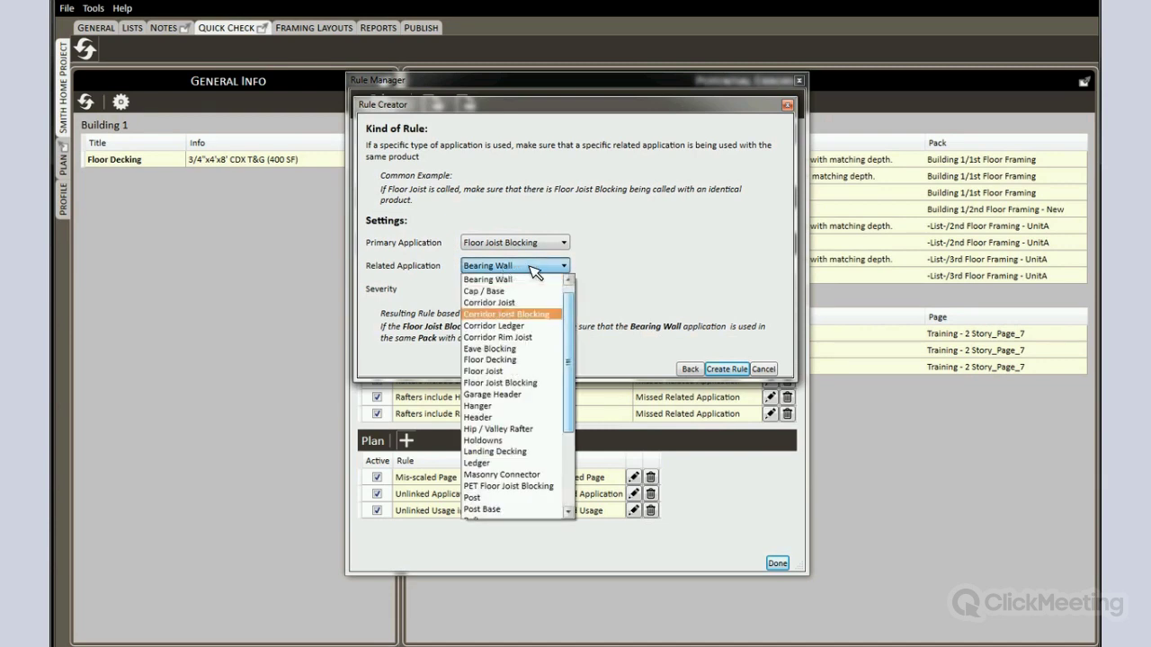
key("Down")
key("Down")
key("Down")
key("Down")
key("Down")
key("Return")
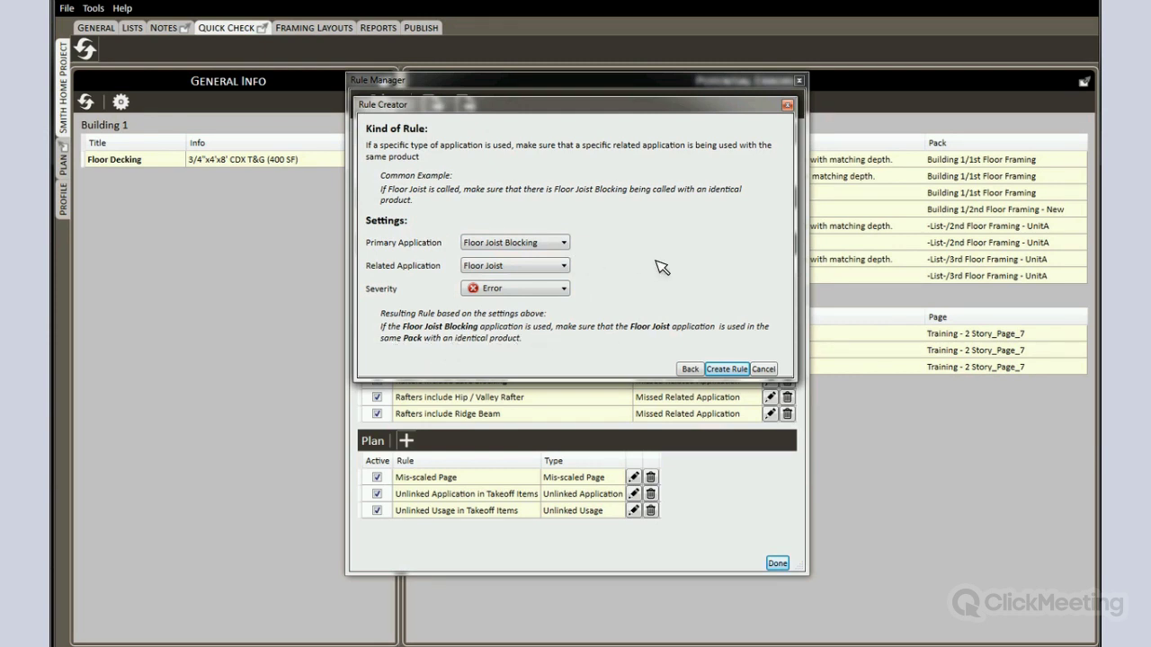
left_click(728, 369)
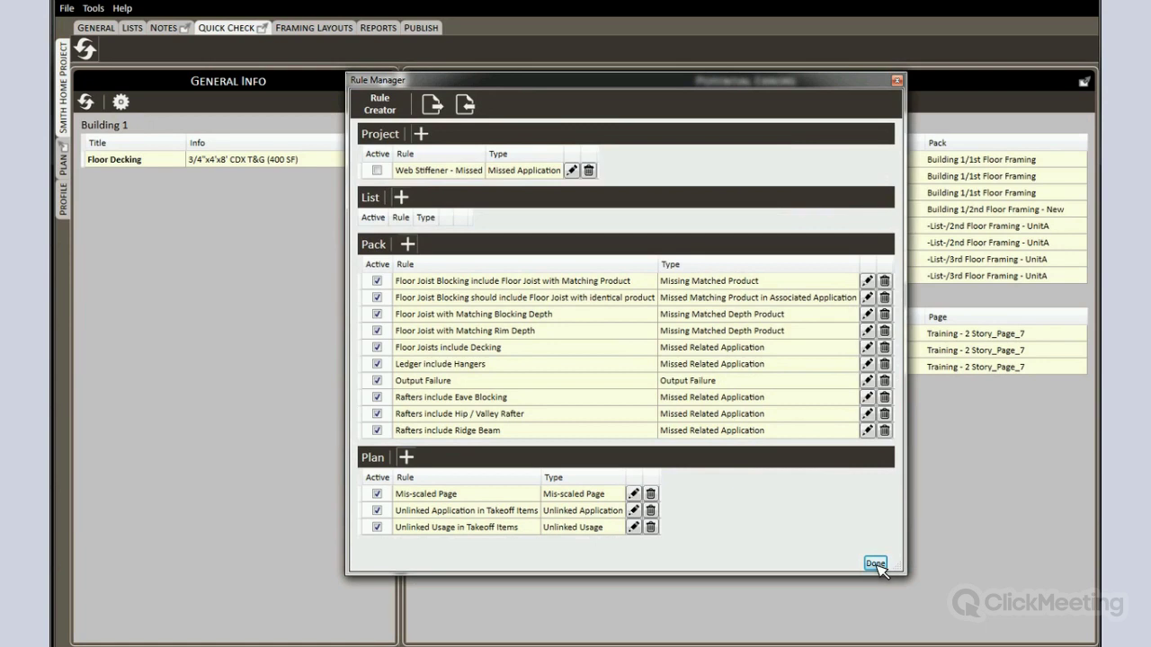
key("Escape")
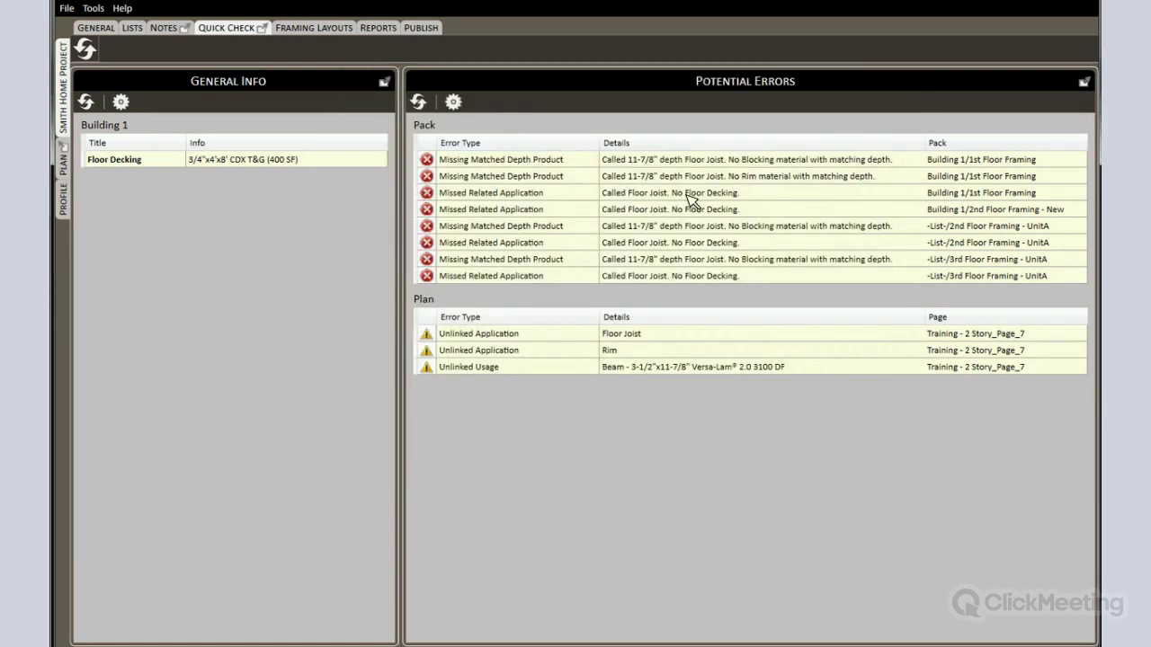